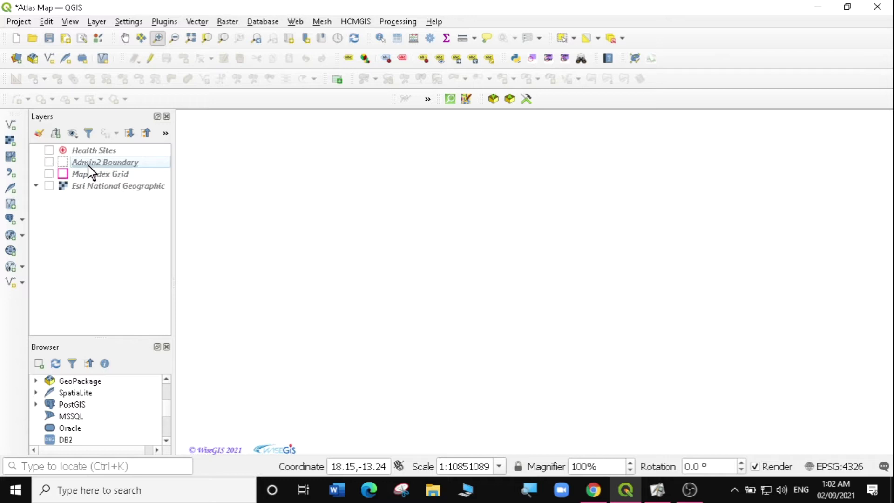
Show the Admin2 Boundary and Health Sites layers on the map and look over the health points within the districts.
{"action": "left_click", "coordinate": [48, 163]}
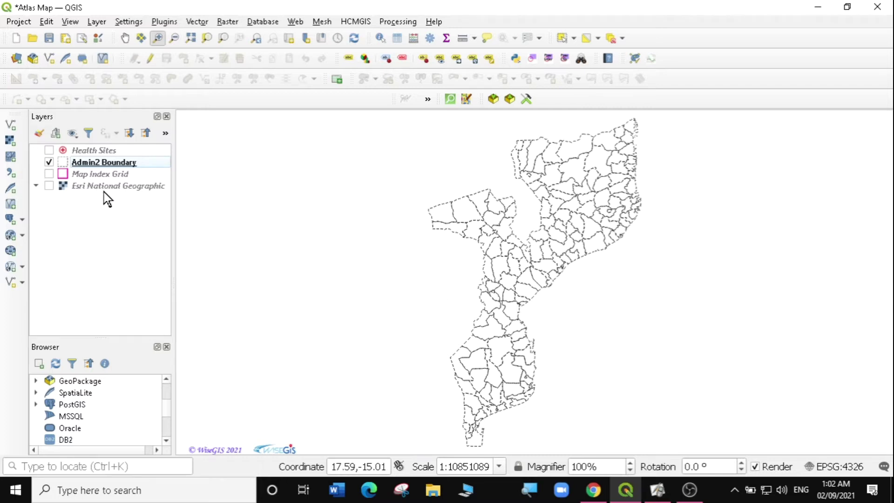
{"action": "left_click", "coordinate": [48, 151]}
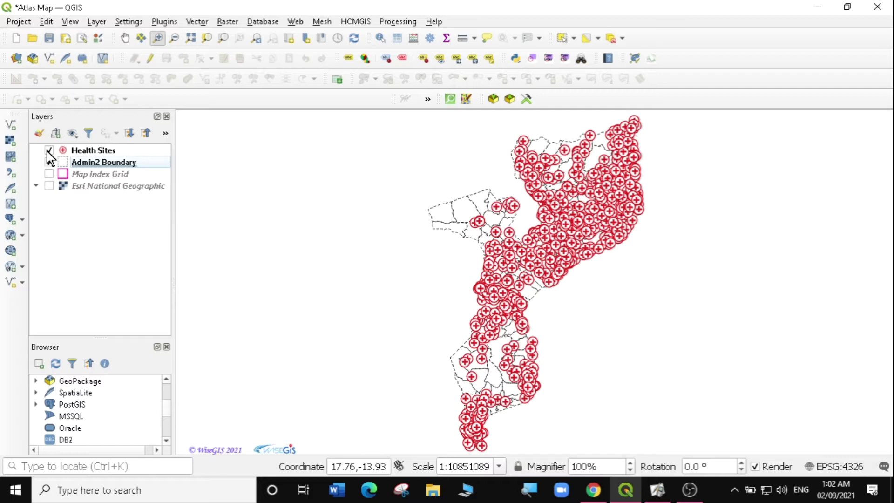
{"action": "left_click", "coordinate": [49, 161]}
{"action": "left_click", "coordinate": [495, 223]}
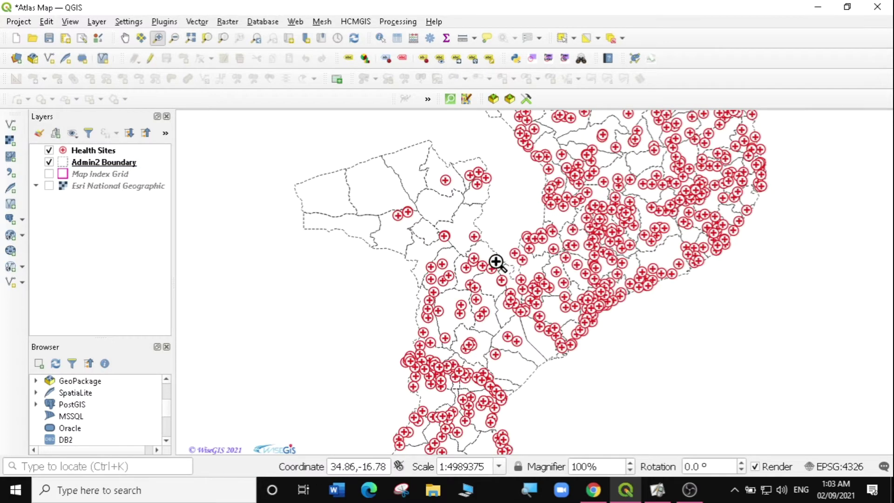
{"action": "left_click_drag", "start_coordinate": [367, 145], "coordinate": [673, 365]}
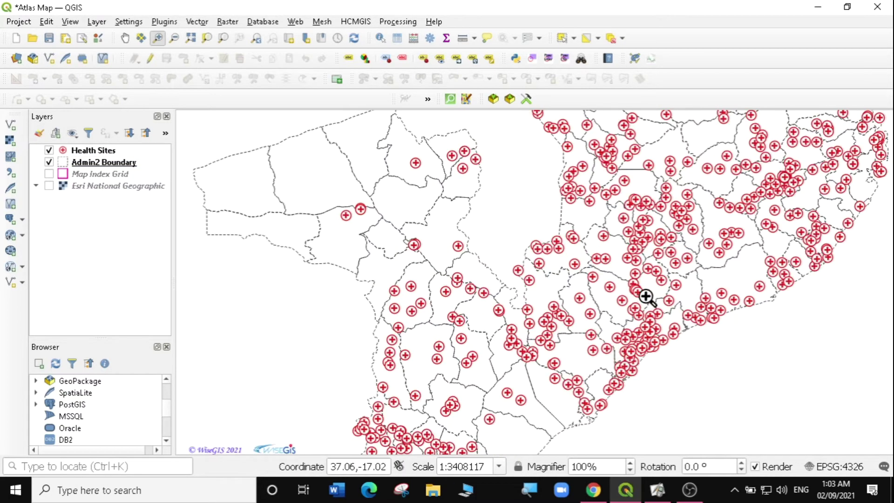
{"action": "left_click_drag", "start_coordinate": [644, 298], "coordinate": [575, 365]}
{"action": "left_click_drag", "start_coordinate": [572, 242], "coordinate": [571, 393]}
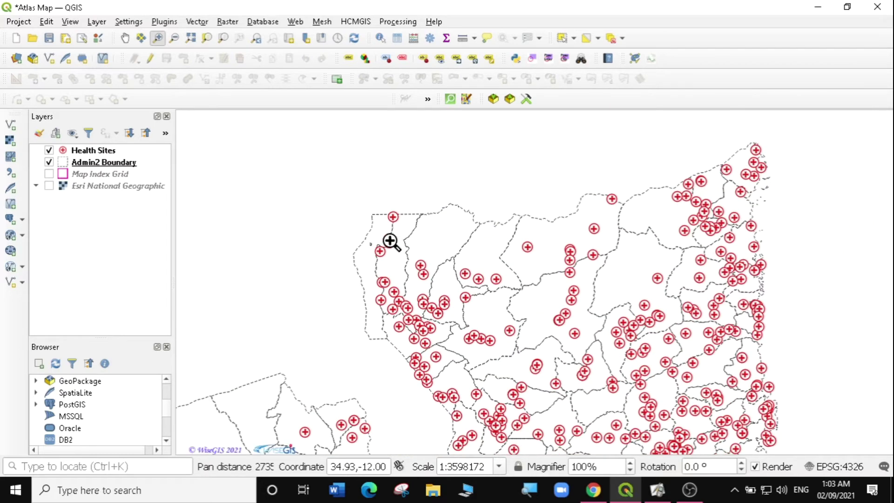
{"action": "left_click_drag", "start_coordinate": [588, 267], "coordinate": [426, 226]}
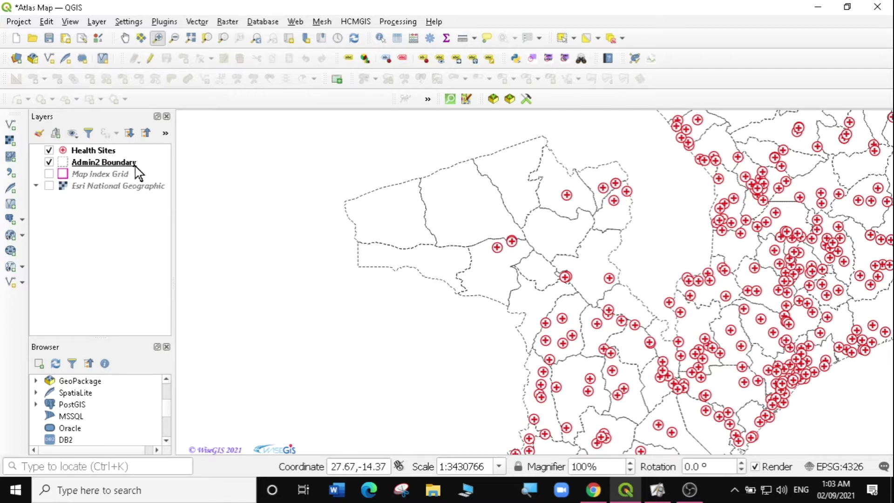
Examine the attribute table of the Admin2 Boundary layer to see its name and code fields.
{"action": "left_click", "coordinate": [102, 163]}
{"action": "right_click", "coordinate": [102, 163]}
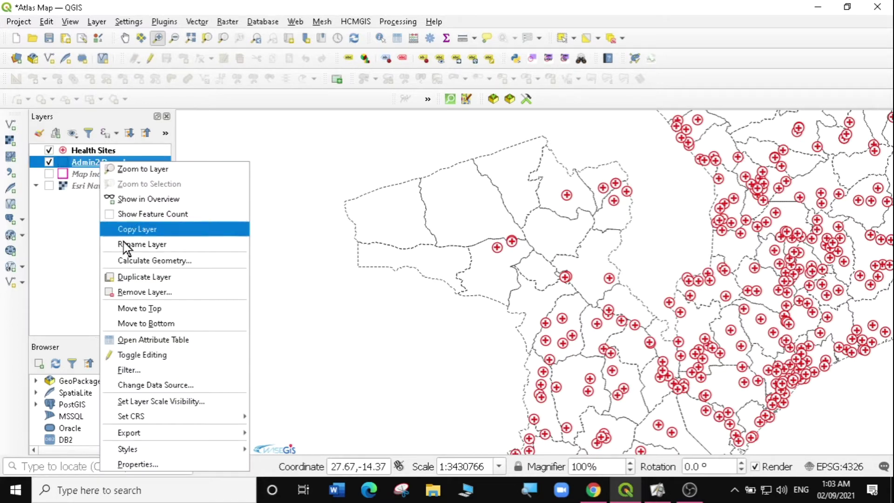
{"action": "left_click", "coordinate": [163, 341]}
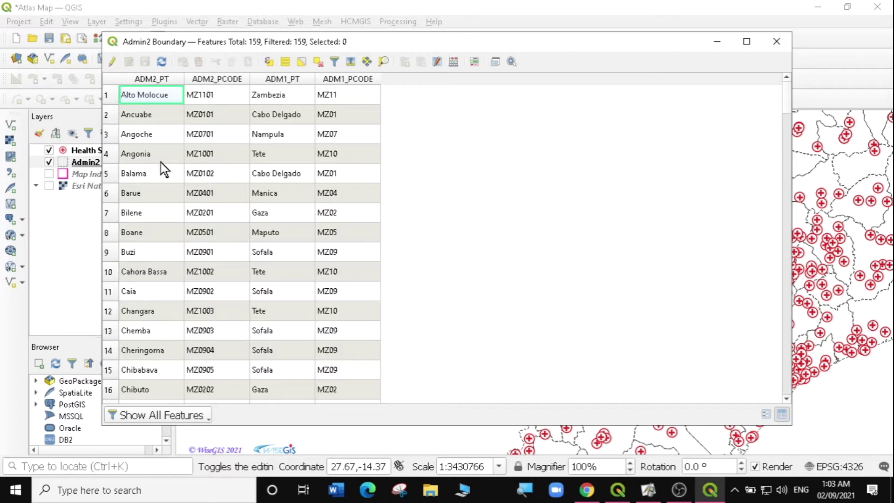
{"action": "left_click", "coordinate": [776, 42]}
Set up single labels for the Admin2 Boundary layer using the ADM2_PT field.
{"action": "right_click", "coordinate": [116, 170]}
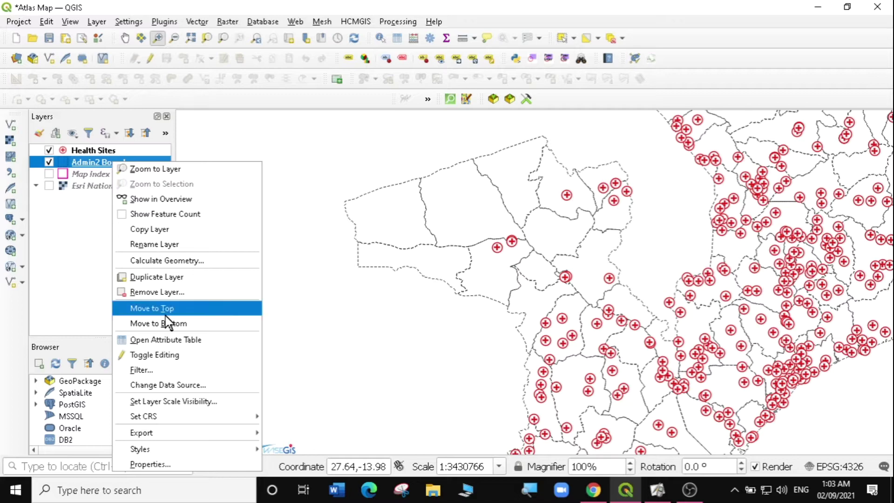
{"action": "left_click", "coordinate": [170, 462]}
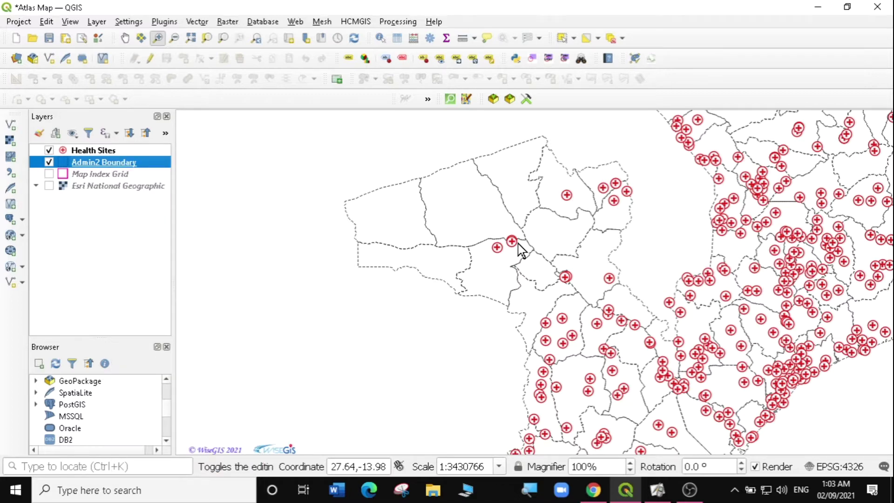
{"action": "left_click", "coordinate": [215, 201]}
{"action": "left_click", "coordinate": [423, 89]}
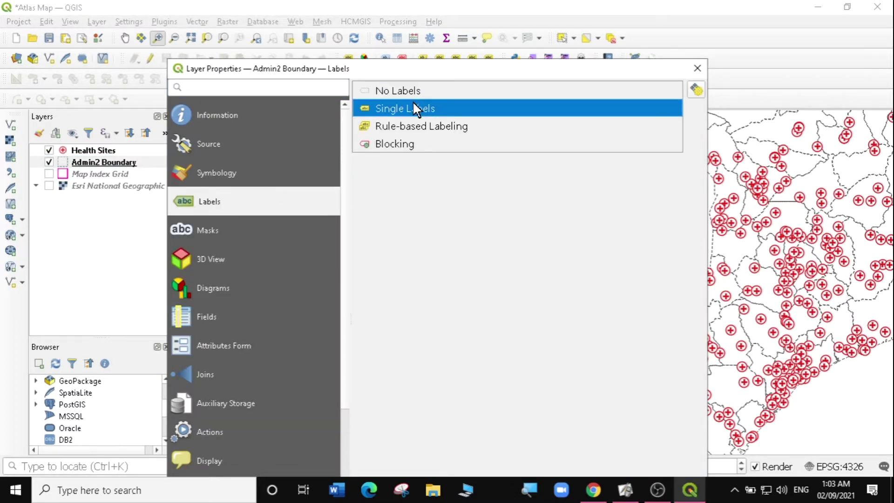
{"action": "key", "text": "Escape"}
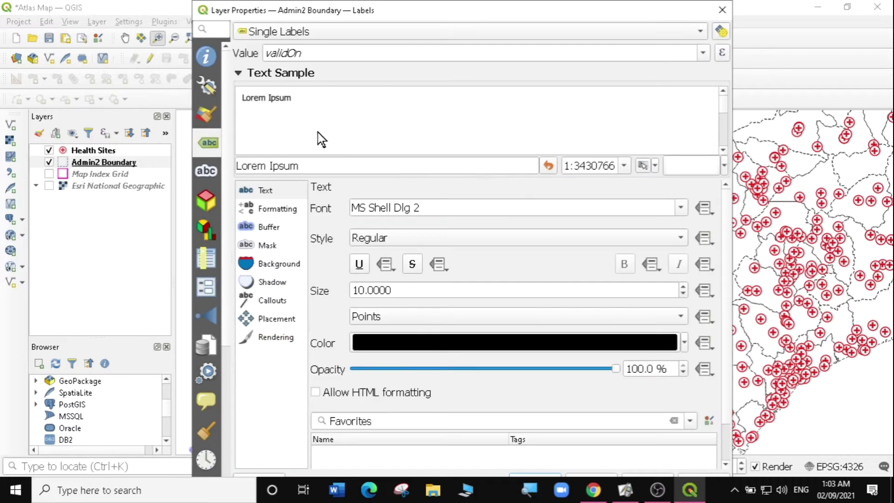
{"action": "left_click", "coordinate": [704, 53]}
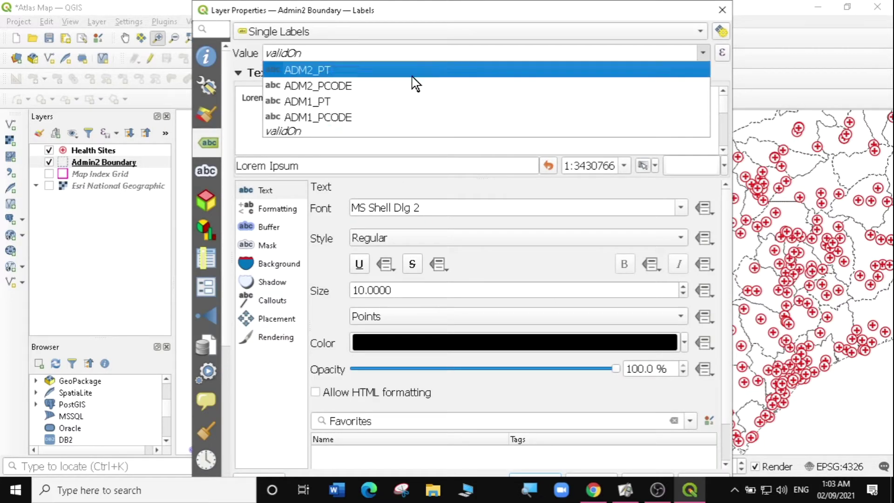
{"action": "left_click", "coordinate": [340, 67]}
Set the boundary label text size to 12 points, enable the text buffer, and apply the label settings.
{"action": "left_click", "coordinate": [252, 192]}
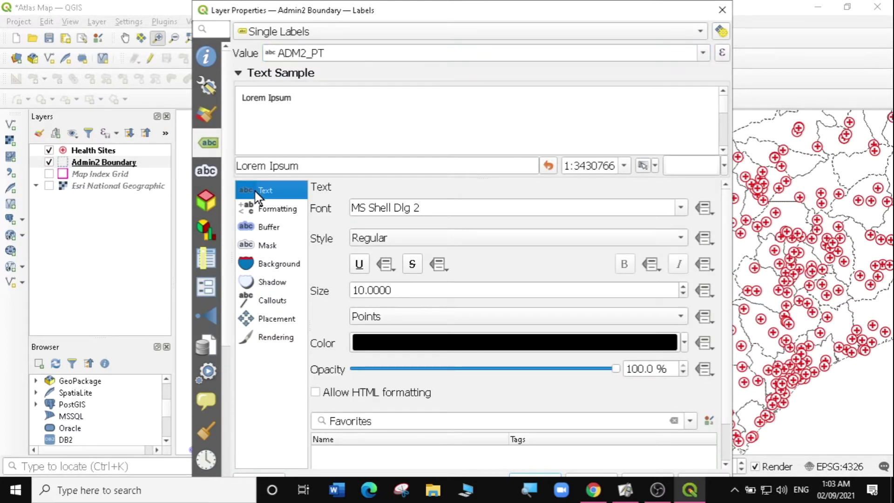
{"action": "left_click", "coordinate": [683, 286]}
{"action": "left_click", "coordinate": [683, 286]}
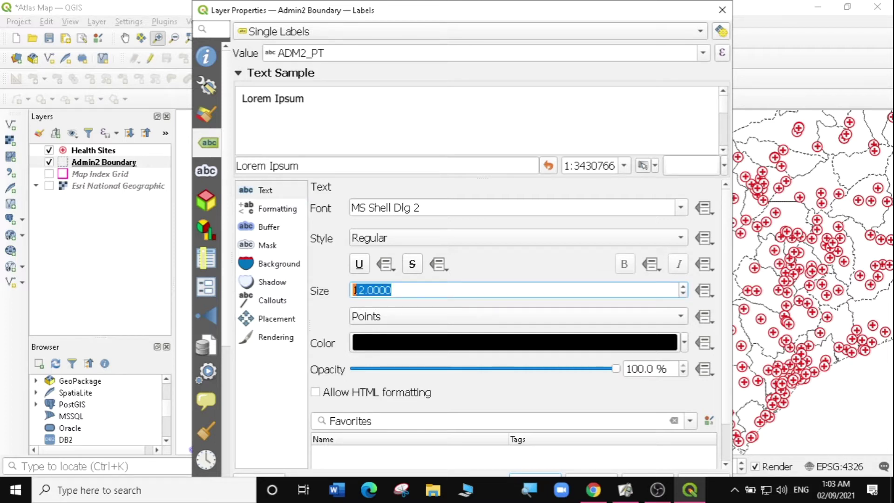
{"action": "left_click", "coordinate": [266, 227]}
{"action": "left_click", "coordinate": [316, 208]}
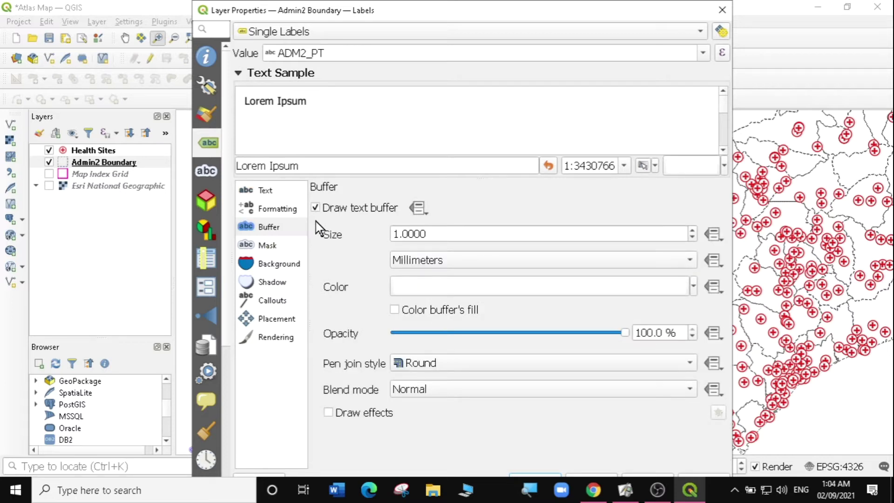
{"action": "left_click", "coordinate": [278, 322]}
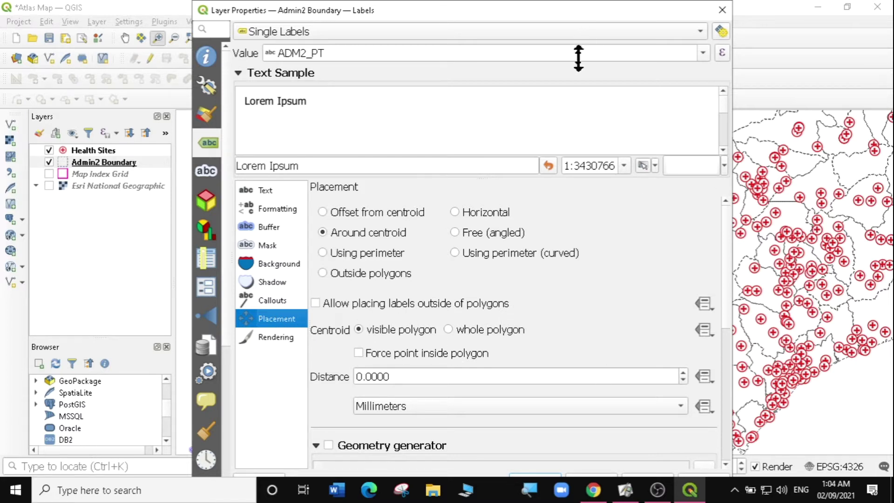
{"action": "left_click", "coordinate": [652, 473]}
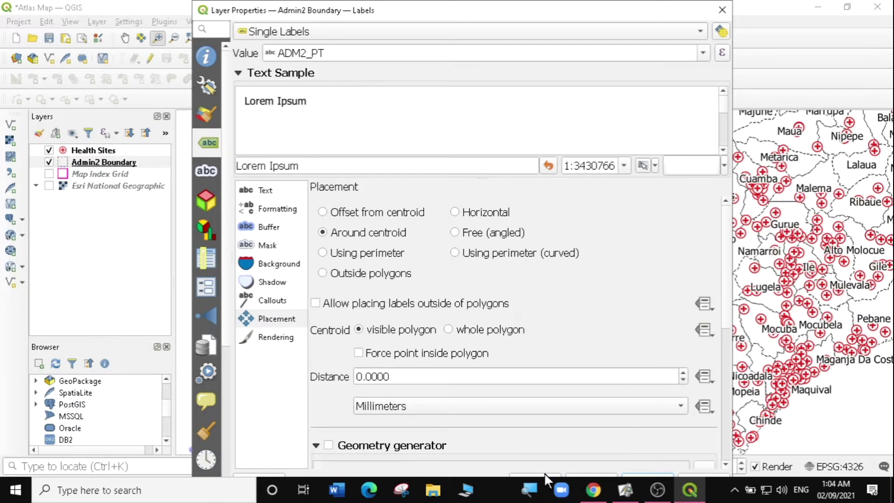
{"action": "left_click", "coordinate": [722, 10]}
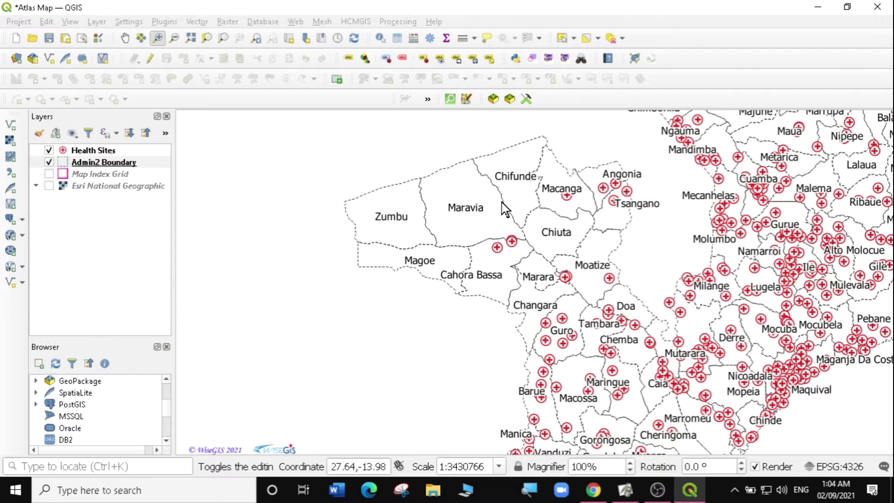
Examine the attribute table of the Health Sites layer, looking through its amenity values.
{"action": "scroll", "coordinate": [252, 301], "scroll_direction": "down", "scroll_amount": 1}
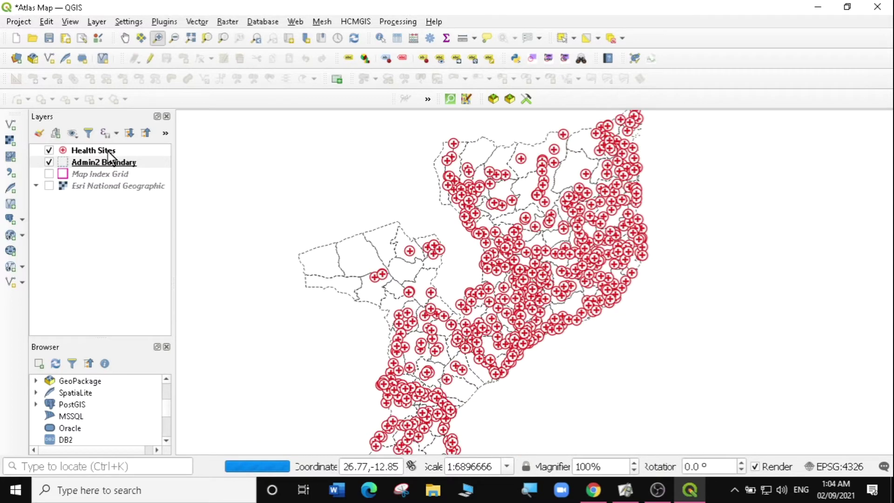
{"action": "right_click", "coordinate": [110, 155]}
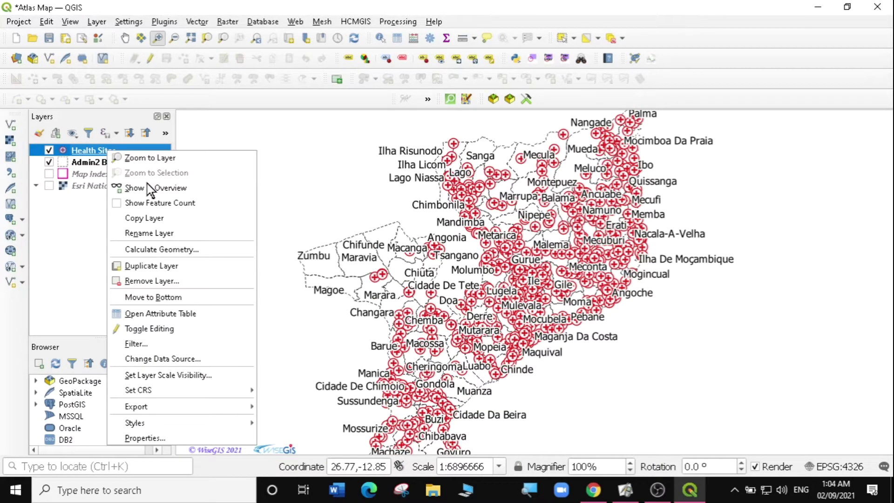
{"action": "left_click", "coordinate": [151, 315]}
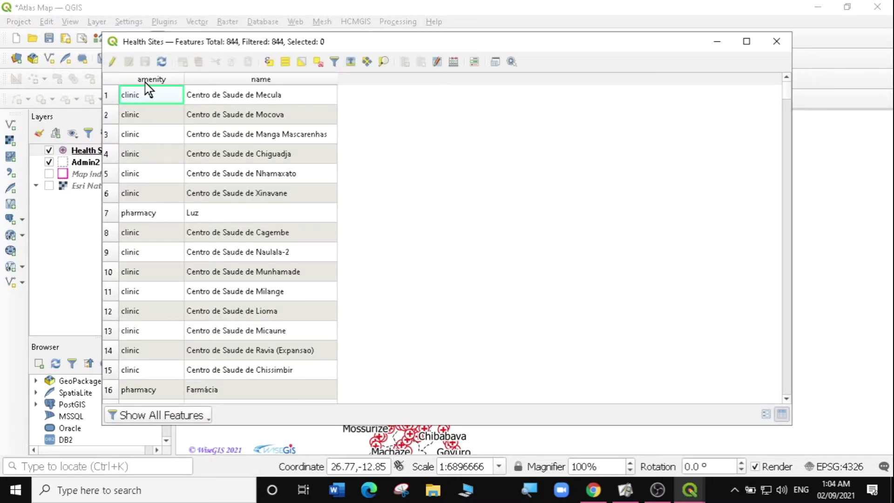
{"action": "scroll", "coordinate": [136, 262], "scroll_direction": "down", "scroll_amount": 20}
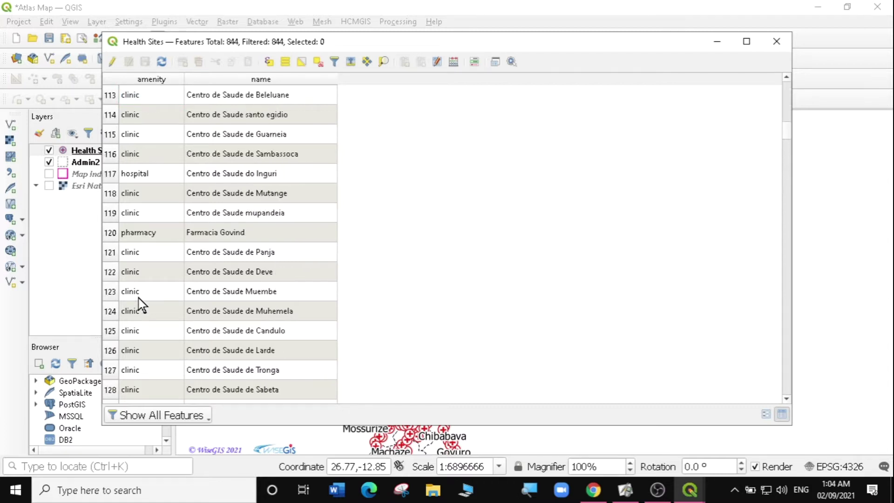
{"action": "scroll", "coordinate": [135, 261], "scroll_direction": "down", "scroll_amount": 20}
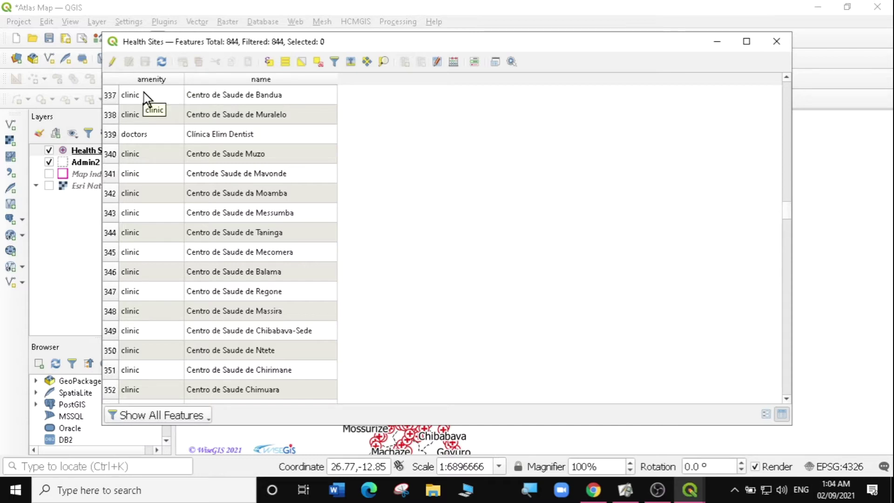
{"action": "left_click", "coordinate": [777, 41]}
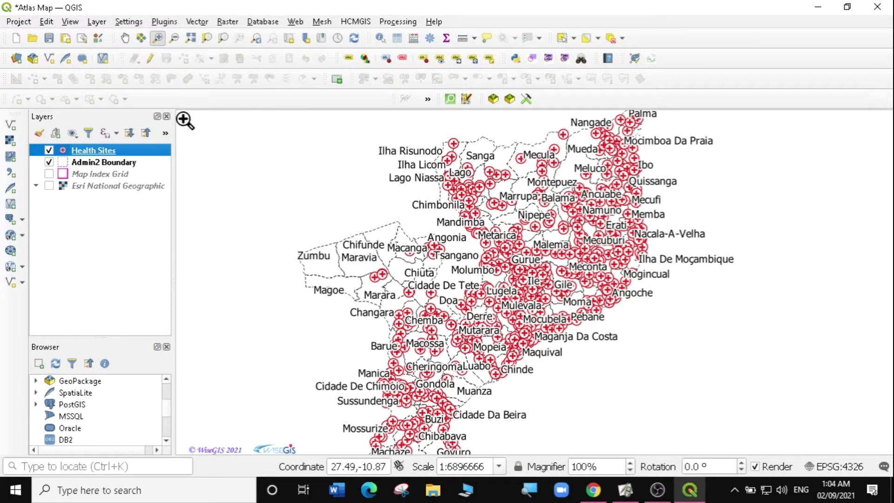
Change the Health Sites symbology to Categorized, with amenity as the value field.
{"action": "right_click", "coordinate": [84, 150]}
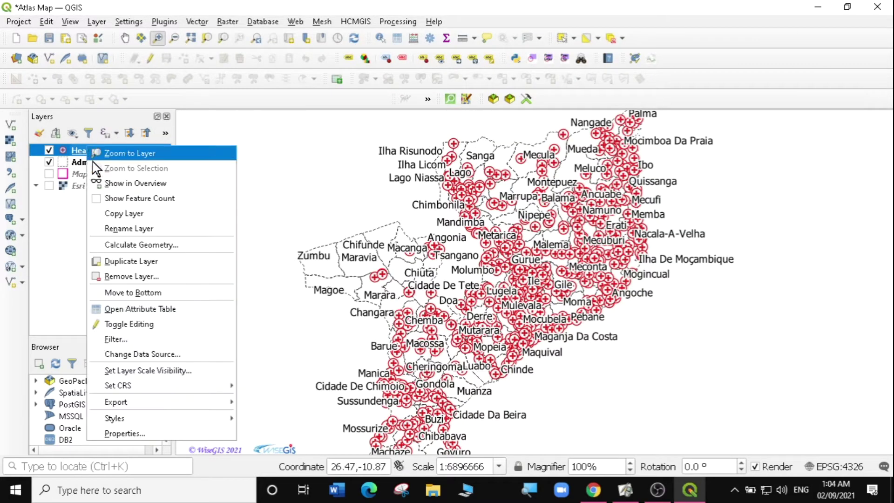
{"action": "left_click", "coordinate": [138, 434]}
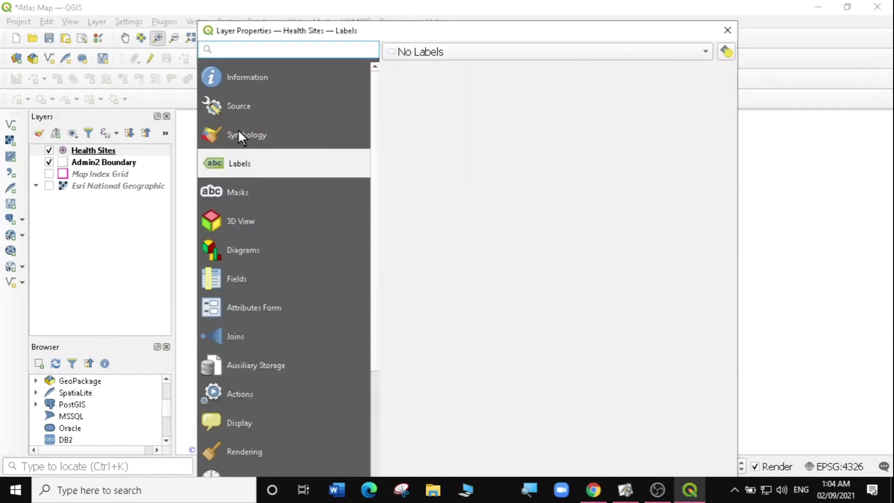
{"action": "left_click", "coordinate": [237, 131]}
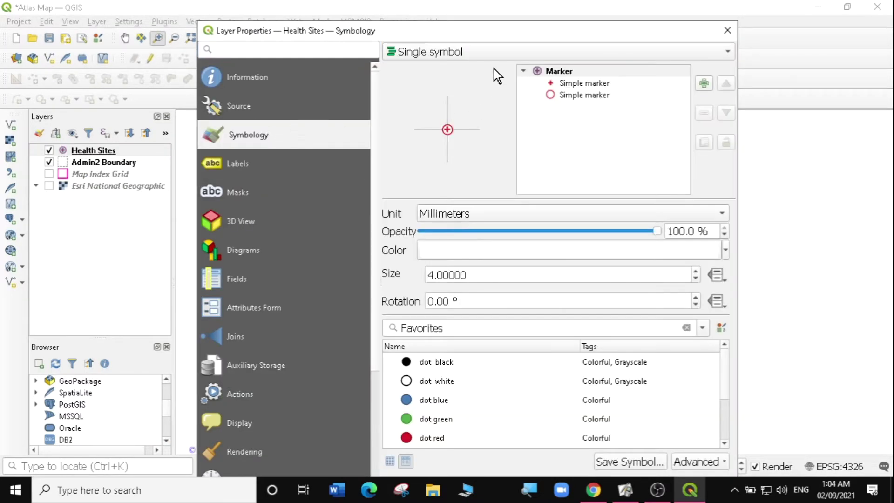
{"action": "left_click", "coordinate": [499, 52]}
{"action": "left_click", "coordinate": [435, 69]}
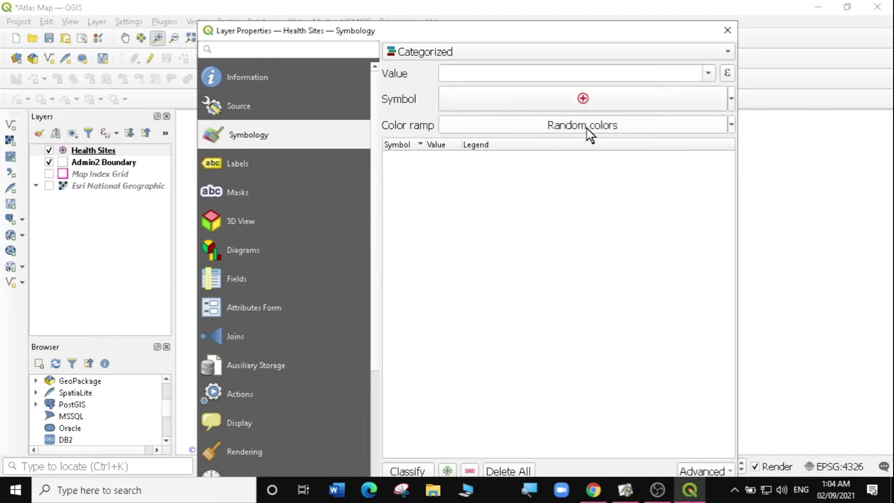
{"action": "left_click", "coordinate": [709, 73]}
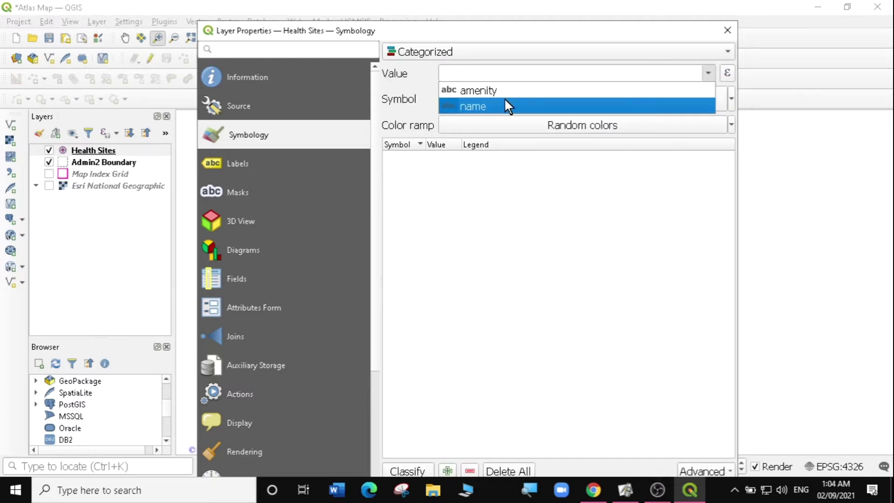
{"action": "left_click", "coordinate": [492, 91]}
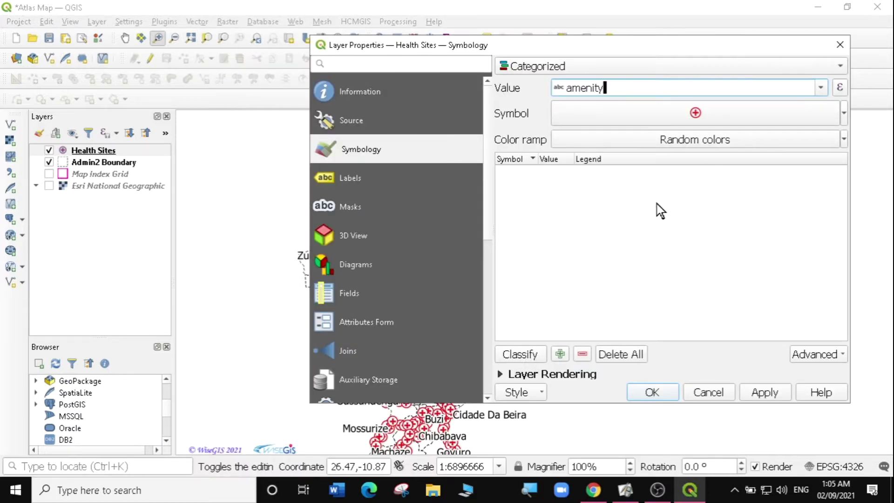
Classify the Health Sites by amenity type and apply the categorized symbols to the map.
{"action": "left_click", "coordinate": [519, 354]}
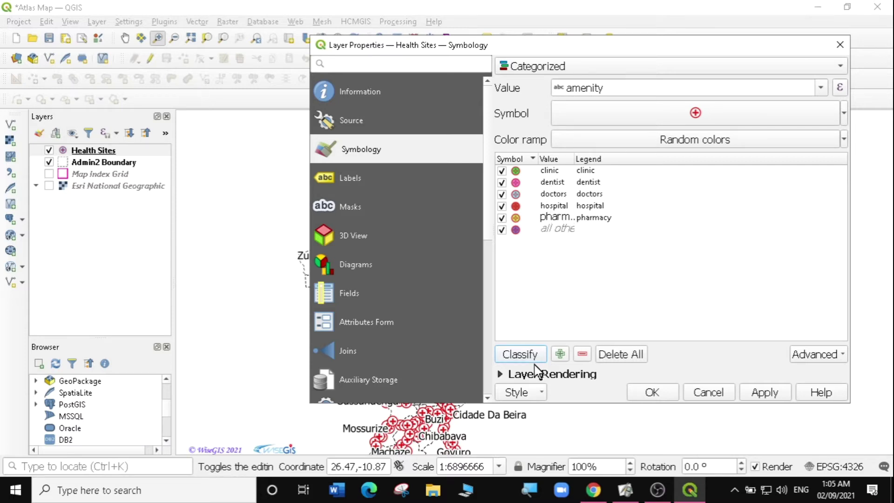
{"action": "left_click", "coordinate": [764, 393]}
{"action": "left_click", "coordinate": [652, 393]}
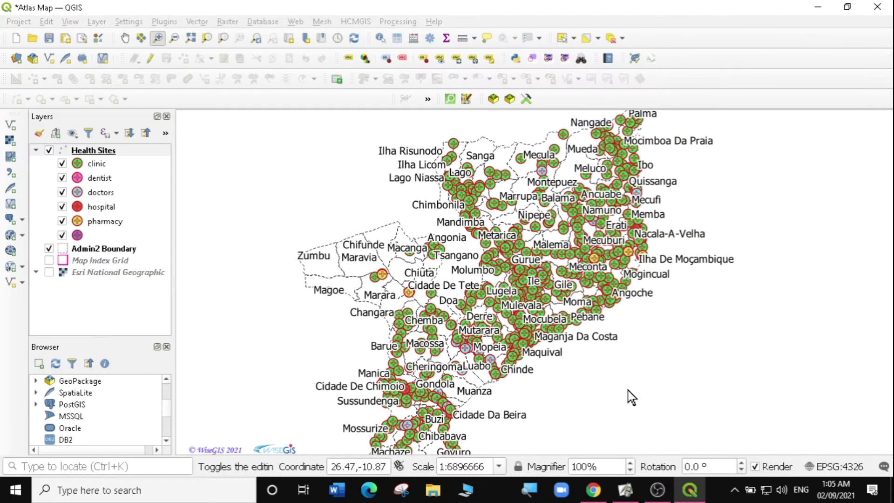
{"action": "left_click", "coordinate": [515, 243]}
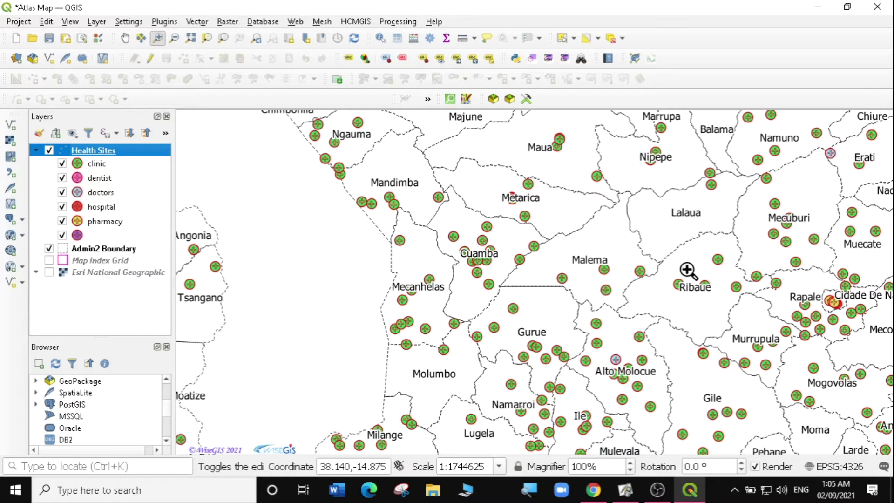
{"action": "scroll", "coordinate": [689, 269], "scroll_direction": "down", "scroll_amount": 2}
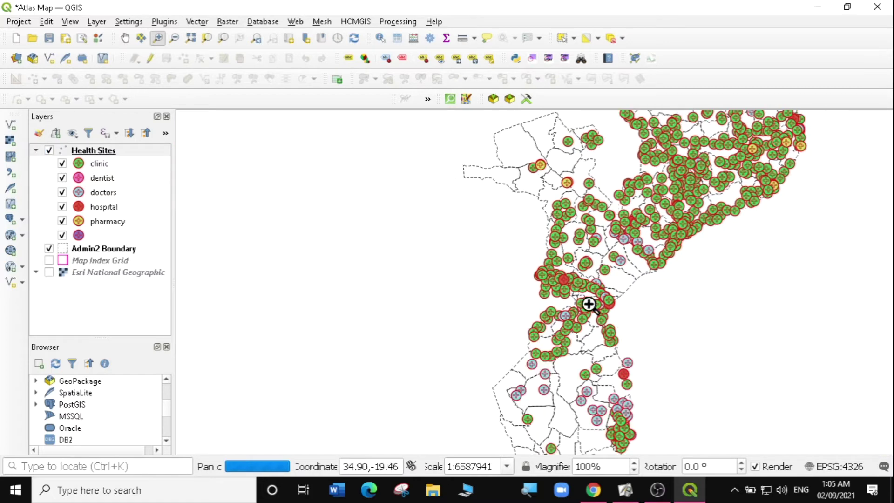
Turn on the visibility of the Map Index Grid layer over the Mozambique boundaries and health sites.
{"action": "left_click", "coordinate": [589, 306]}
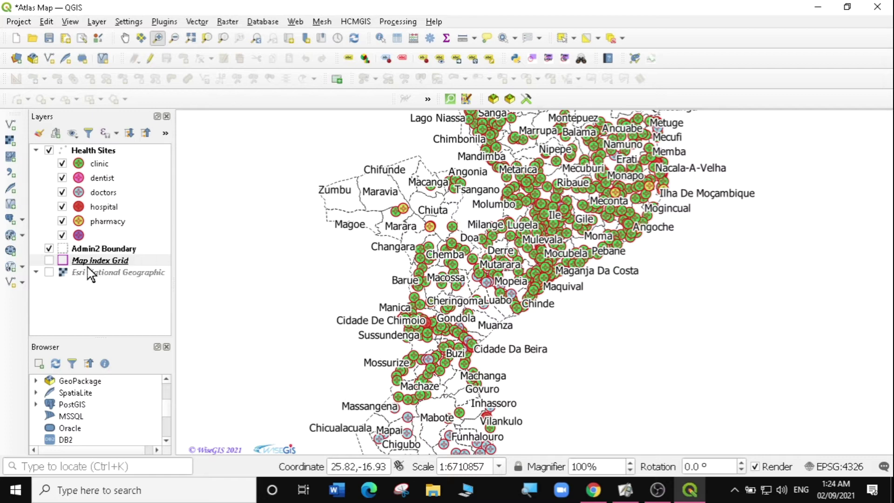
{"action": "left_click_drag", "start_coordinate": [453, 234], "coordinate": [447, 366]}
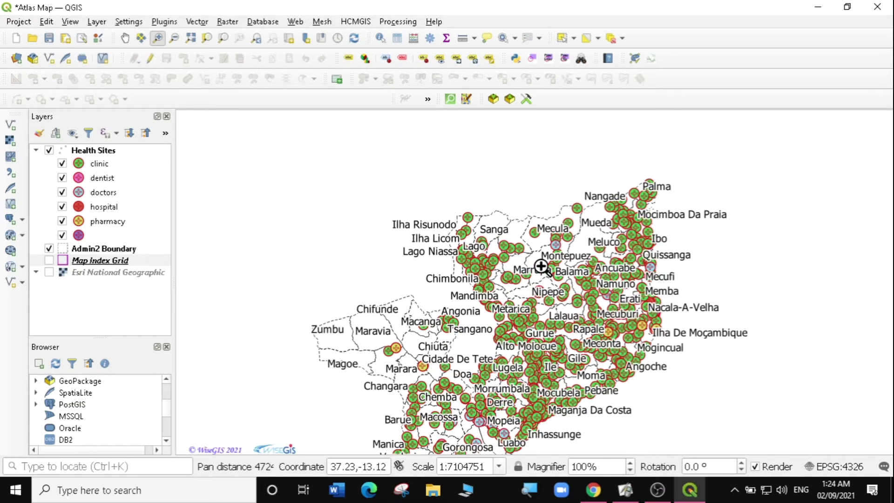
{"action": "left_click_drag", "start_coordinate": [539, 266], "coordinate": [515, 168]}
{"action": "left_click", "coordinate": [49, 261]}
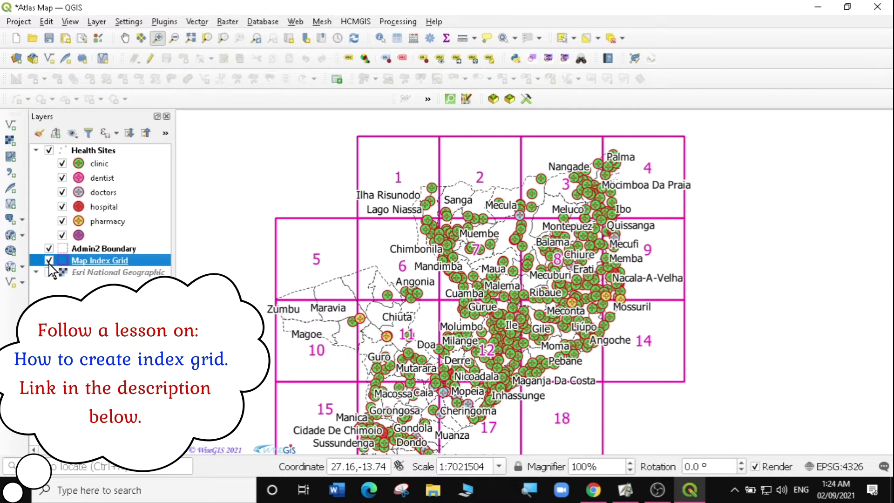
Examine how the numbered index grid cells cover the boundaries and health sites from north to south.
{"action": "left_click_drag", "start_coordinate": [551, 253], "coordinate": [550, 251]}
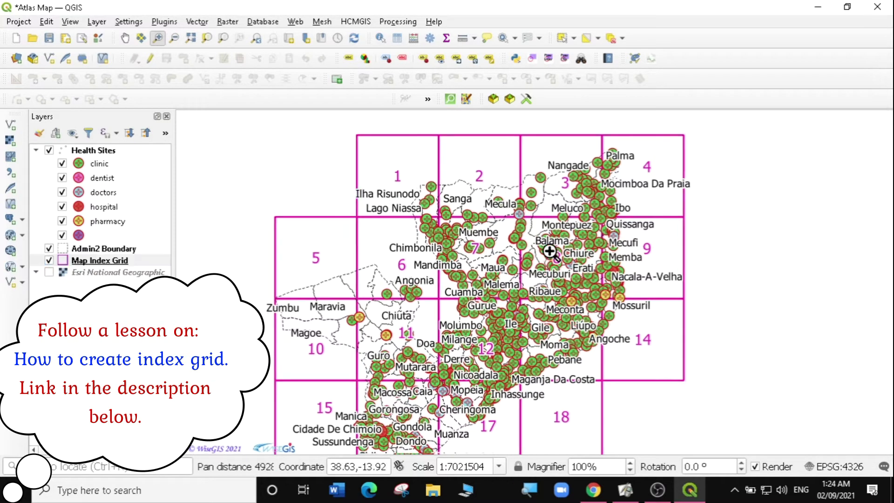
{"action": "key", "text": "Down"}
{"action": "key", "text": "Down"}
{"action": "key", "text": "Left"}
{"action": "key", "text": "Down"}
{"action": "key", "text": "Down"}
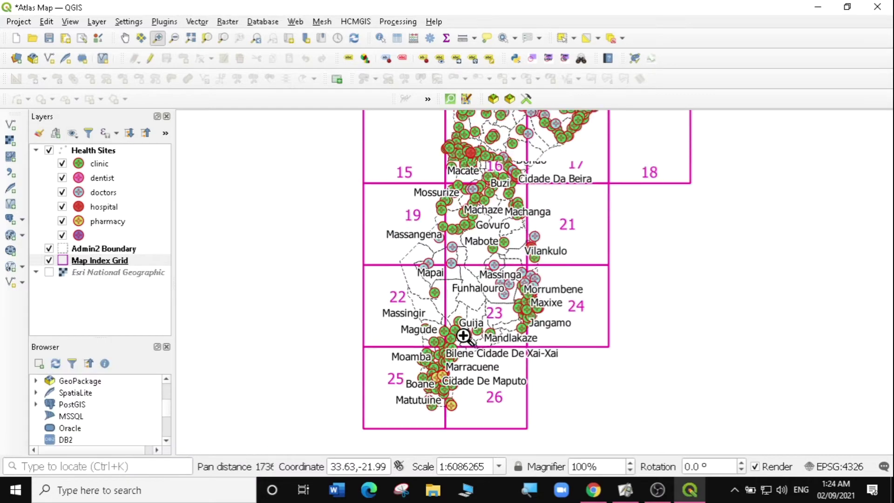
{"action": "key", "text": "Up"}
{"action": "key", "text": "Up"}
{"action": "key", "text": "Up"}
{"action": "key", "text": "Up"}
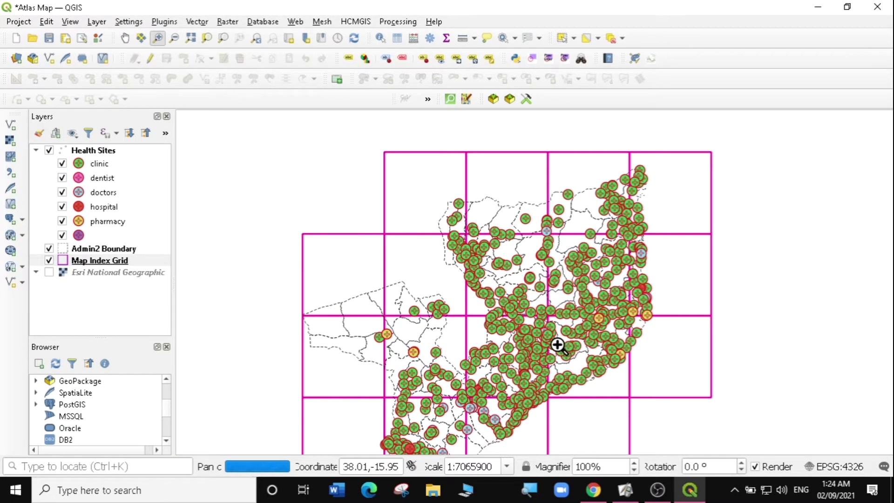
{"action": "key", "text": "Left"}
{"action": "key", "text": "Down"}
{"action": "key", "text": "Down"}
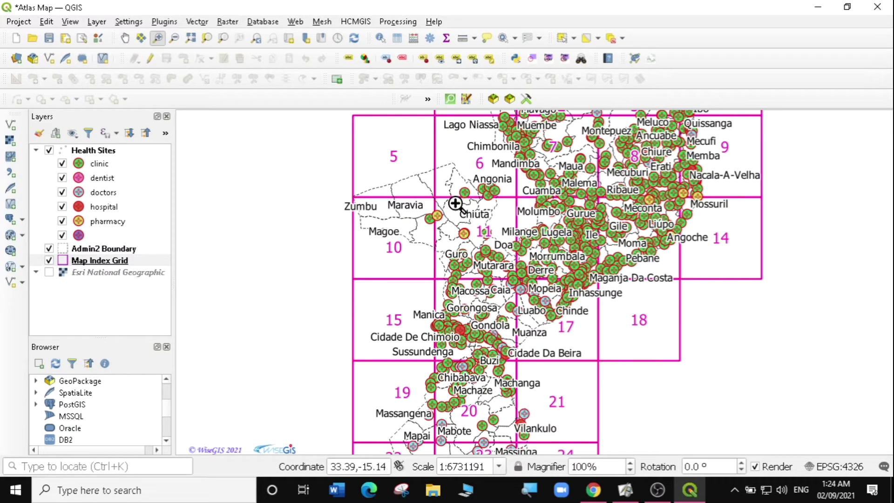
{"action": "left_click_drag", "start_coordinate": [620, 226], "coordinate": [584, 343]}
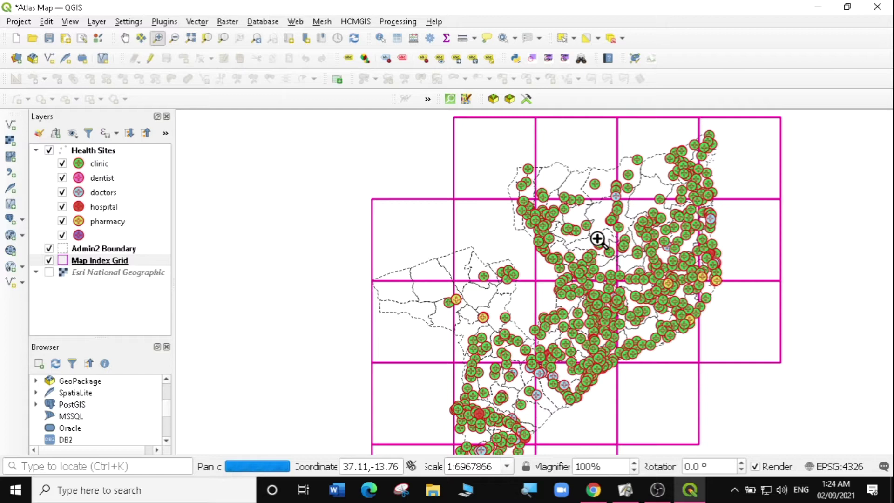
{"action": "left_click", "coordinate": [96, 249]}
{"action": "left_click", "coordinate": [113, 261]}
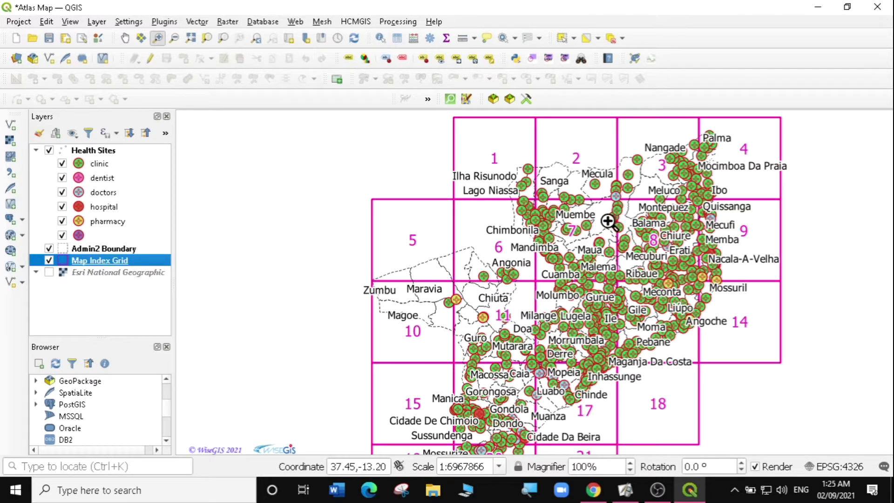
Create a new print layout titled mozambique.
{"action": "left_click", "coordinate": [14, 22]}
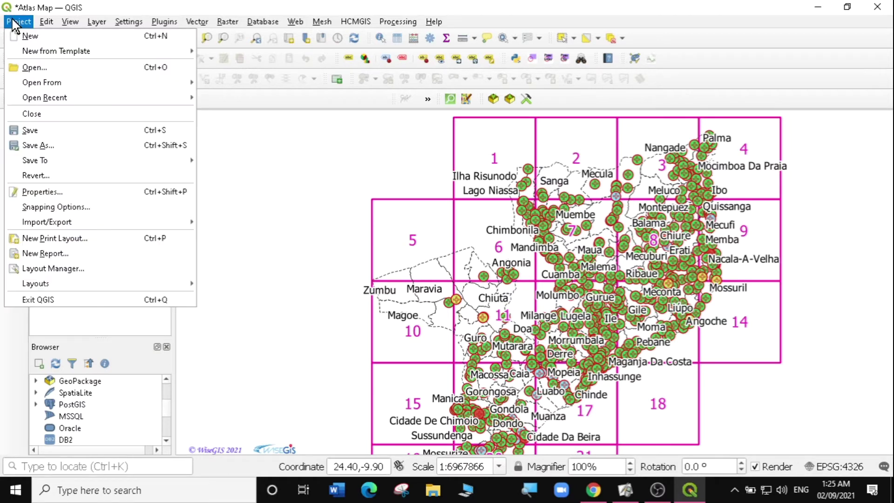
{"action": "left_click", "coordinate": [55, 239]}
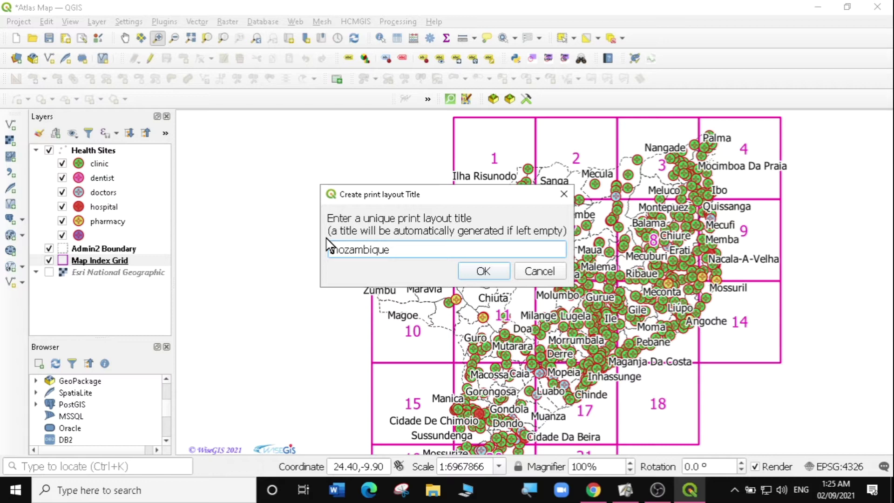
{"action": "left_click", "coordinate": [496, 269]}
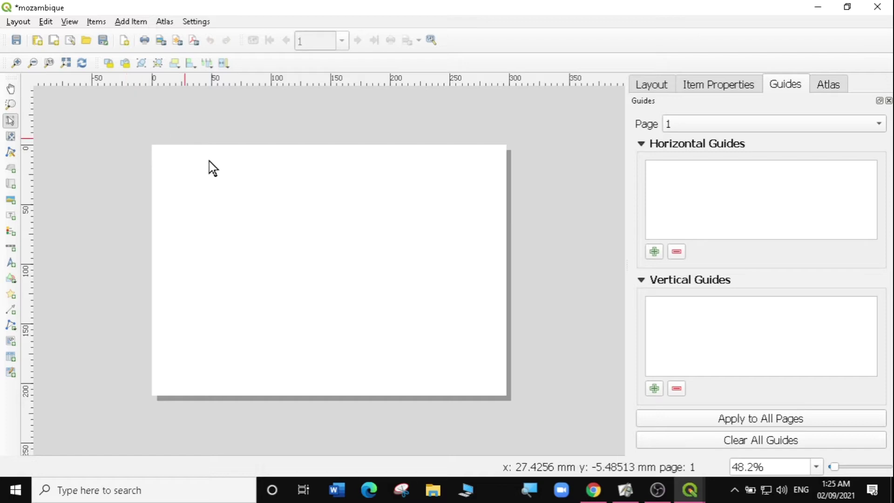
Open the page properties of the blank layout page to check its size and orientation.
{"action": "left_click", "coordinate": [704, 84]}
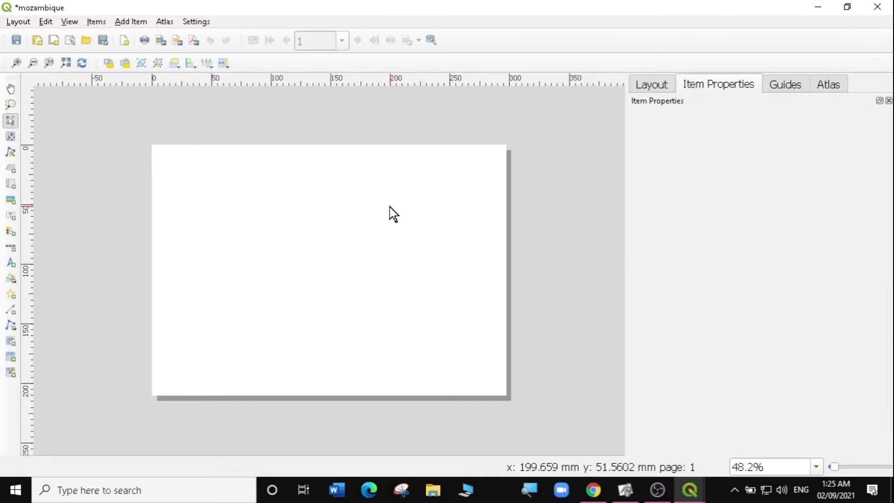
{"action": "right_click", "coordinate": [348, 206]}
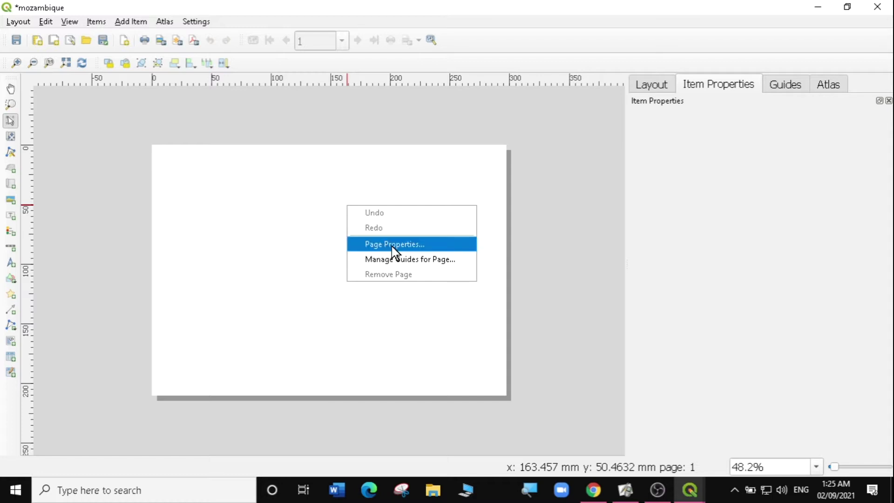
{"action": "left_click", "coordinate": [306, 202]}
{"action": "right_click", "coordinate": [306, 195]}
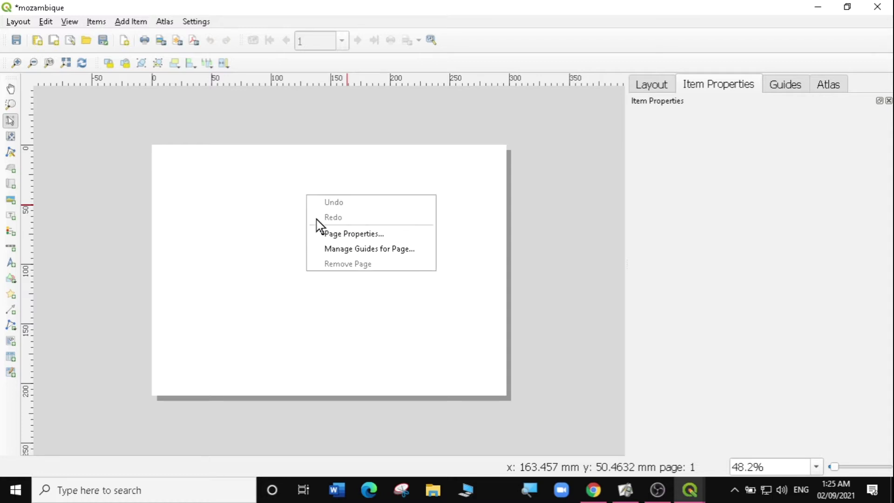
{"action": "left_click", "coordinate": [362, 236]}
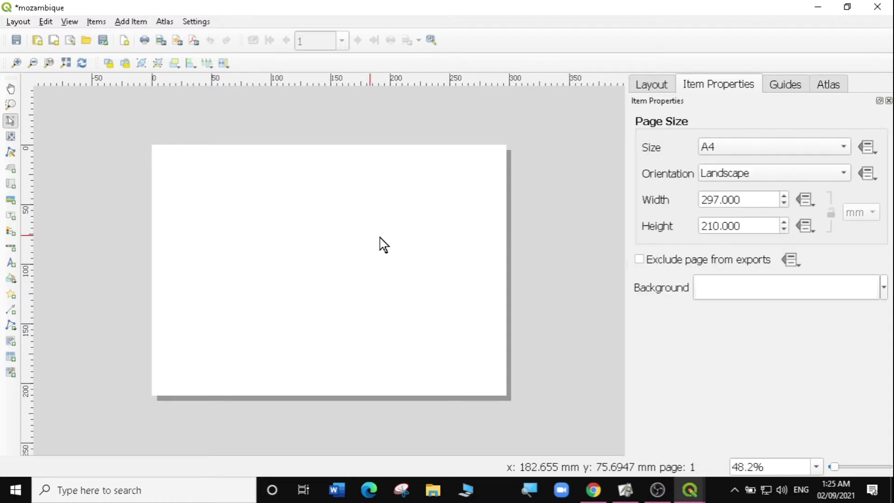
Try the Portrait orientation for the A4 page and return it to Landscape.
{"action": "left_click", "coordinate": [778, 175]}
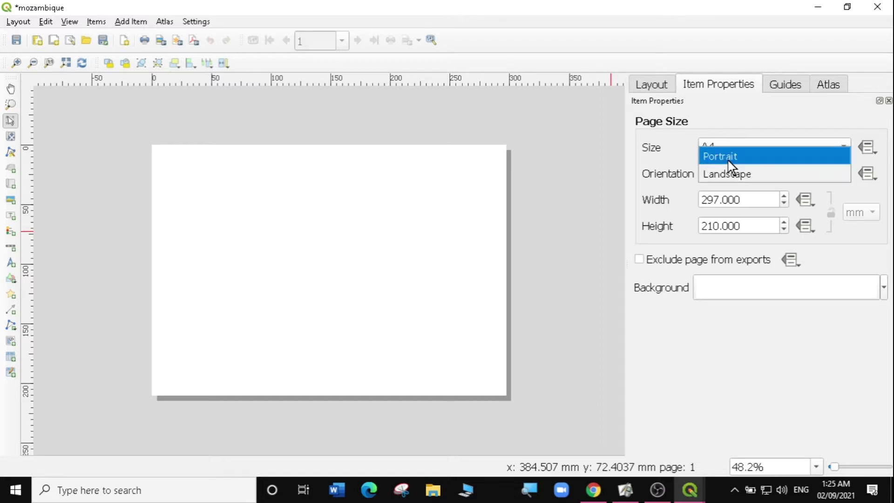
{"action": "left_click", "coordinate": [728, 158]}
{"action": "left_click", "coordinate": [746, 177]}
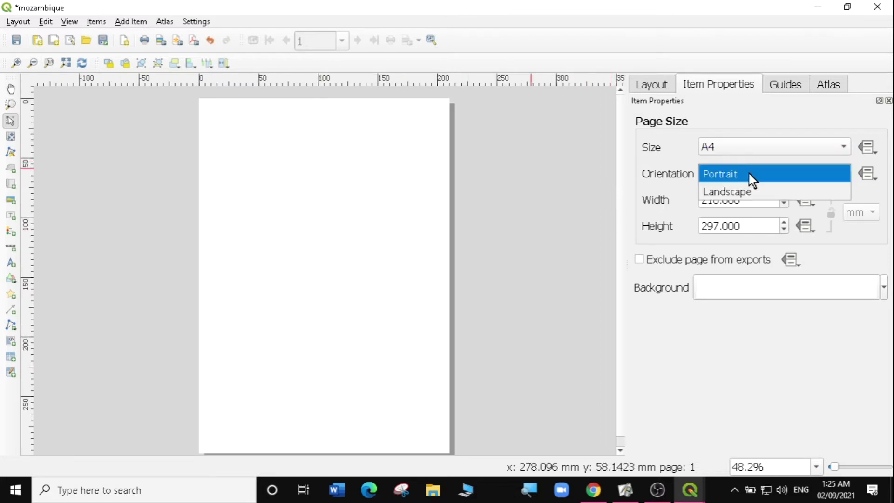
{"action": "left_click", "coordinate": [744, 191]}
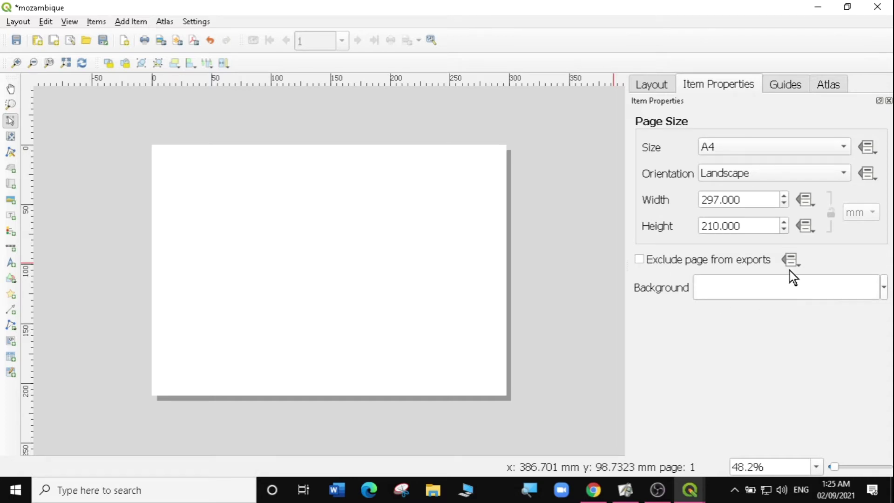
Add a map about 232 mm wide and 188 mm high to the page and enable its frame.
{"action": "left_click", "coordinate": [65, 63]}
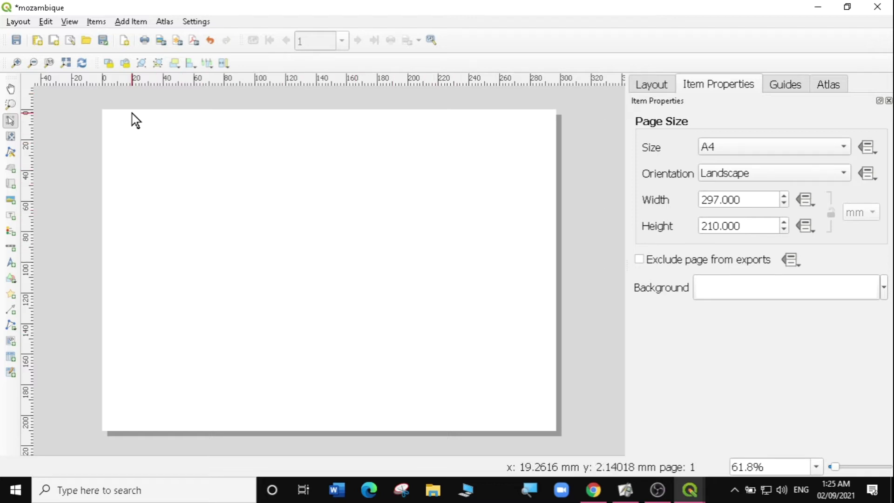
{"action": "left_click", "coordinate": [128, 22]}
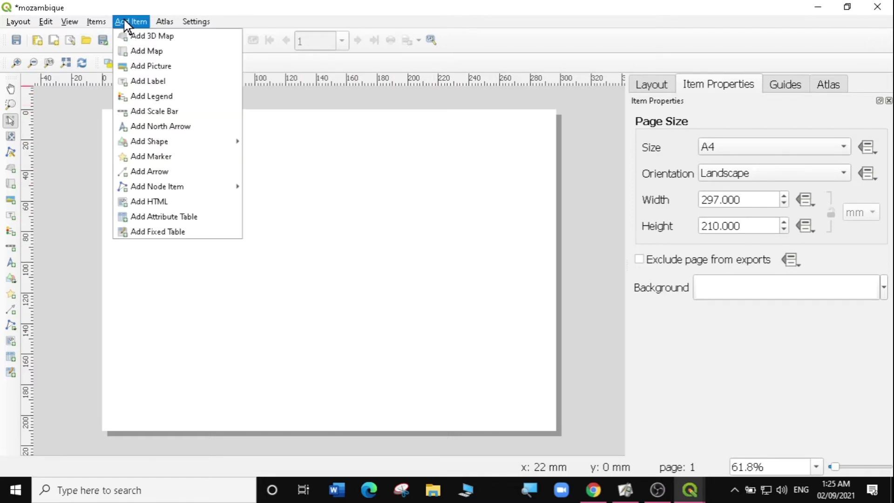
{"action": "left_click", "coordinate": [138, 51]}
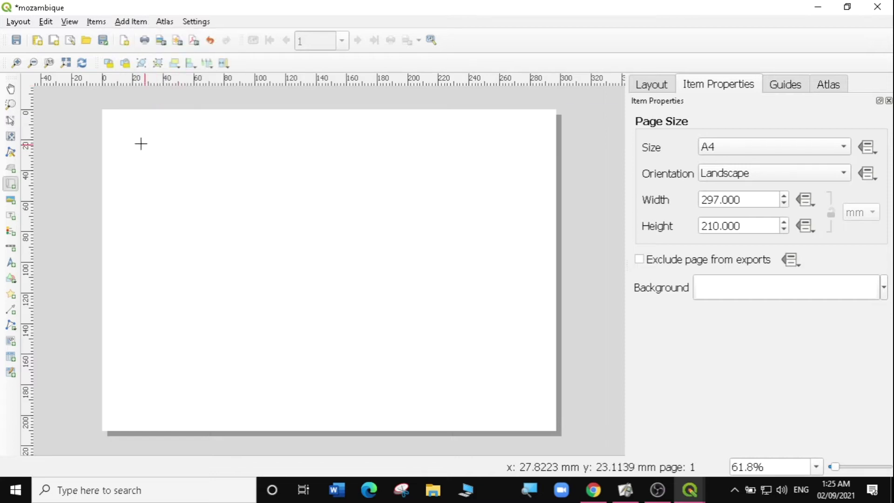
{"action": "left_click_drag", "start_coordinate": [113, 125], "coordinate": [468, 413]}
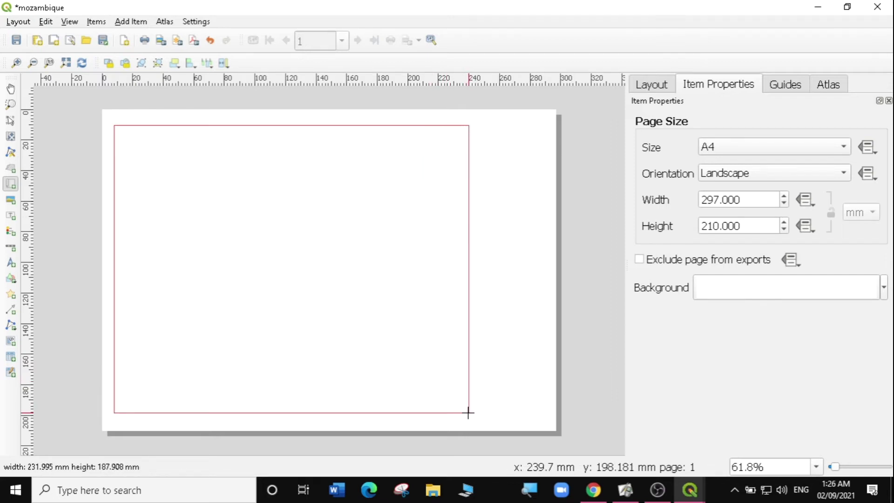
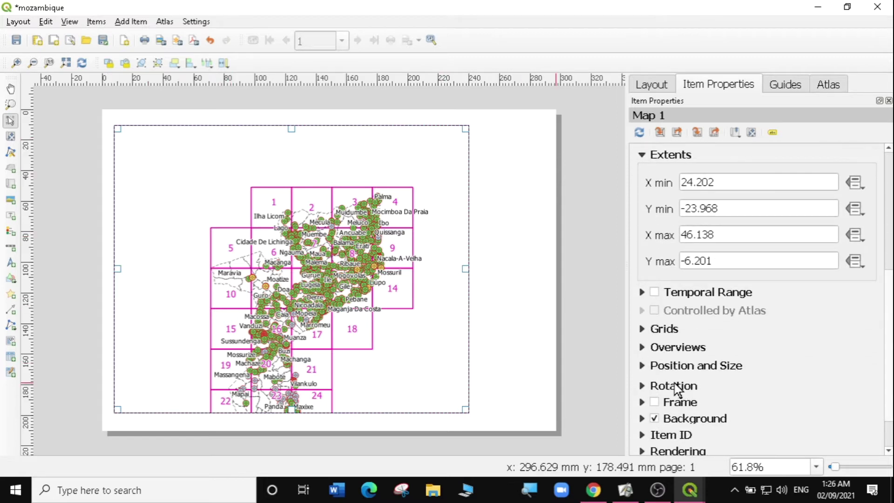
{"action": "left_click", "coordinate": [654, 402]}
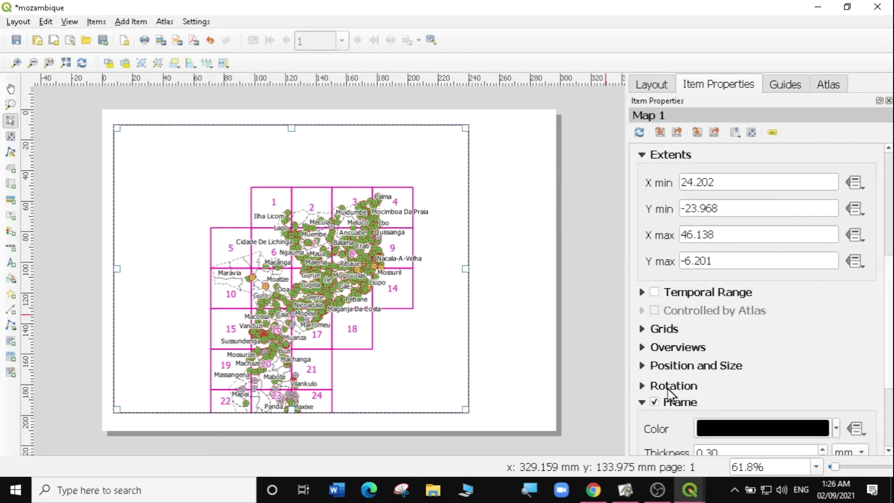
{"action": "left_click", "coordinate": [641, 403]}
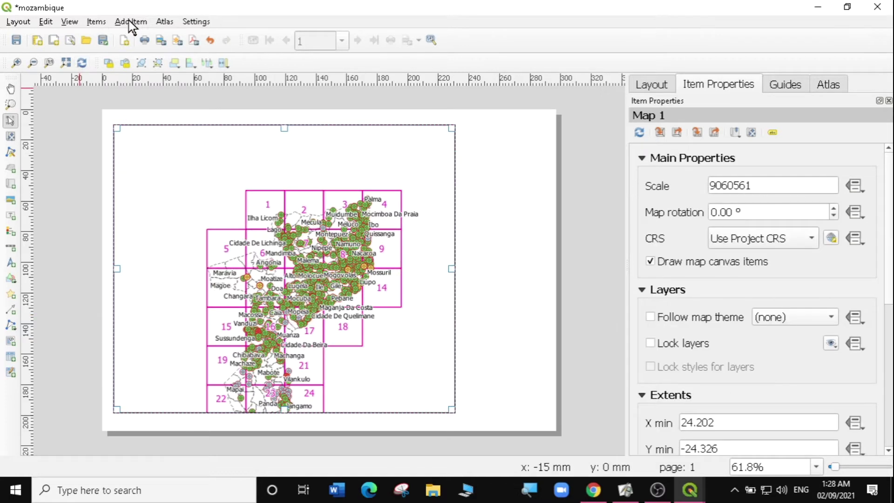
Add a text label along the upper edge of the page, above the map content.
{"action": "left_click", "coordinate": [131, 22]}
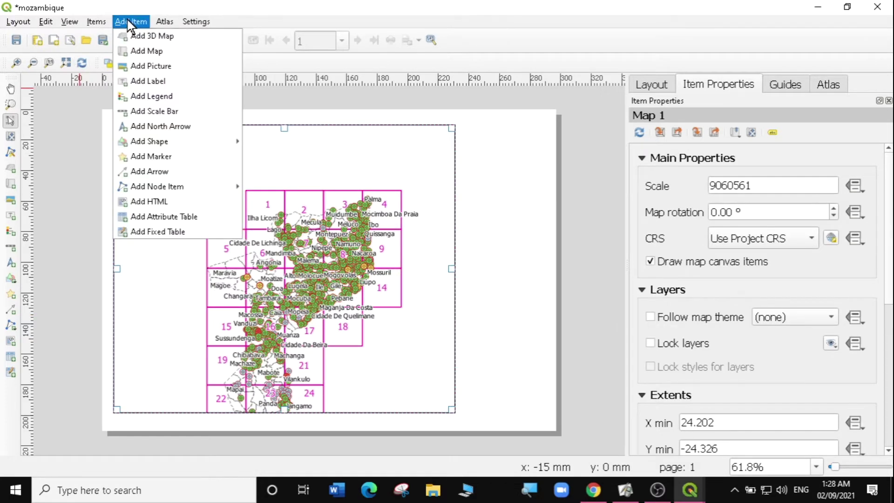
{"action": "left_click", "coordinate": [155, 82]}
{"action": "left_click_drag", "start_coordinate": [160, 114], "coordinate": [342, 136]}
Set the label's font style to Bold and its size to 18.
{"action": "left_click", "coordinate": [725, 347]}
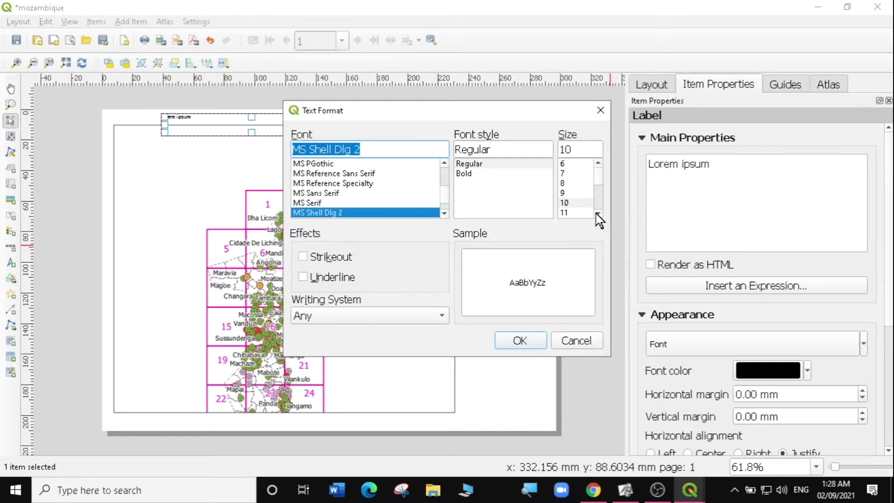
{"action": "scroll", "coordinate": [596, 214], "scroll_direction": "down", "scroll_amount": 2}
{"action": "left_click", "coordinate": [568, 202]}
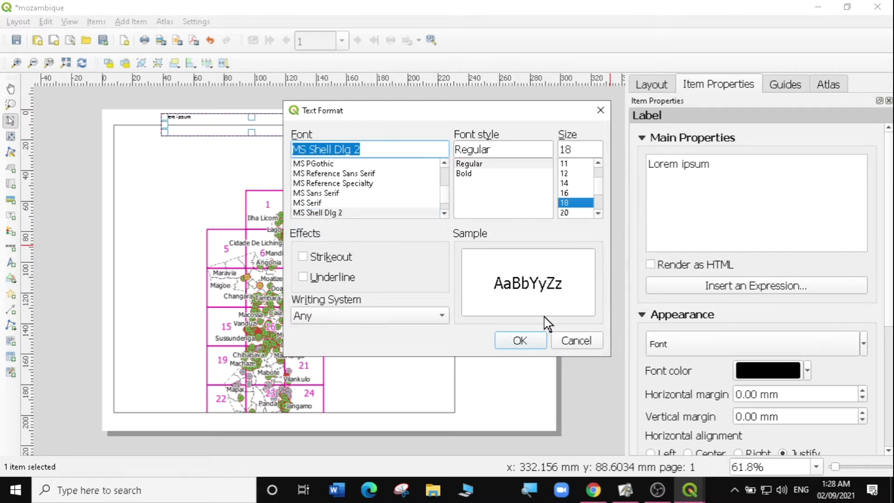
{"action": "left_click", "coordinate": [465, 174]}
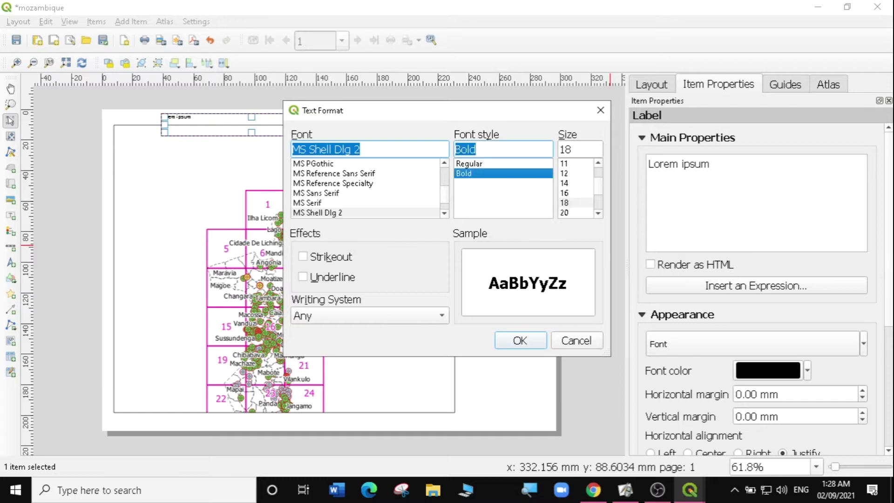
{"action": "left_click", "coordinate": [520, 341]}
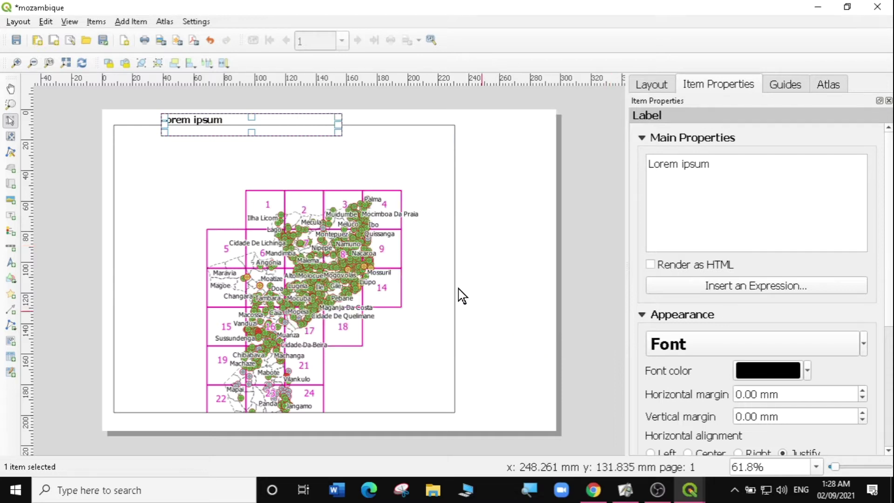
Align the label text to Center horizontally and Middle vertically.
{"action": "left_click", "coordinate": [717, 454]}
{"action": "scroll", "coordinate": [726, 452], "scroll_direction": "down", "scroll_amount": 2}
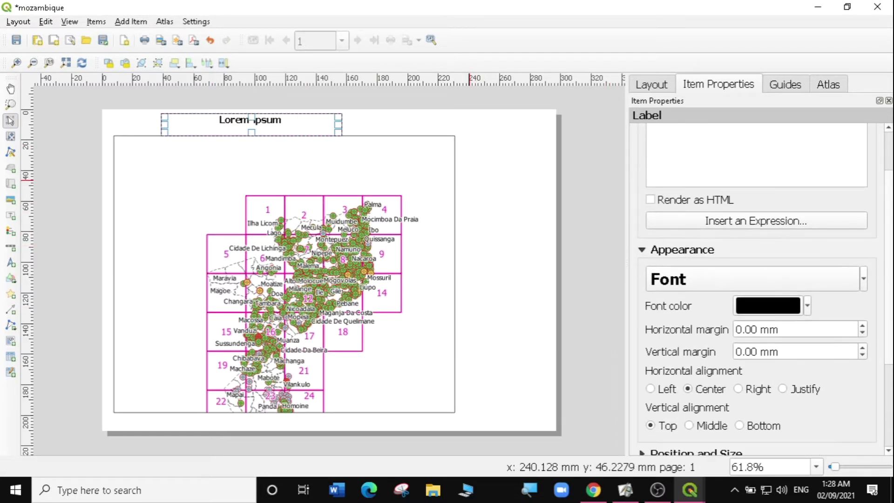
{"action": "left_click", "coordinate": [689, 425]}
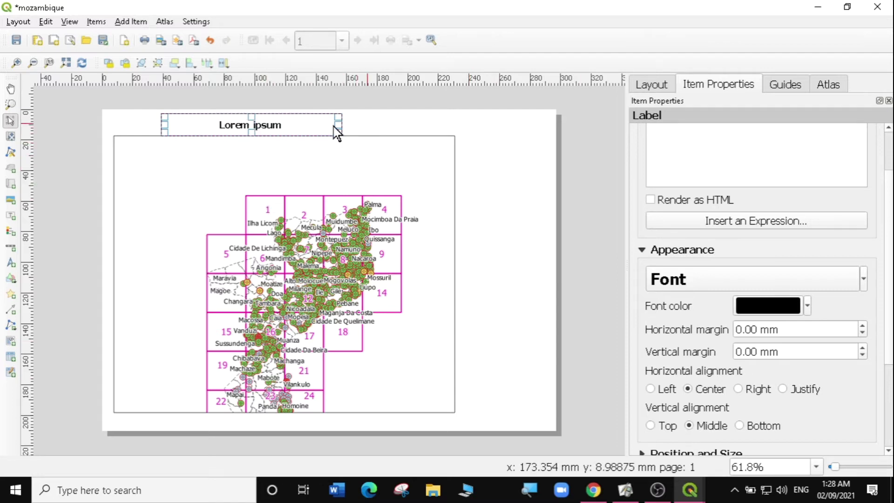
{"action": "left_click", "coordinate": [263, 134]}
{"action": "left_click", "coordinate": [260, 133]}
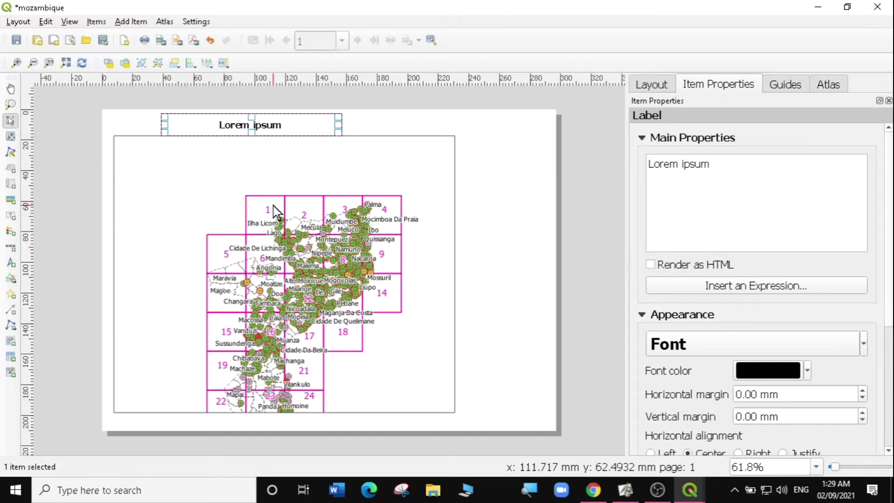
{"action": "left_click", "coordinate": [382, 148]}
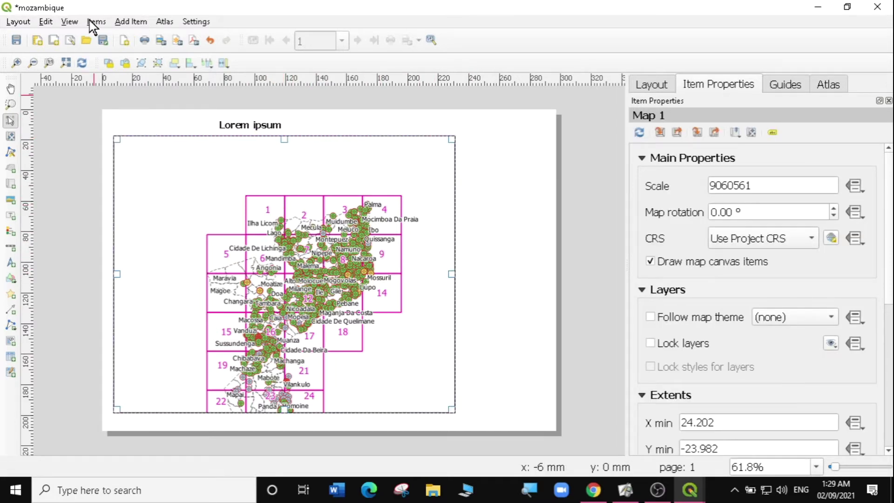
Add a north arrow in the blank upper area beside the map, using the NorthArrow_02 symbol from the arrows group.
{"action": "left_click", "coordinate": [128, 22]}
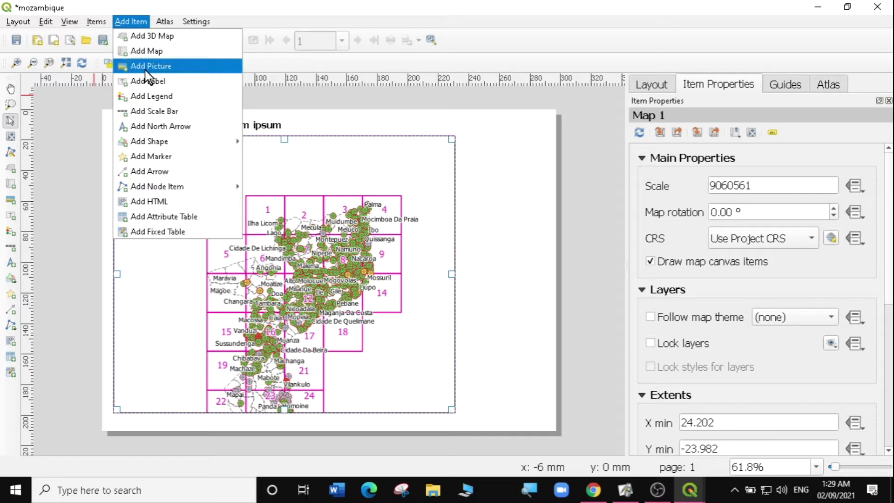
{"action": "left_click", "coordinate": [161, 127]}
{"action": "left_click_drag", "start_coordinate": [500, 181], "coordinate": [504, 146]}
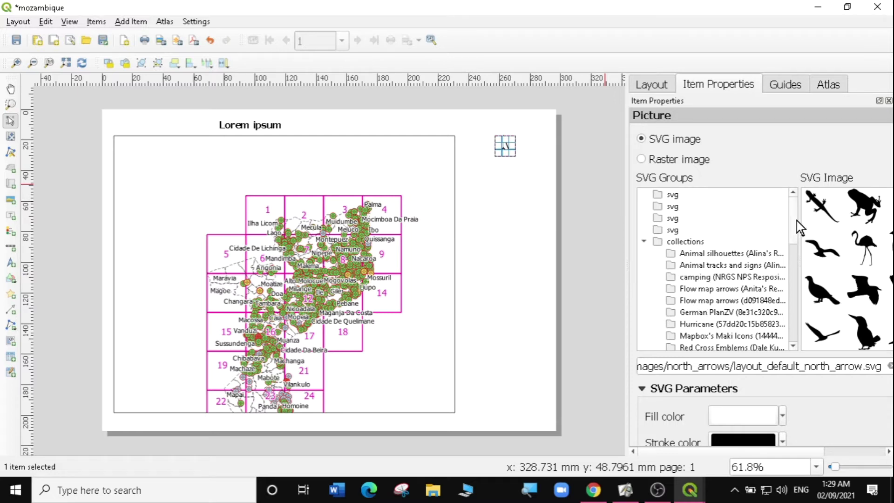
{"action": "scroll", "coordinate": [694, 287], "scroll_direction": "down", "scroll_amount": 4}
{"action": "left_click", "coordinate": [691, 277]}
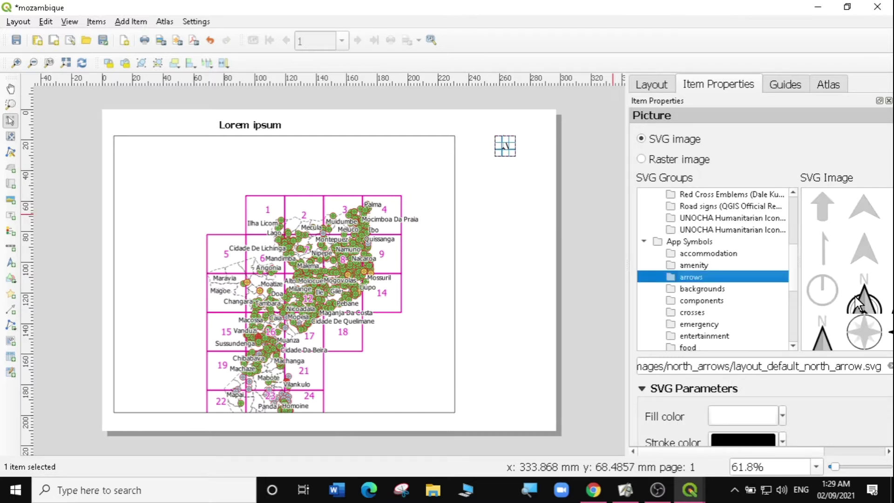
{"action": "left_click", "coordinate": [862, 319]}
{"action": "left_click", "coordinate": [525, 228]}
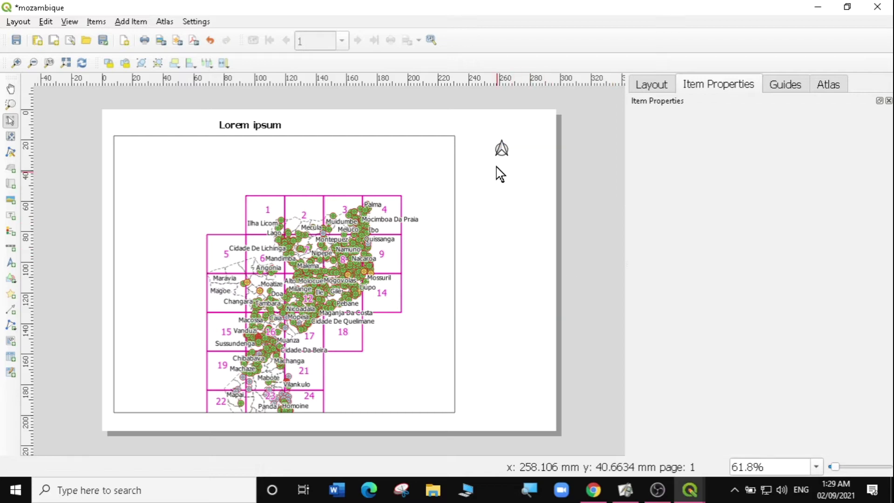
Set the north arrow's fill color to black.
{"action": "left_click", "coordinate": [502, 148]}
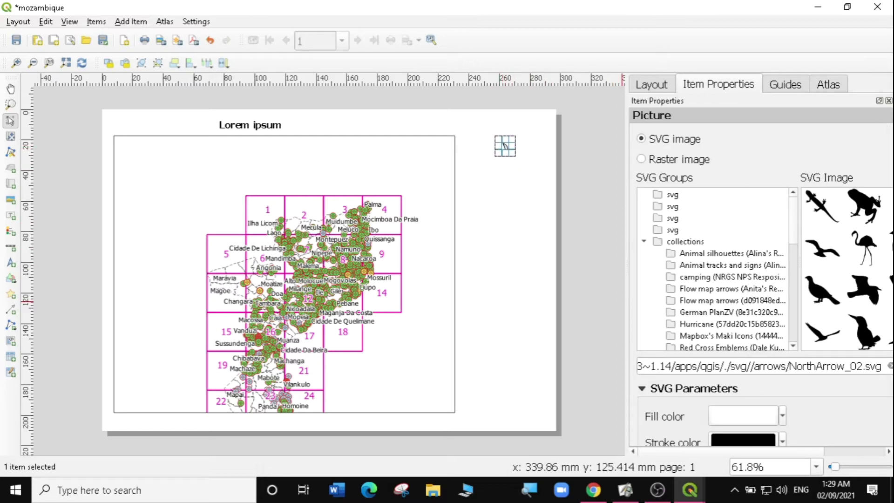
{"action": "left_click", "coordinate": [773, 427]}
{"action": "left_click", "coordinate": [749, 366]}
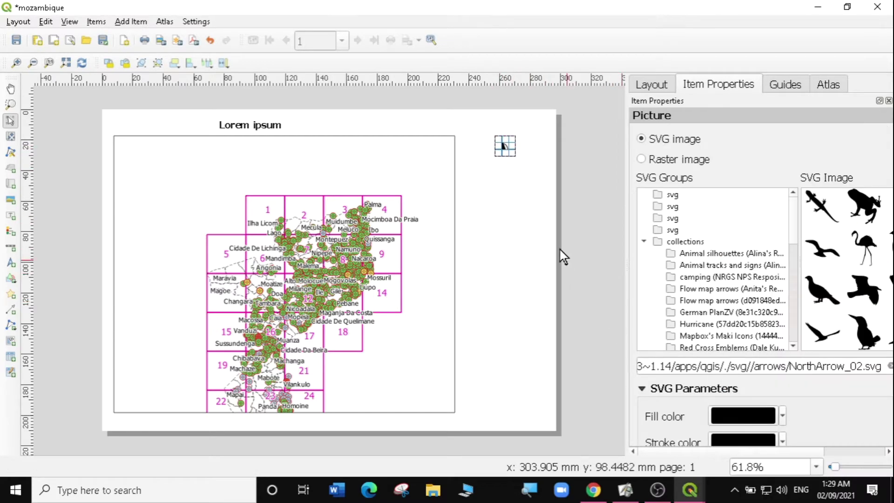
{"action": "left_click", "coordinate": [523, 232]}
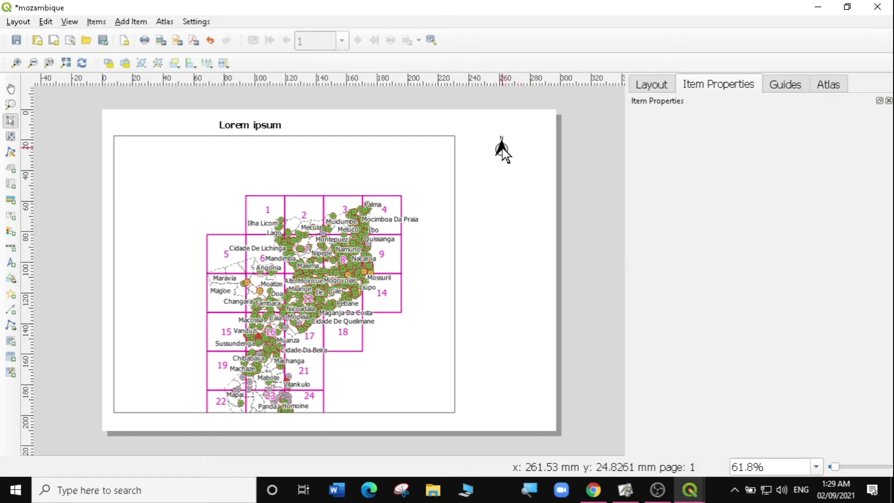
Add a scale bar for Map 1 beneath the north arrow, at about X 246 mm and Y 69 mm.
{"action": "left_click", "coordinate": [129, 22]}
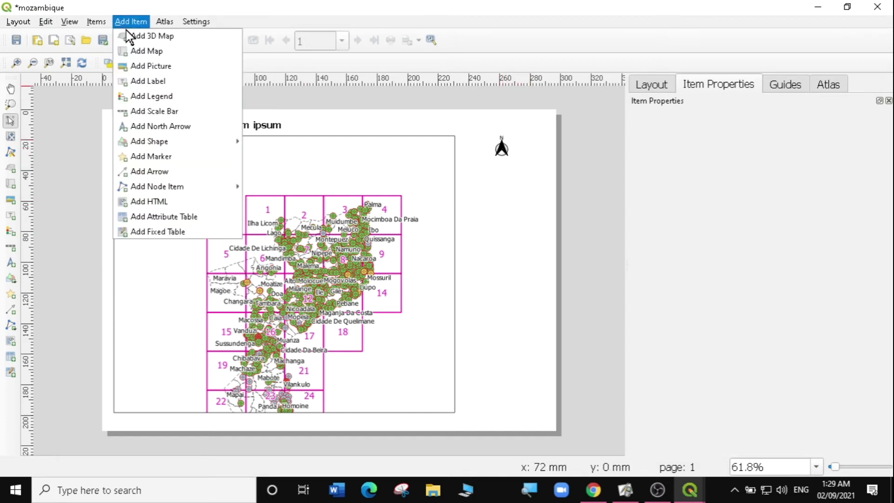
{"action": "left_click", "coordinate": [153, 112]}
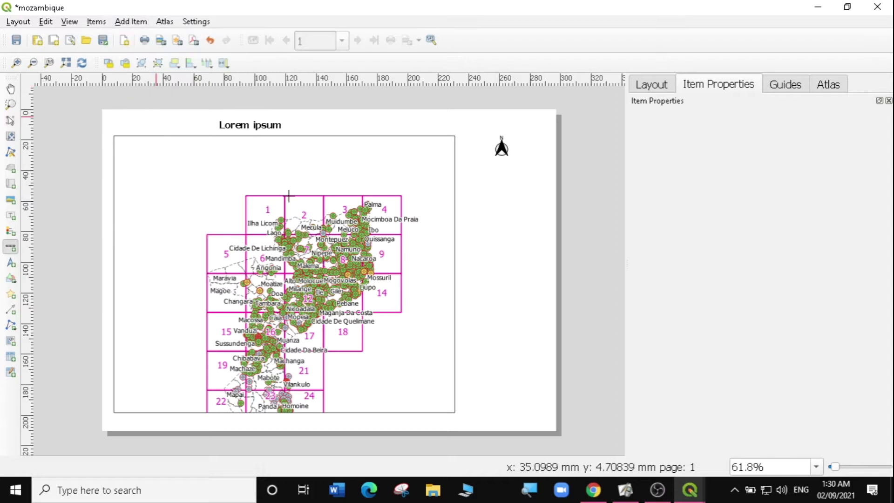
{"action": "left_click", "coordinate": [481, 220]}
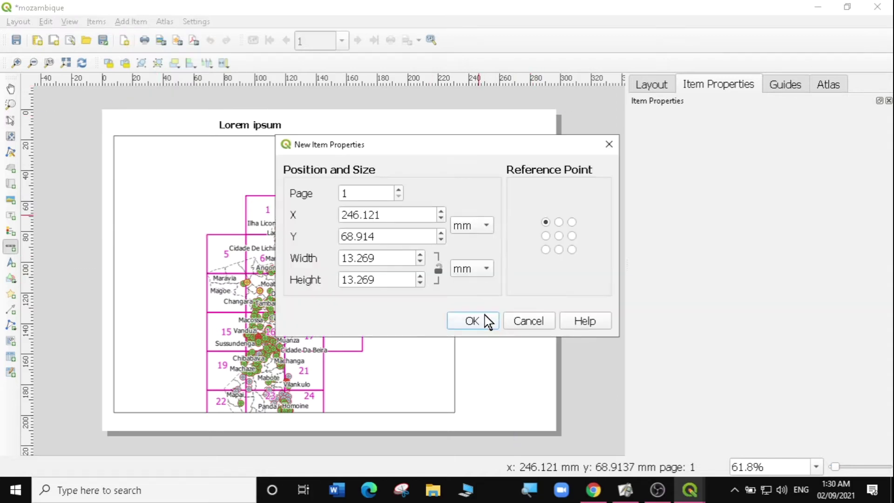
{"action": "left_click", "coordinate": [483, 322]}
{"action": "left_click_drag", "start_coordinate": [508, 225], "coordinate": [507, 225]}
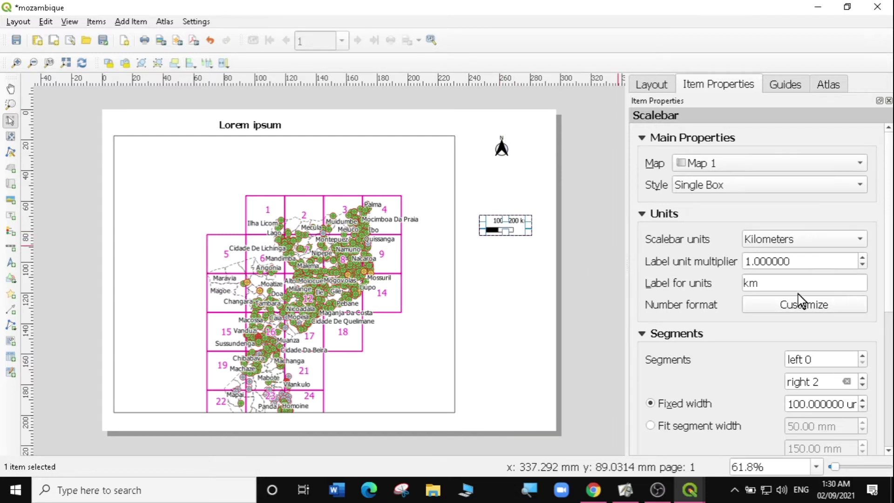
Set the scale bar's right segments to 3 and move it down beside the map's lower edge.
{"action": "left_click", "coordinate": [862, 377]}
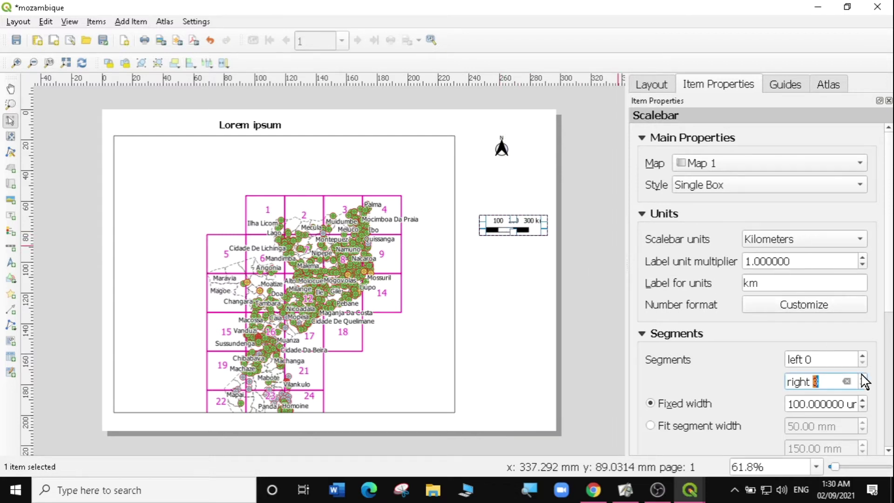
{"action": "left_click", "coordinate": [754, 383]}
{"action": "left_click", "coordinate": [529, 300]}
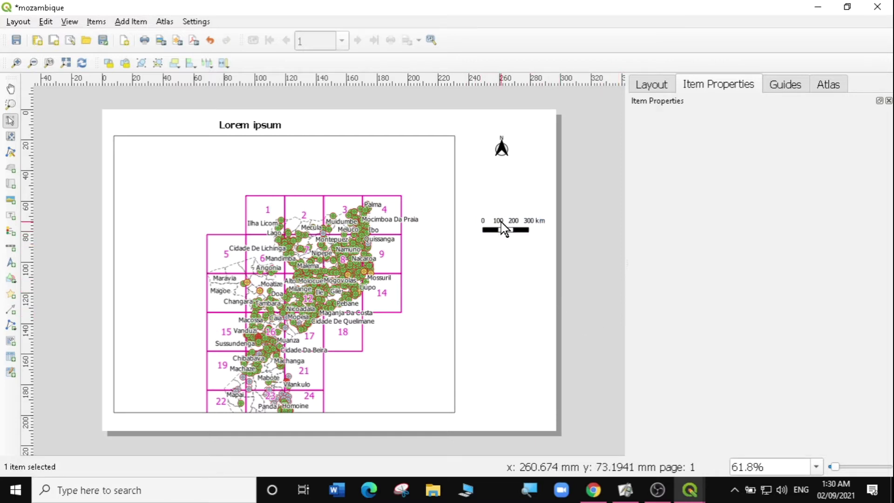
{"action": "left_click", "coordinate": [512, 240]}
{"action": "left_click_drag", "start_coordinate": [510, 231], "coordinate": [502, 409]}
{"action": "left_click", "coordinate": [495, 157]}
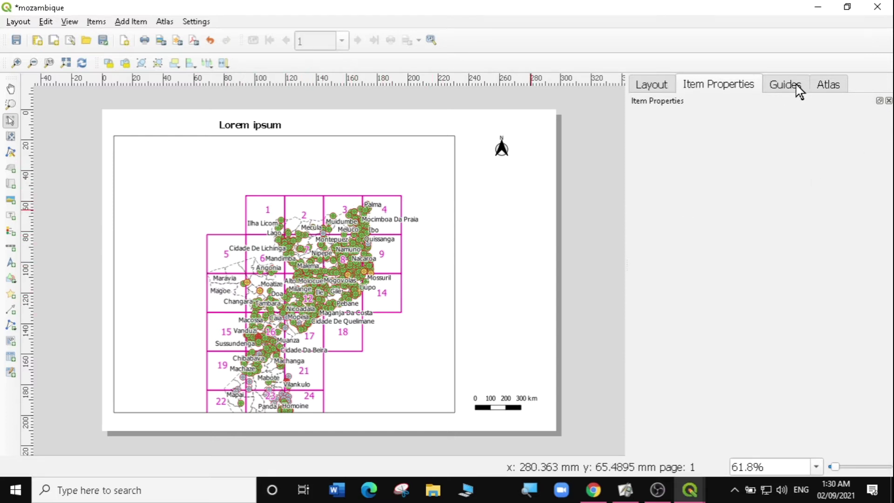
Enable atlas generation for the layout with Map Index Grid as the coverage layer.
{"action": "left_click", "coordinate": [830, 85]}
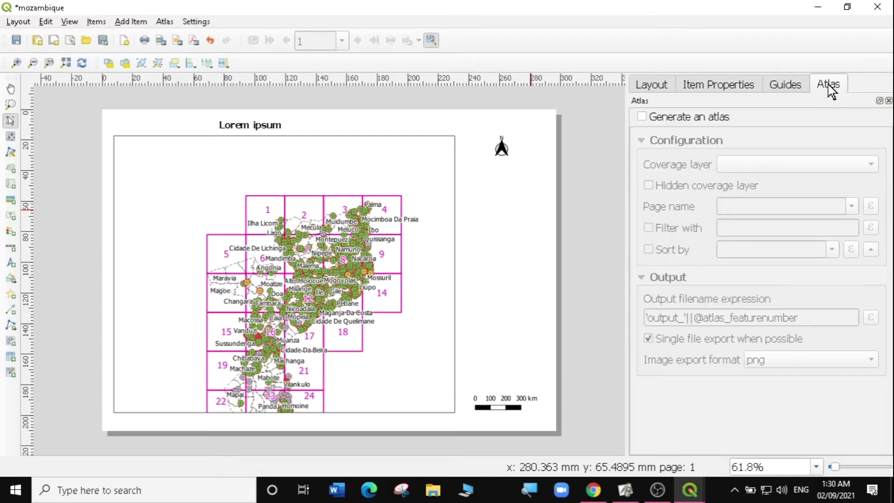
{"action": "left_click", "coordinate": [163, 20]}
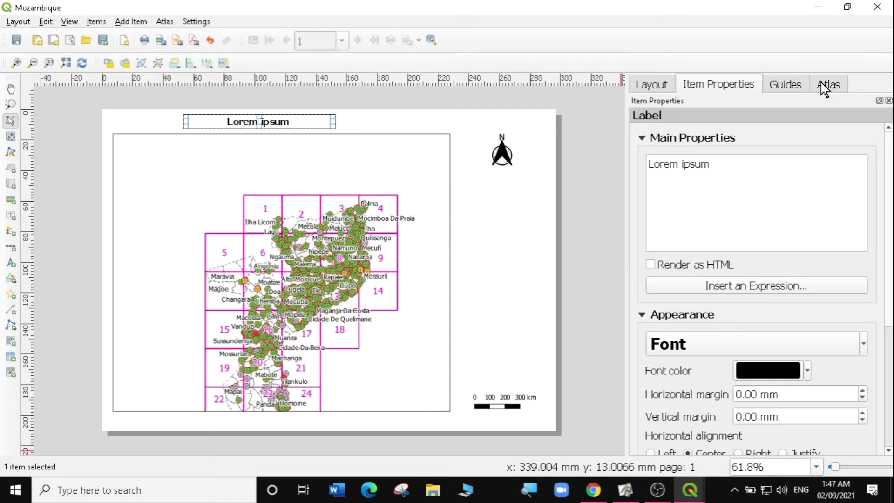
{"action": "left_click", "coordinate": [828, 84]}
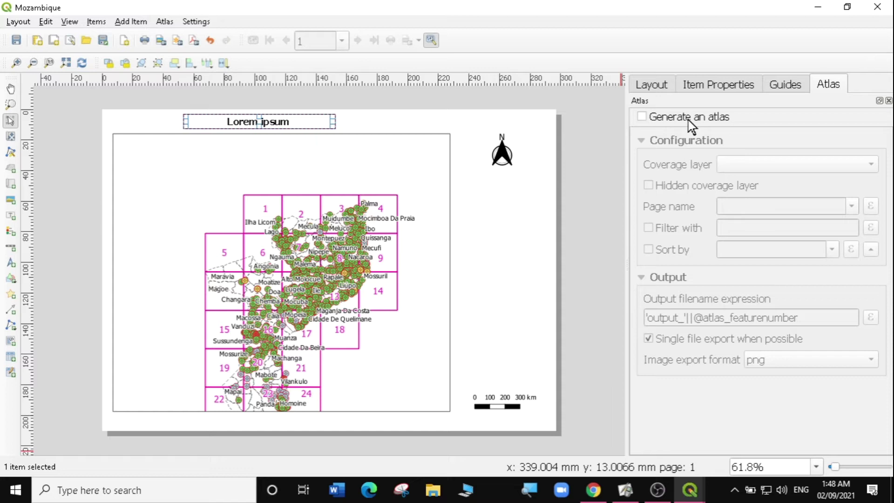
{"action": "left_click", "coordinate": [641, 117]}
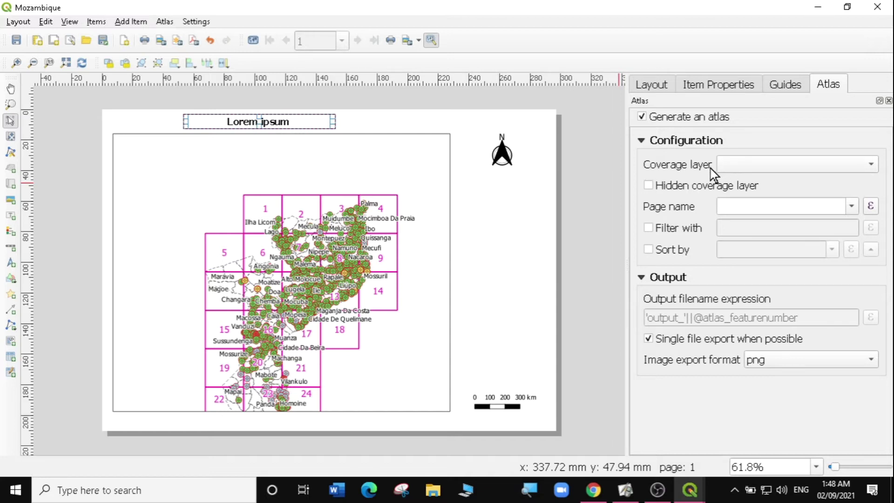
{"action": "left_click", "coordinate": [871, 167]}
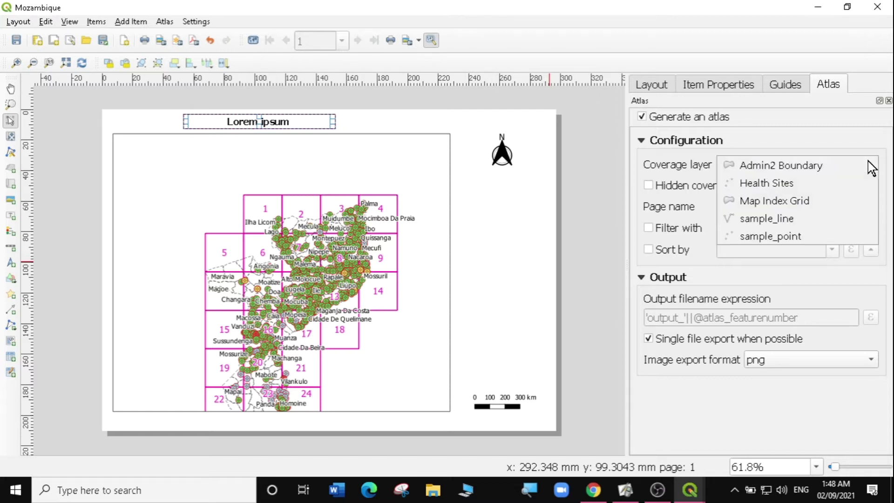
{"action": "left_click", "coordinate": [790, 205]}
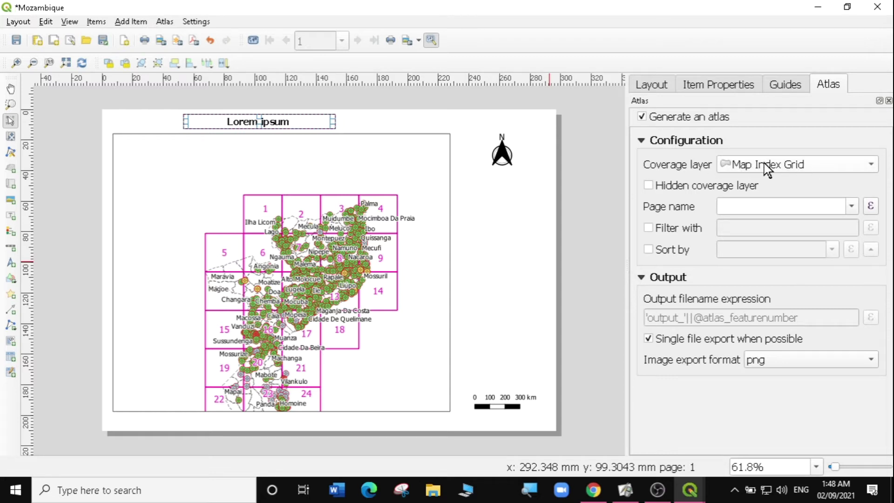
Use PageNumber as the atlas page name and sort the atlas pages by PageNumber.
{"action": "left_click", "coordinate": [649, 185]}
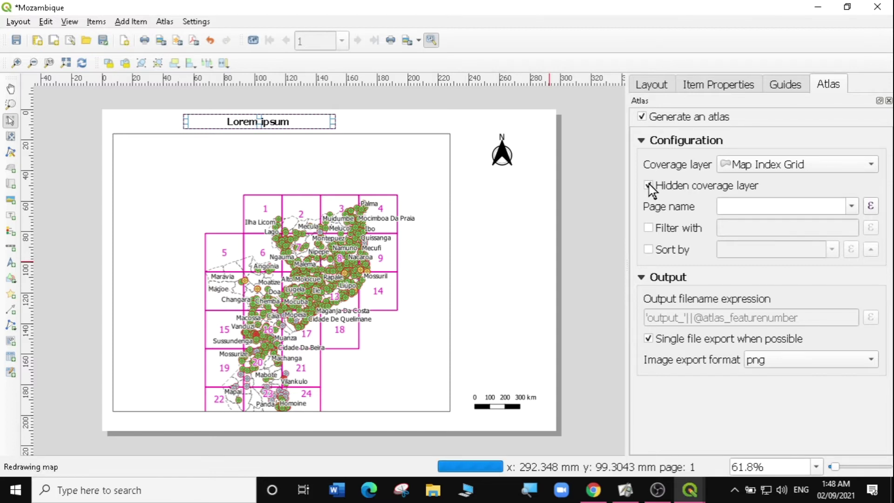
{"action": "left_click", "coordinate": [649, 185]}
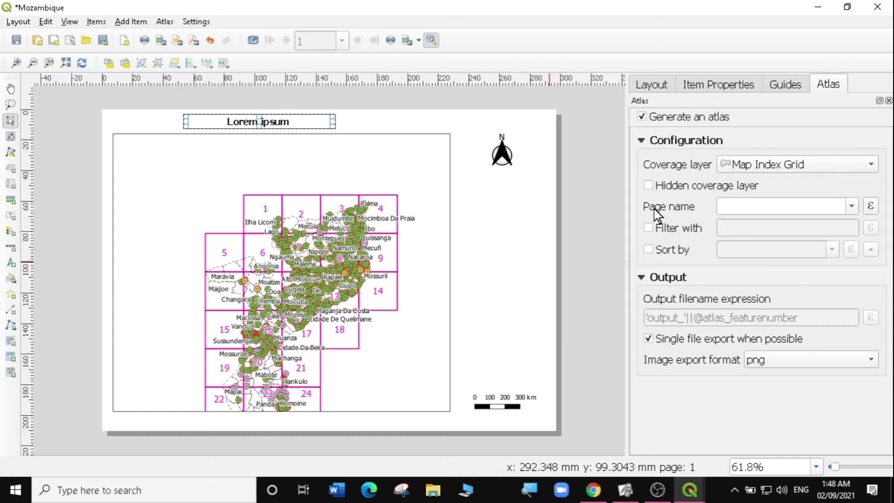
{"action": "left_click", "coordinate": [852, 208]}
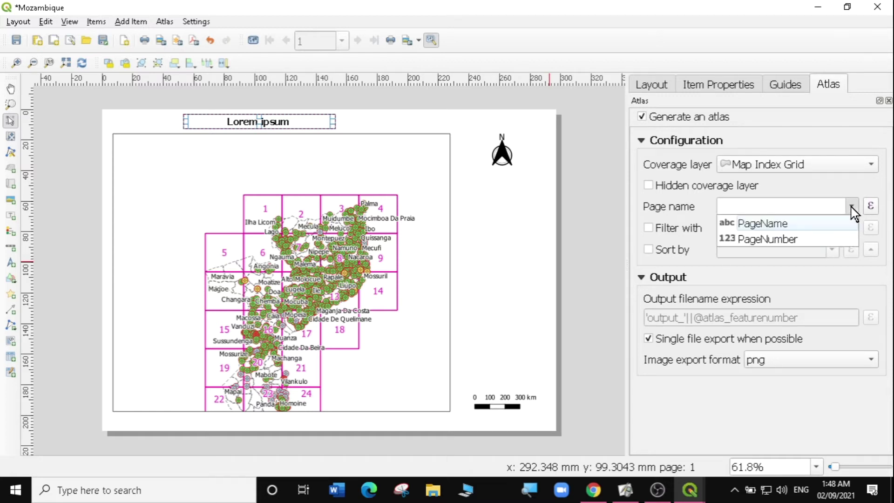
{"action": "left_click", "coordinate": [775, 236]}
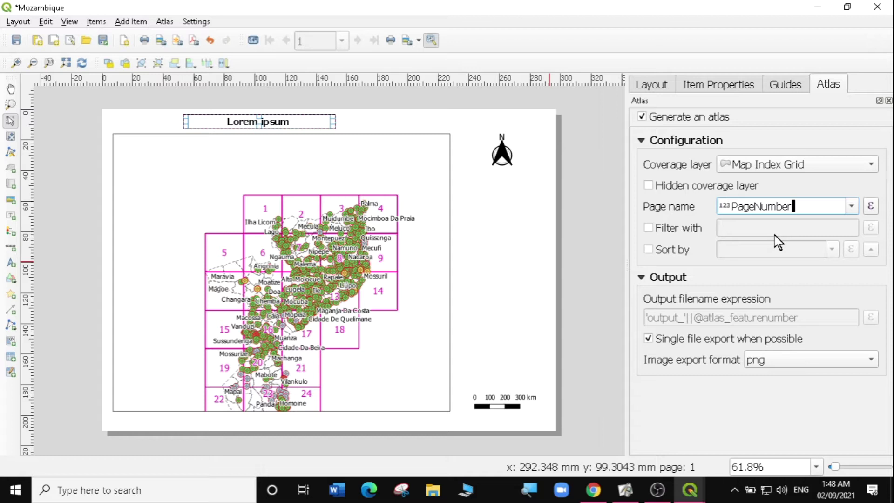
{"action": "left_click", "coordinate": [648, 250]}
{"action": "left_click", "coordinate": [832, 249]}
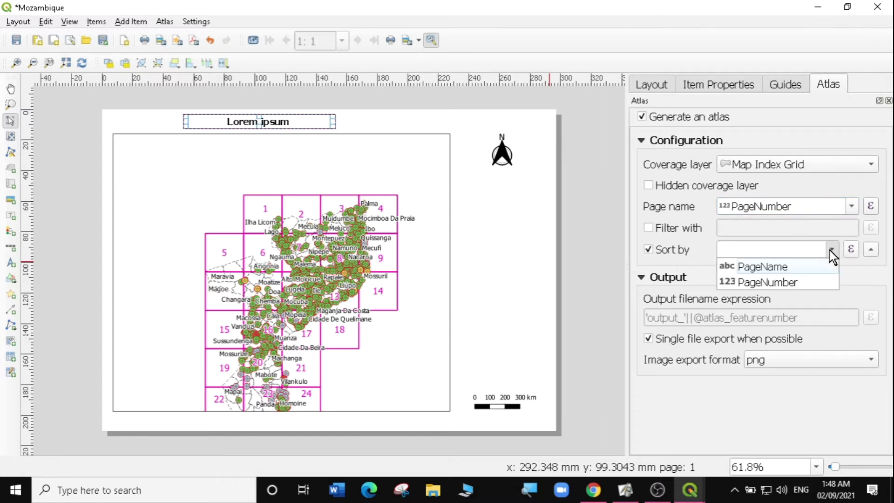
{"action": "left_click", "coordinate": [780, 283]}
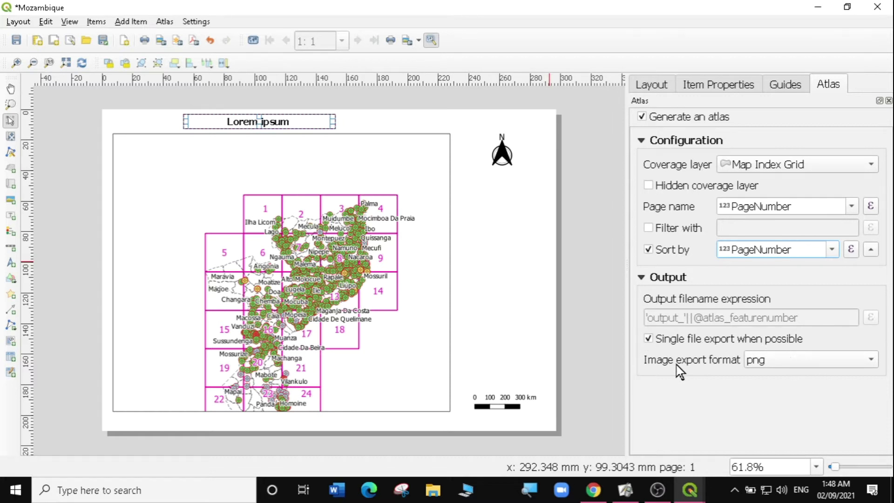
{"action": "left_click", "coordinate": [771, 364]}
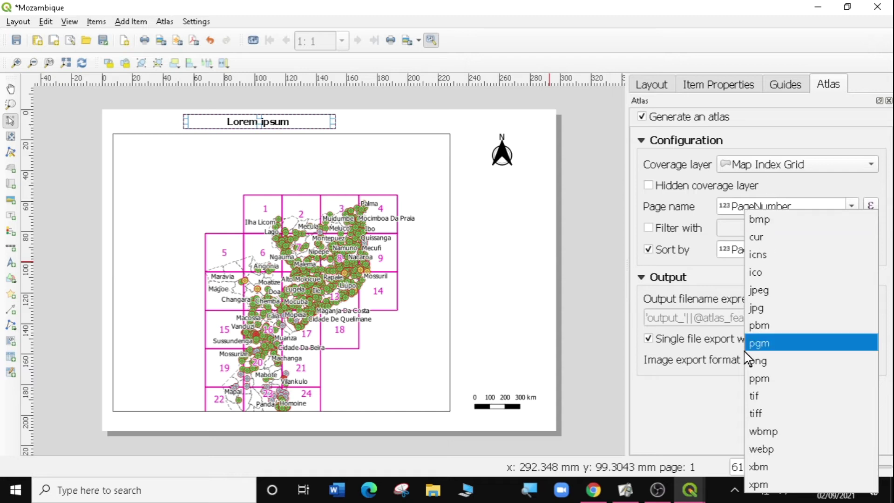
{"action": "left_click", "coordinate": [715, 362]}
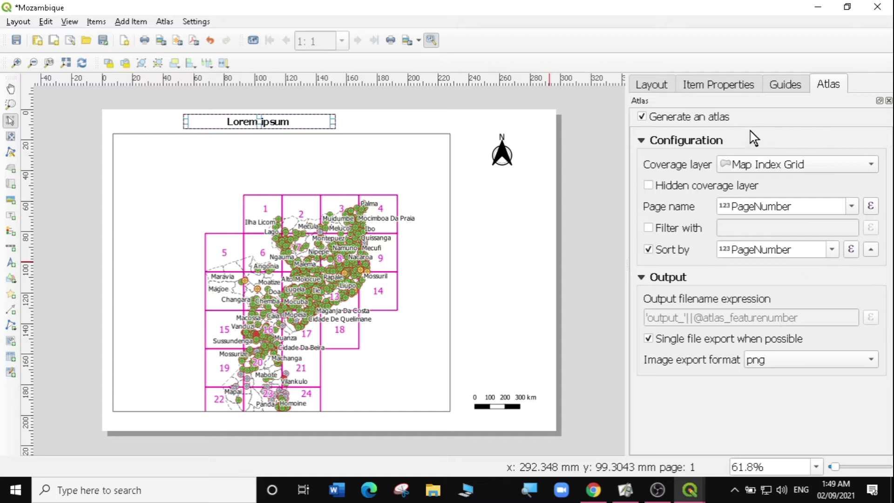
Make Map 1 controlled by the atlas, using the Predefined scale (best fit) option.
{"action": "left_click", "coordinate": [718, 85]}
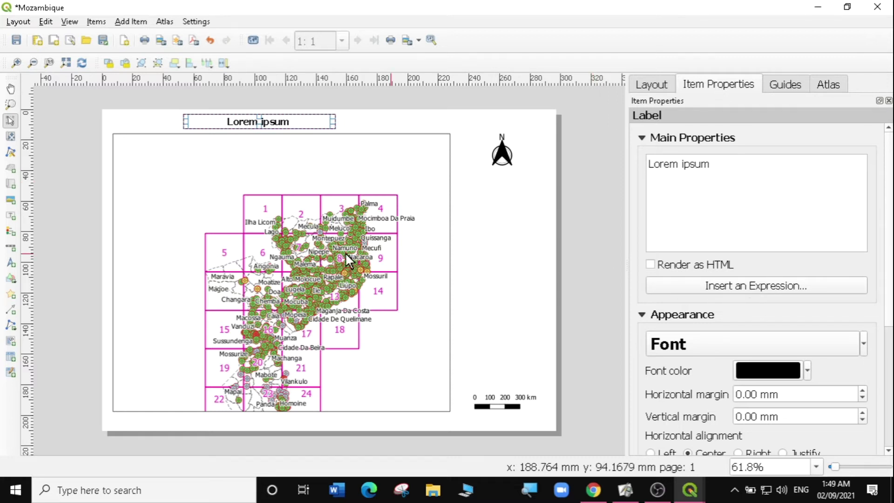
{"action": "left_click", "coordinate": [338, 185]}
{"action": "left_click", "coordinate": [338, 185]}
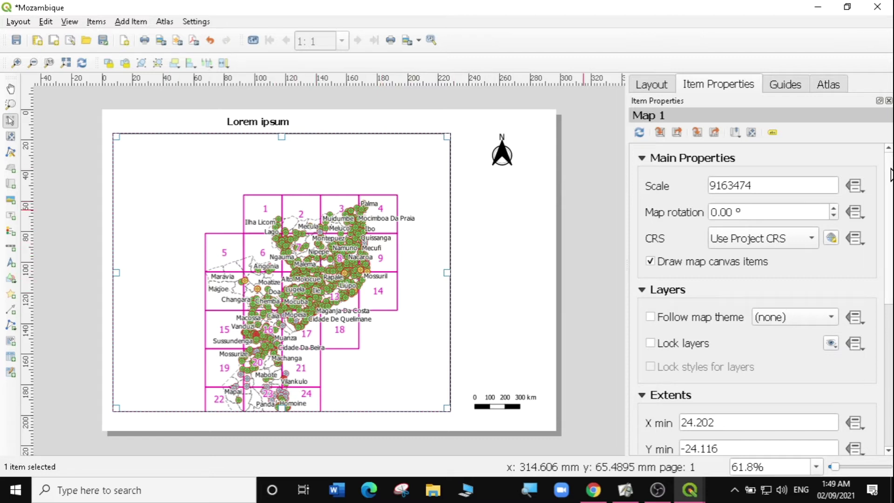
{"action": "scroll", "coordinate": [891, 175], "scroll_direction": "down", "scroll_amount": 8}
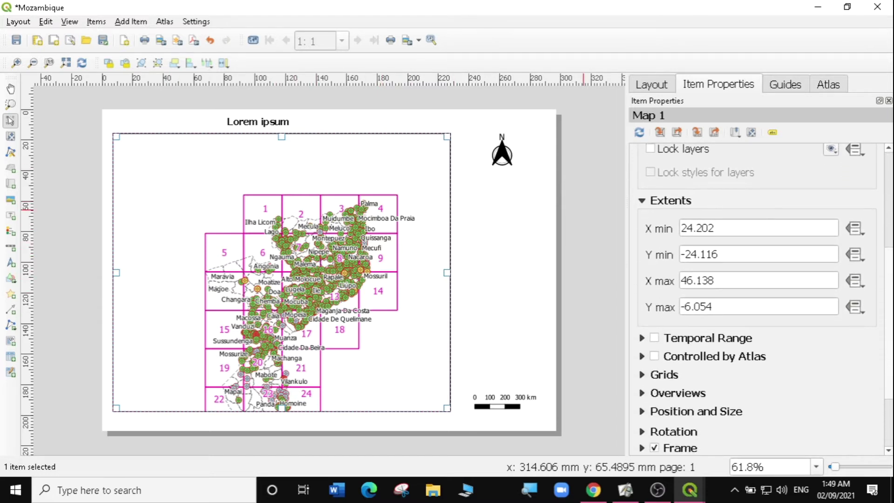
{"action": "scroll", "coordinate": [757, 280], "scroll_direction": "down", "scroll_amount": 3}
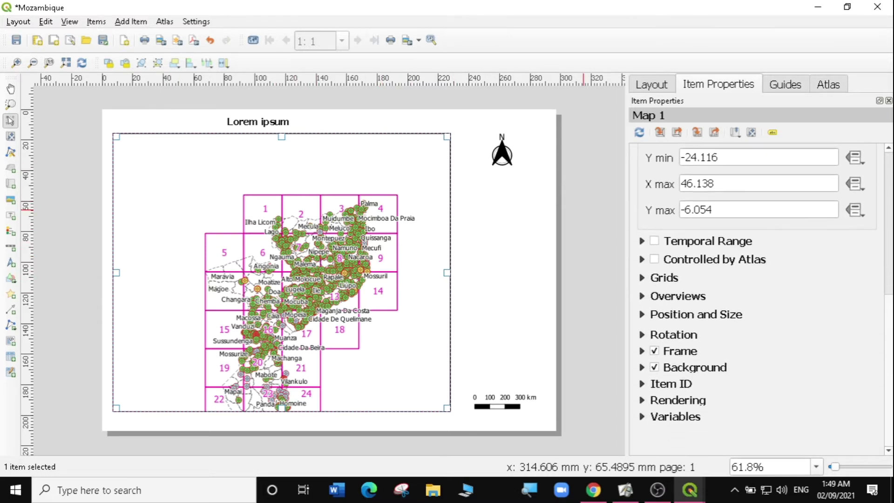
{"action": "left_click", "coordinate": [655, 260]}
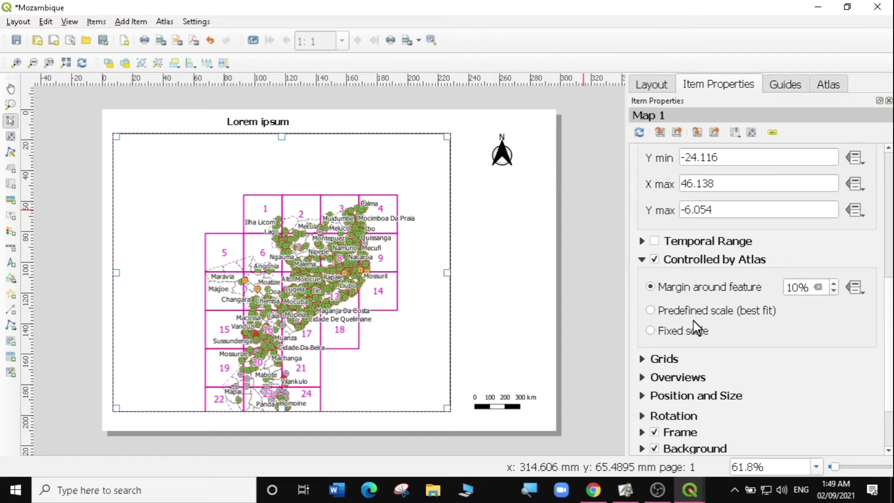
{"action": "left_click", "coordinate": [652, 310]}
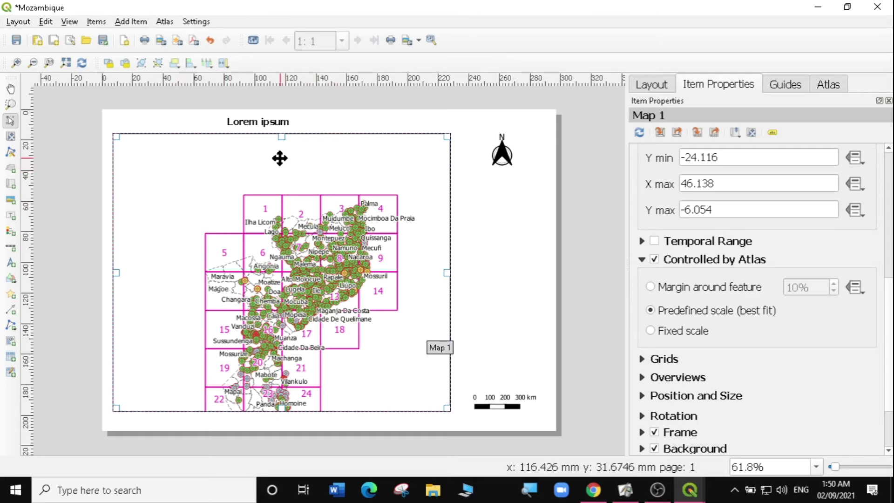
Turn on the atlas preview and go to atlas page 13.
{"action": "left_click", "coordinate": [165, 22]}
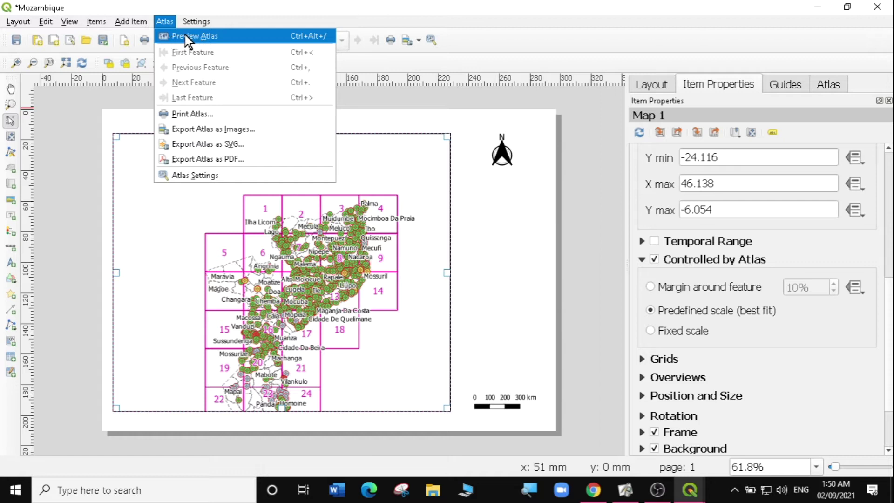
{"action": "left_click", "coordinate": [206, 36]}
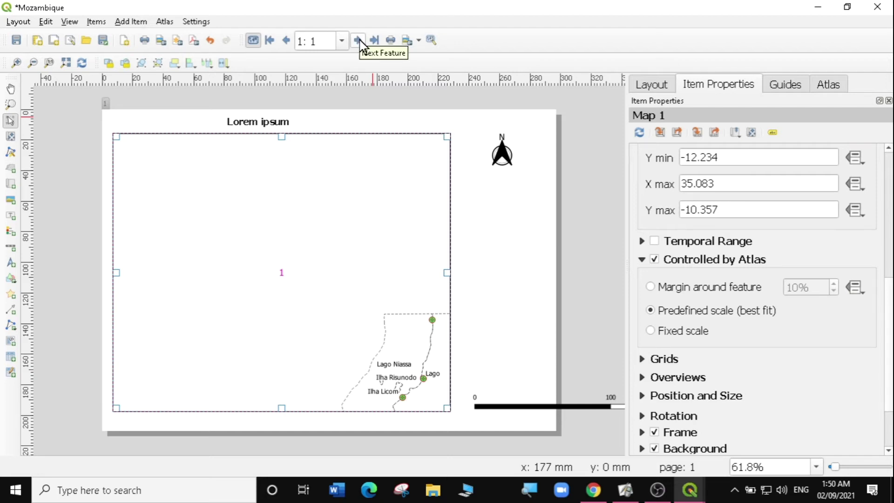
{"action": "left_click", "coordinate": [343, 41]}
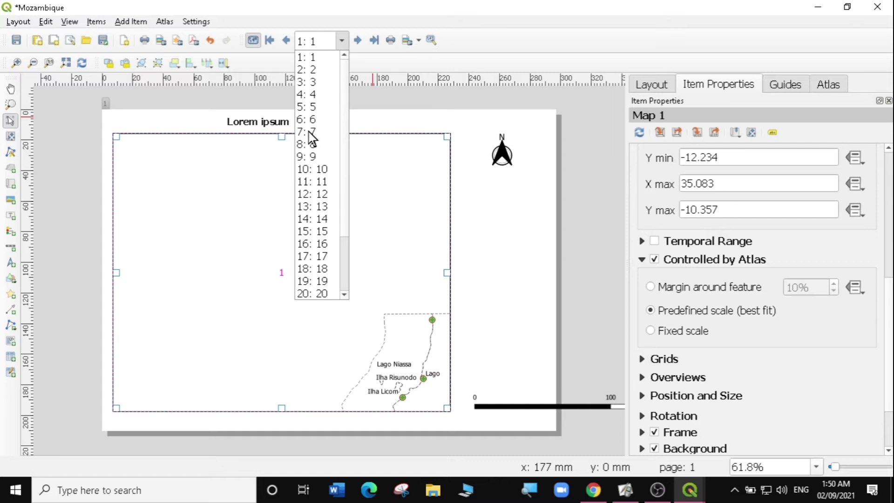
{"action": "left_click", "coordinate": [313, 206]}
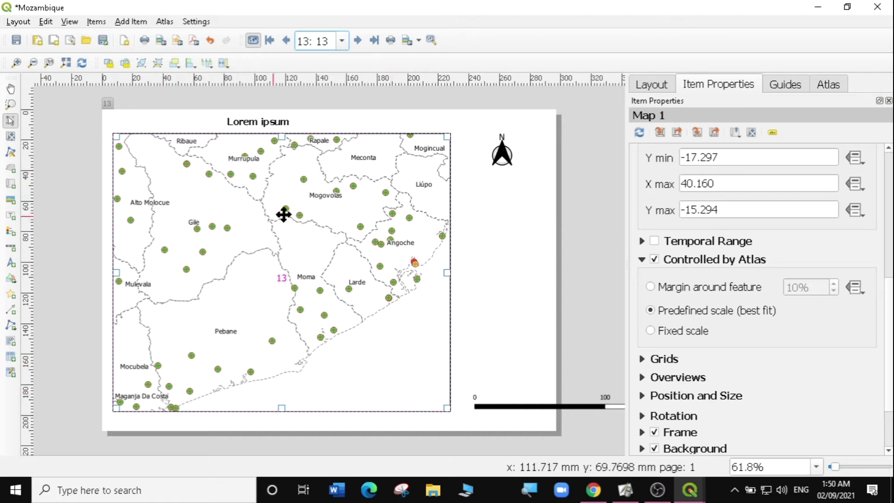
Go to atlas page 7 and step forward through the pages to page 10 to check the map and scale bar.
{"action": "left_click", "coordinate": [342, 41]}
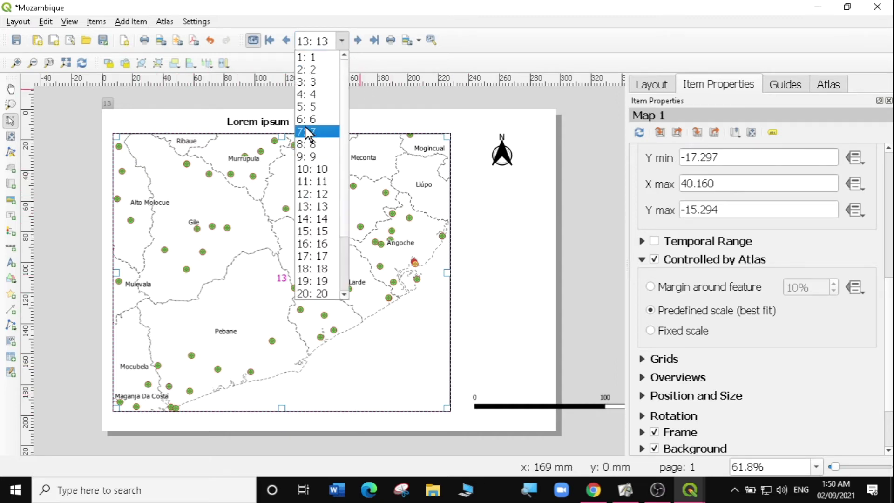
{"action": "left_click", "coordinate": [305, 130]}
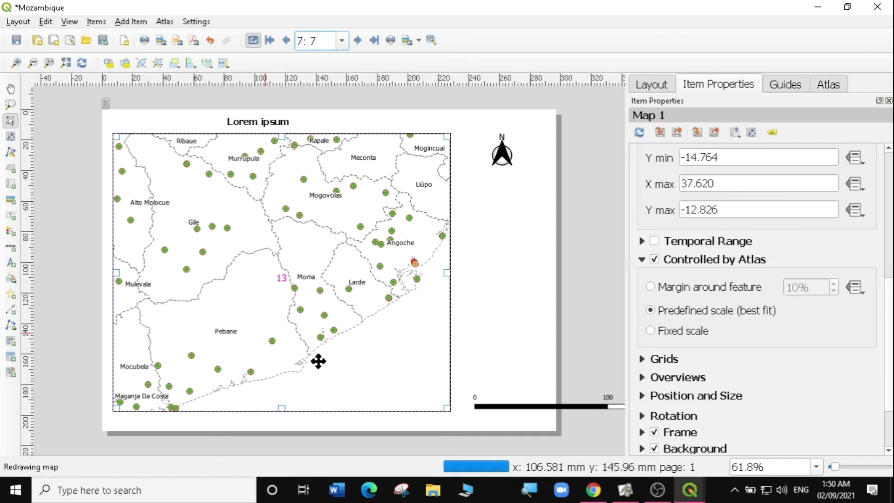
{"action": "left_click", "coordinate": [357, 41]}
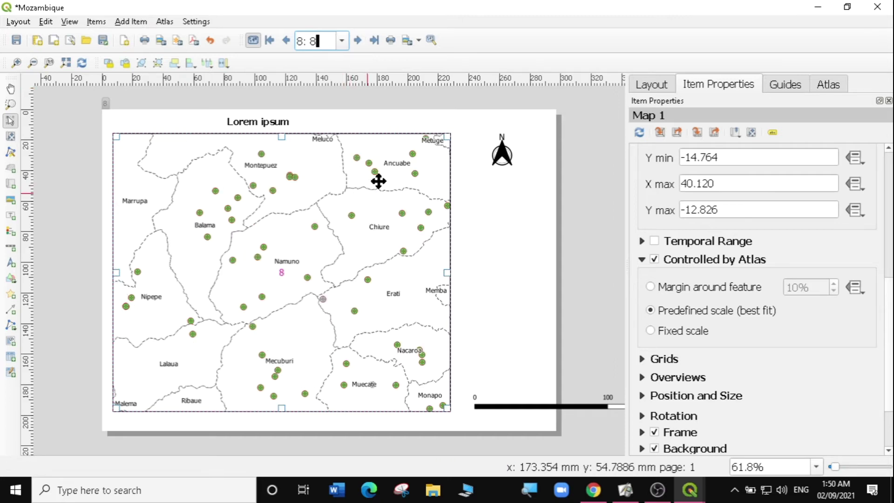
{"action": "left_click", "coordinate": [358, 41]}
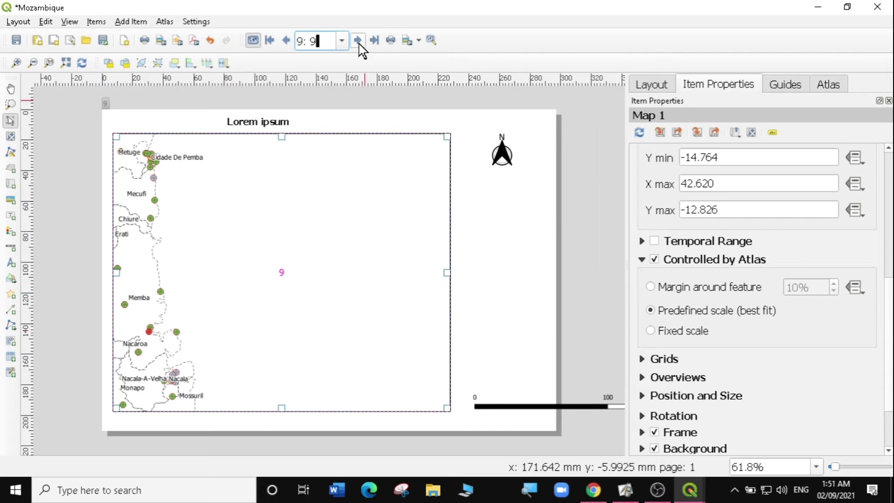
{"action": "left_click", "coordinate": [358, 41]}
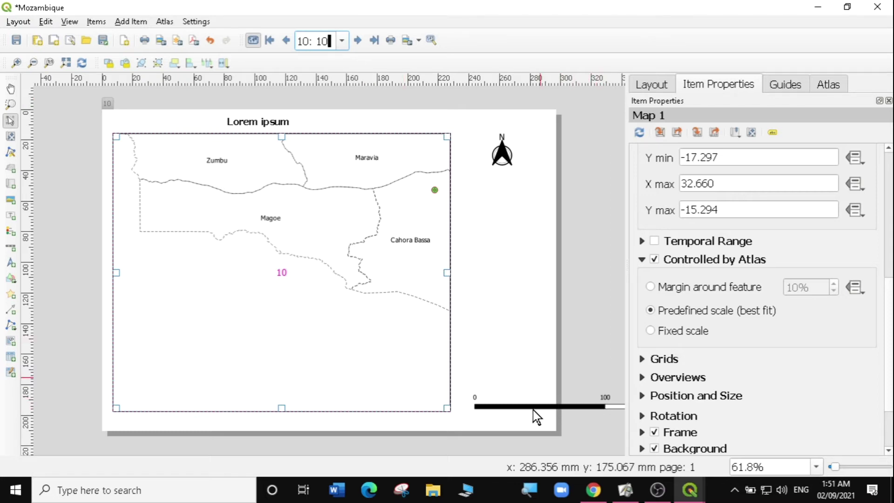
Delete the oversized scale bar that runs off the layout page.
{"action": "left_click", "coordinate": [593, 410]}
{"action": "left_click_drag", "start_coordinate": [576, 405], "coordinate": [470, 363]}
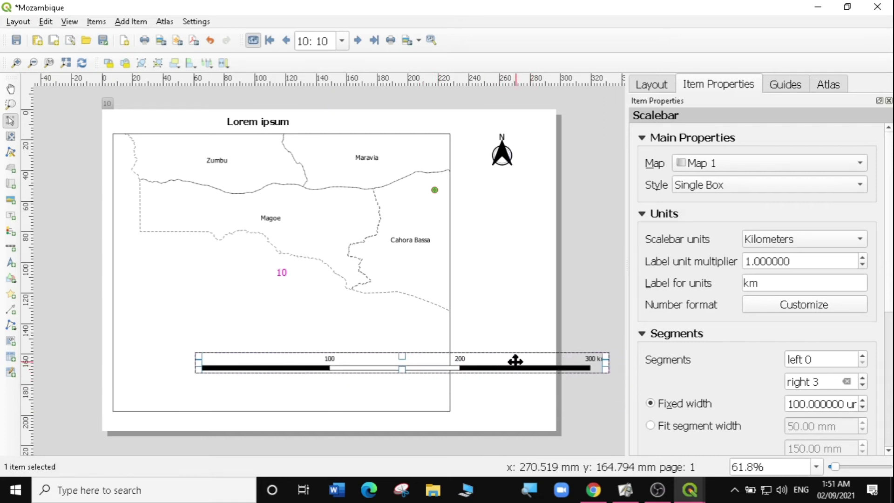
{"action": "key", "text": "Delete"}
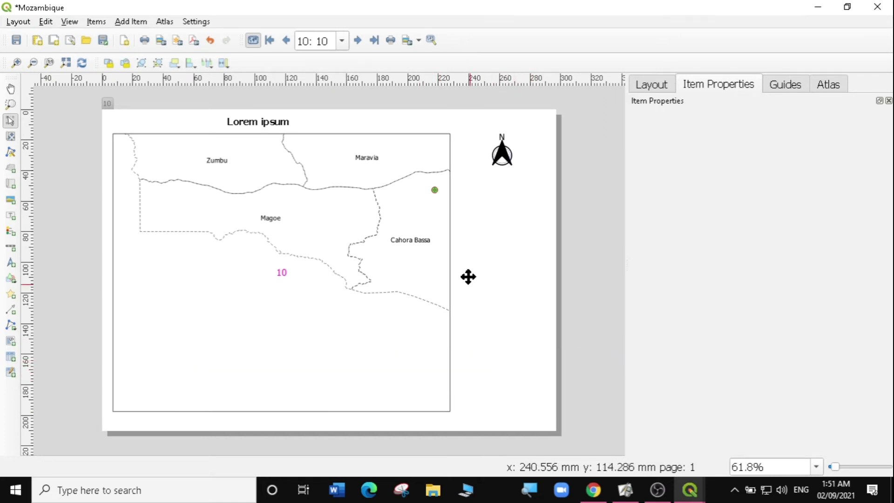
{"action": "left_click", "coordinate": [277, 224]}
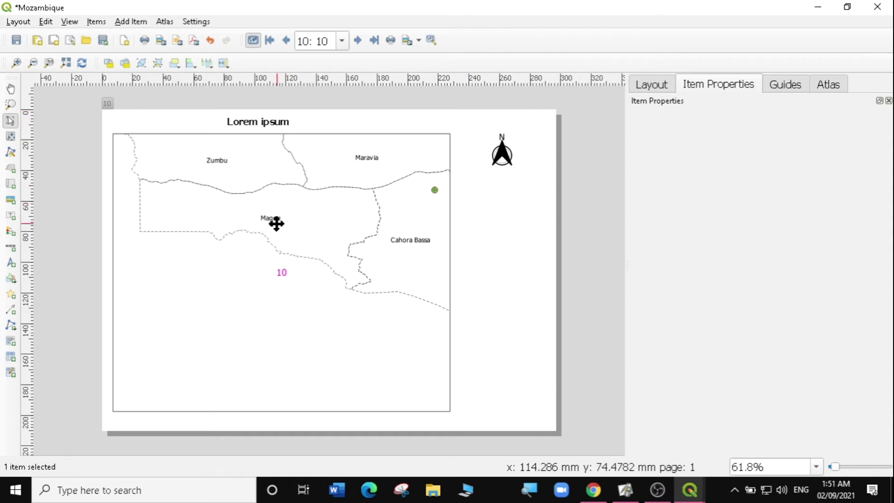
{"action": "left_click", "coordinate": [487, 308]}
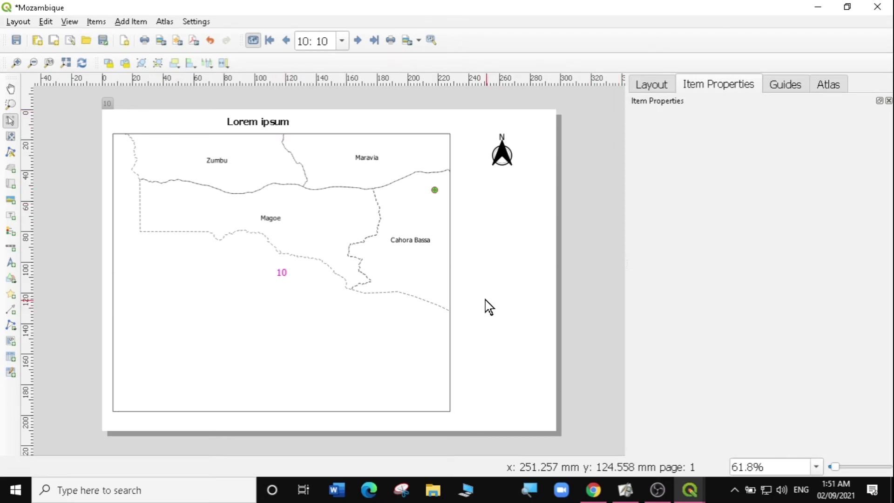
Add a new scale bar for Map 1 in the empty area beside the map's lower corner, under the north arrow.
{"action": "left_click", "coordinate": [131, 21]}
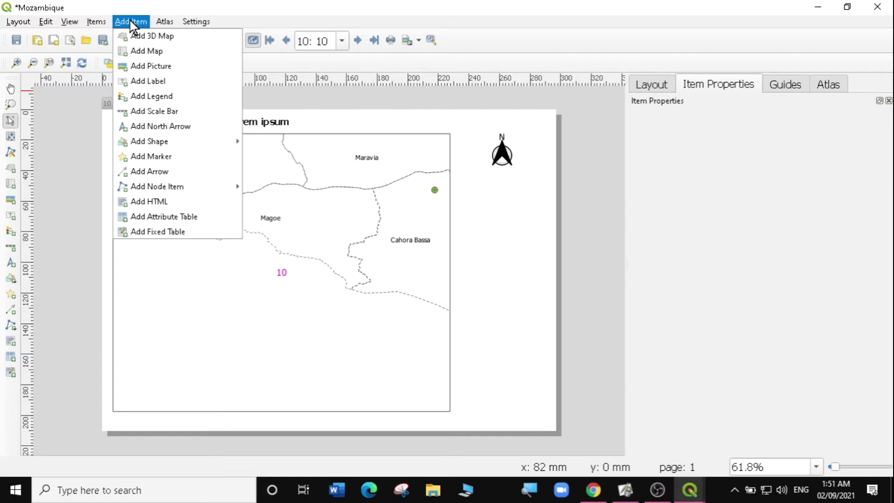
{"action": "left_click", "coordinate": [170, 112]}
{"action": "left_click_drag", "start_coordinate": [461, 389], "coordinate": [536, 411]}
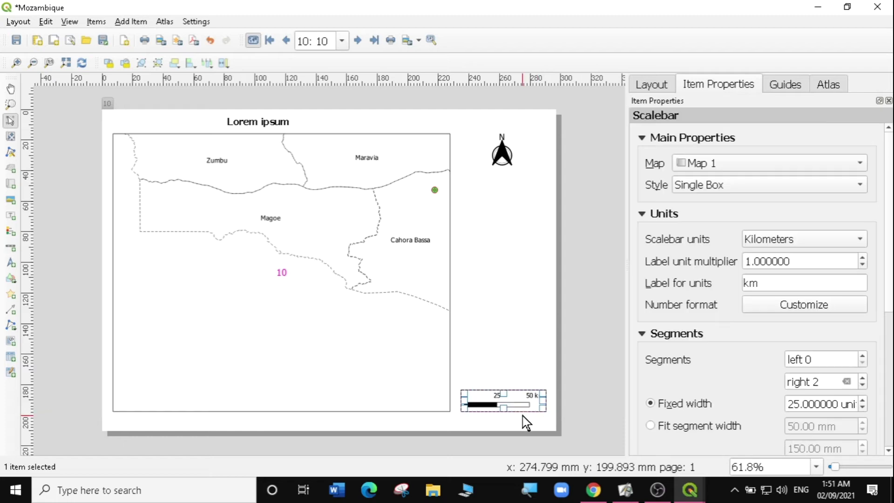
{"action": "left_click_drag", "start_coordinate": [500, 400], "coordinate": [497, 390]}
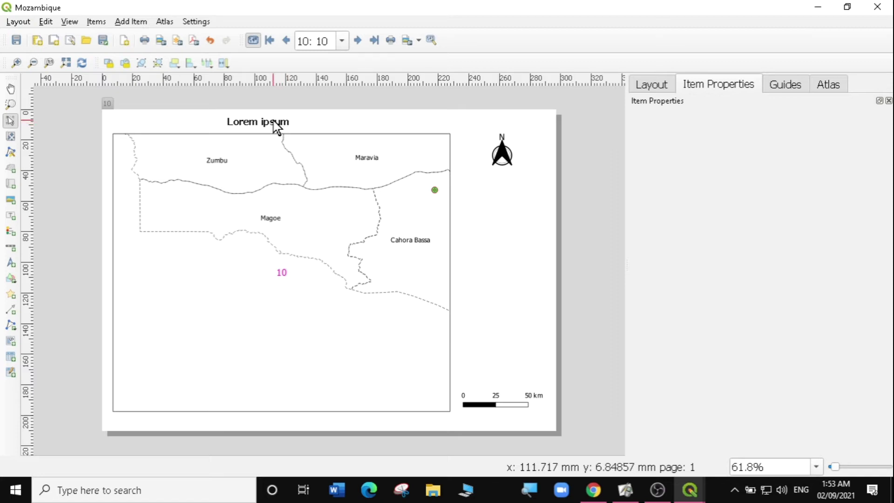
Replace the title label's Lorem ipsum text with "Map Grid Index :".
{"action": "left_click", "coordinate": [254, 126]}
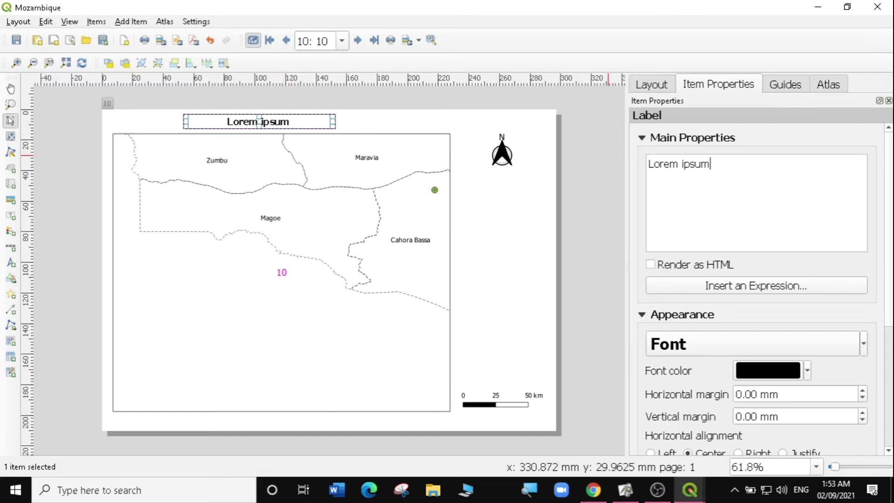
{"action": "left_click", "coordinate": [728, 160]}
{"action": "key", "text": "BackSpace"}
{"action": "key", "text": "BackSpace"}
{"action": "key", "text": "BackSpace"}
{"action": "key", "text": "BackSpace"}
{"action": "key", "text": "BackSpace"}
{"action": "key", "text": "BackSpace"}
{"action": "key", "text": "BackSpace"}
{"action": "key", "text": "BackSpace"}
{"action": "key", "text": "BackSpace"}
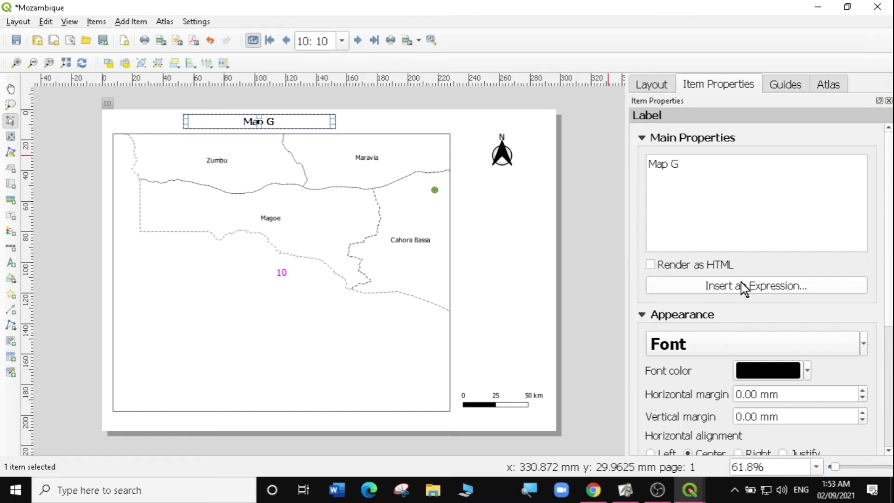
{"action": "type", "text": "d Index"}
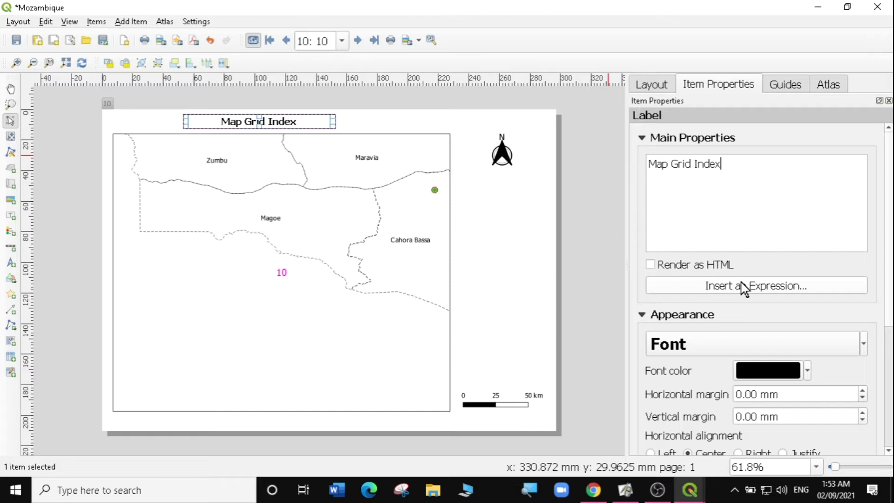
{"action": "type", "text": ":P"}
{"action": "key", "text": "BackSpace"}
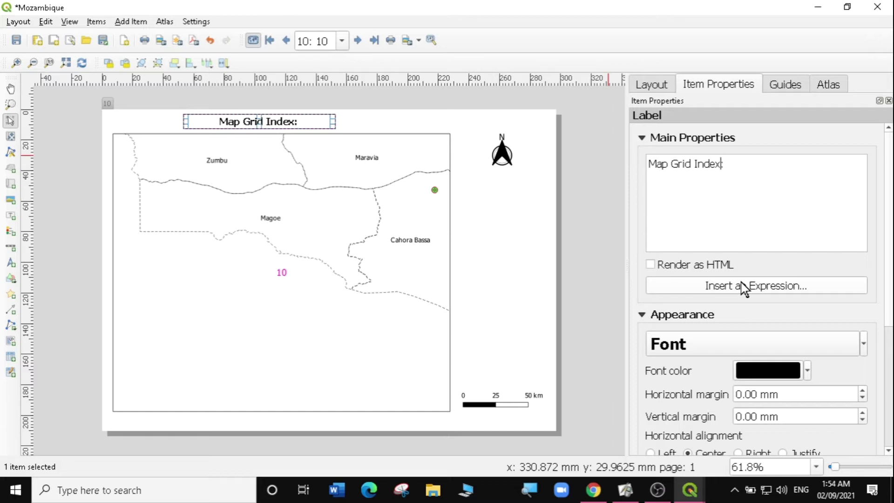
{"action": "key", "text": "Left"}
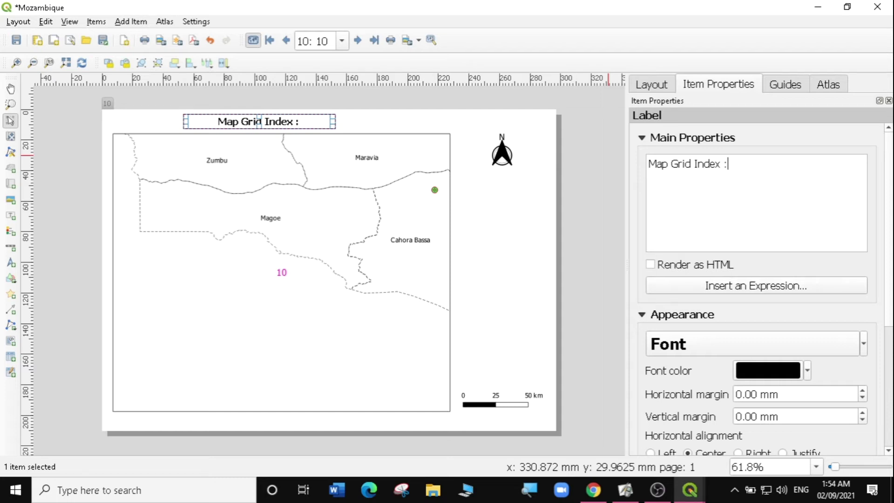
Insert the PageNumber field as an expression after the title text, giving Map Grid Index : [% "PageNumber" %].
{"action": "left_click", "coordinate": [748, 280]}
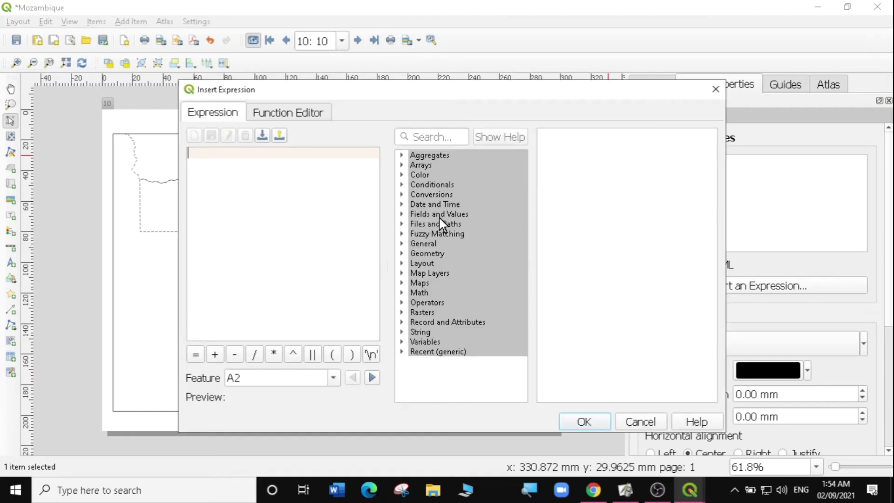
{"action": "left_click", "coordinate": [403, 214]}
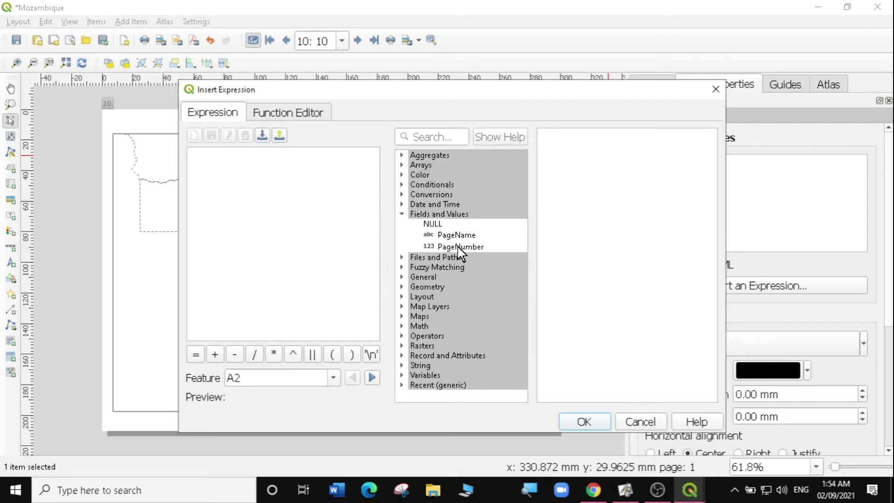
{"action": "double_click", "coordinate": [457, 247]}
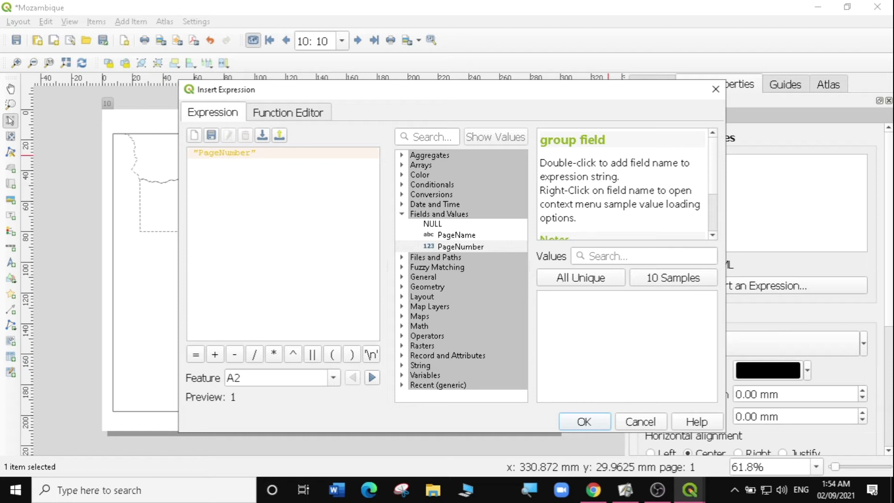
{"action": "left_click", "coordinate": [585, 422]}
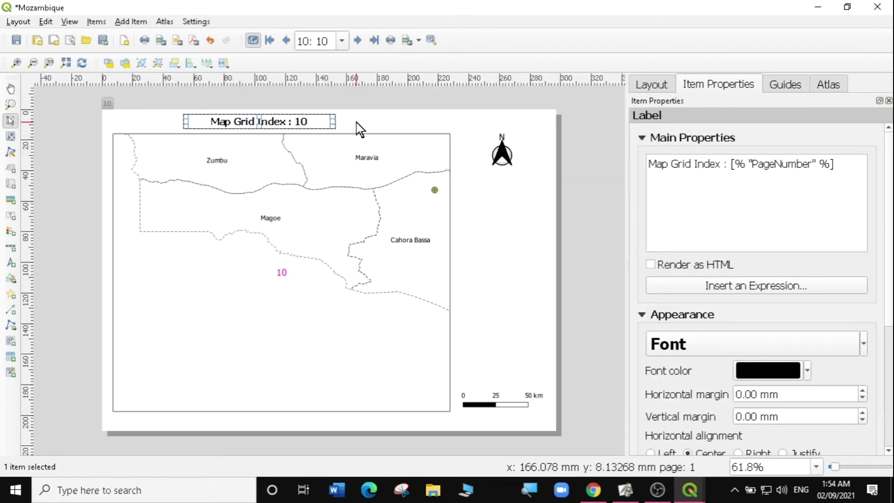
{"action": "left_click", "coordinate": [246, 132]}
{"action": "left_click", "coordinate": [241, 129]}
{"action": "left_click", "coordinate": [386, 123]}
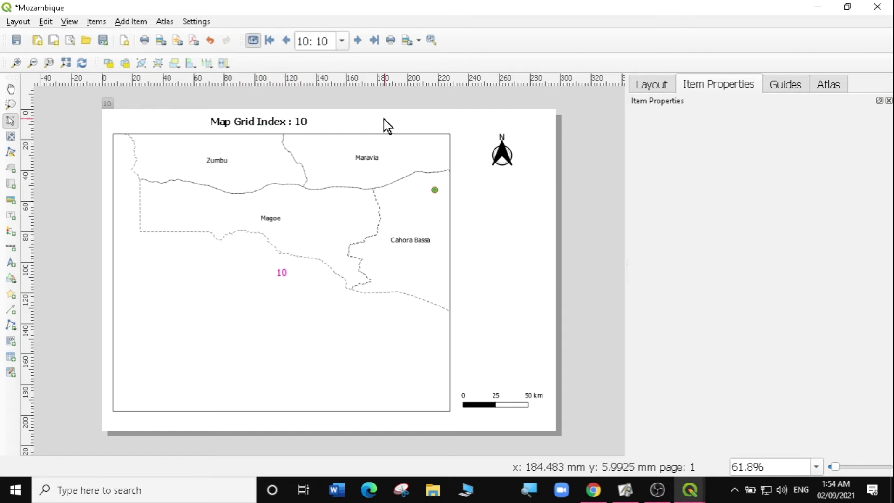
Step forward through the atlas pages from 11 to 16 to check the title number on each page.
{"action": "left_click", "coordinate": [358, 41]}
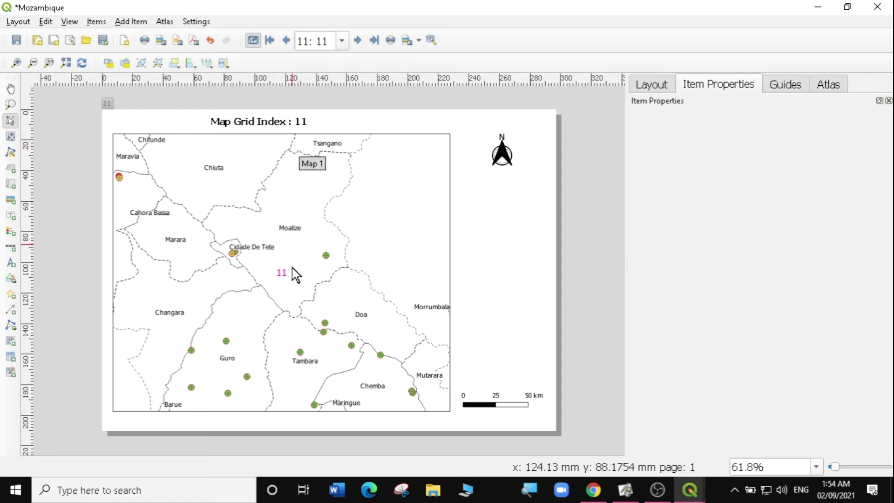
{"action": "left_click", "coordinate": [358, 41]}
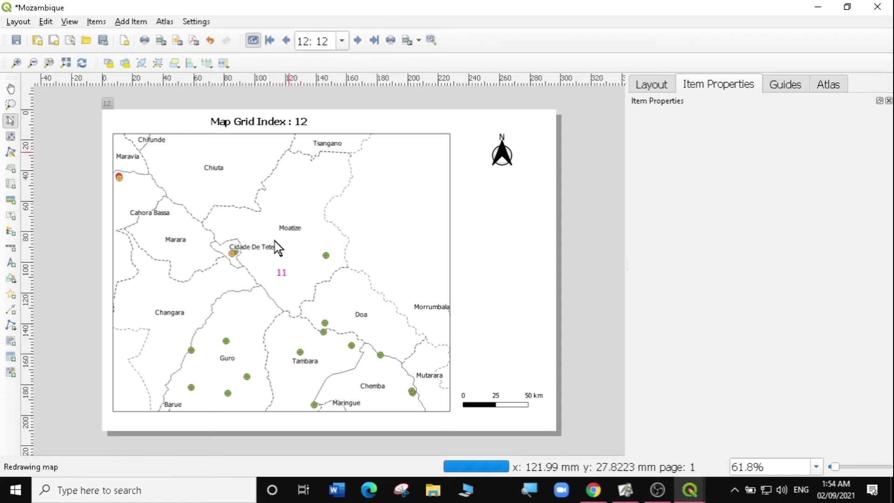
{"action": "left_click", "coordinate": [359, 41]}
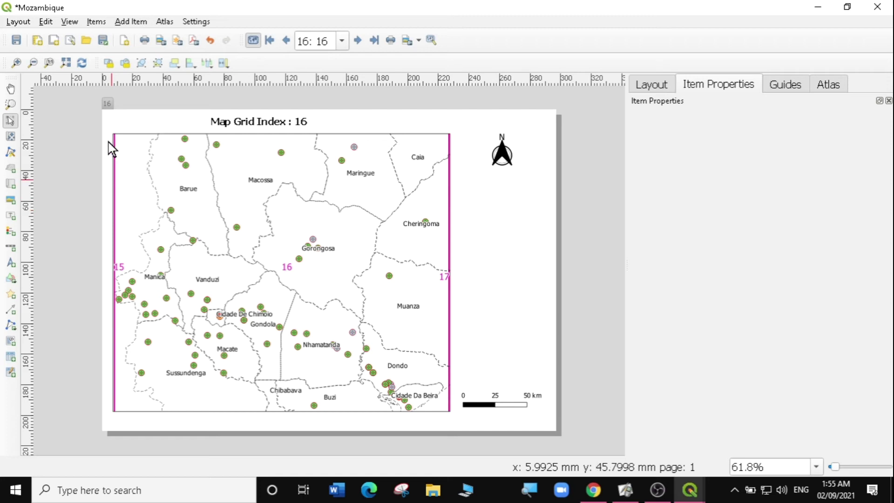
Hide the coverage layer in the atlas settings and step back through the pages to page 10.
{"action": "left_click", "coordinate": [826, 86]}
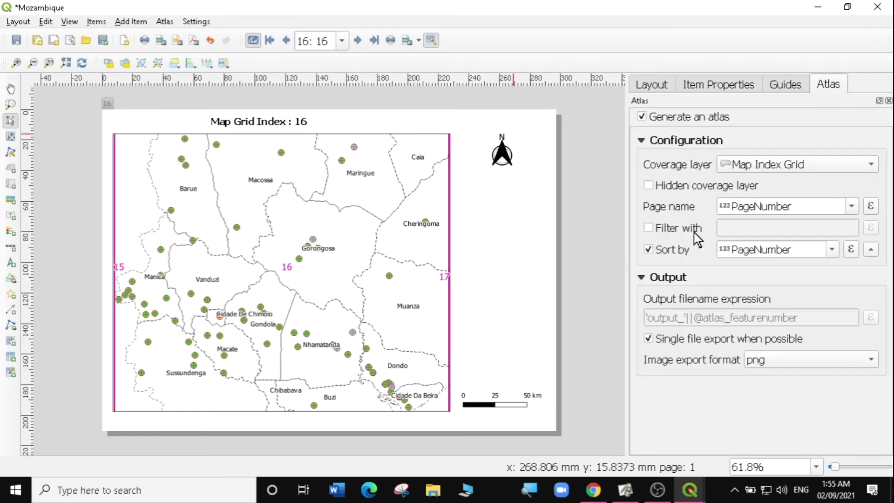
{"action": "left_click", "coordinate": [647, 185]}
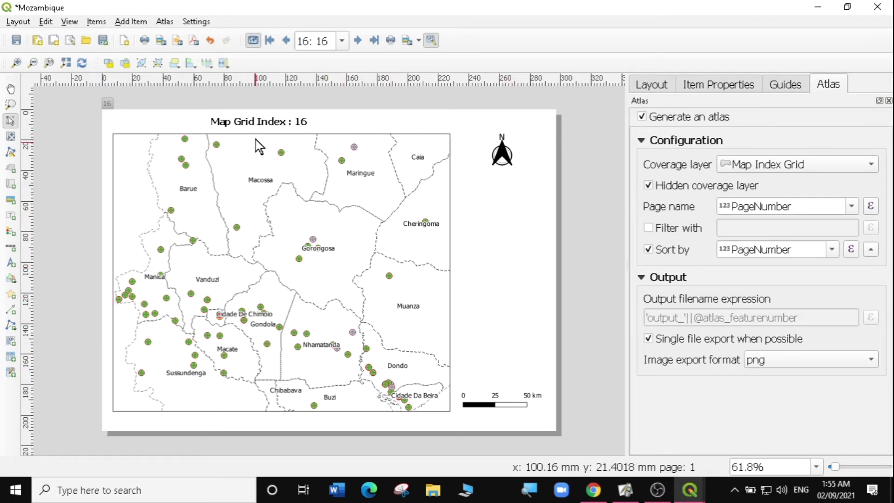
{"action": "left_click", "coordinate": [286, 41]}
{"action": "left_click", "coordinate": [286, 41]}
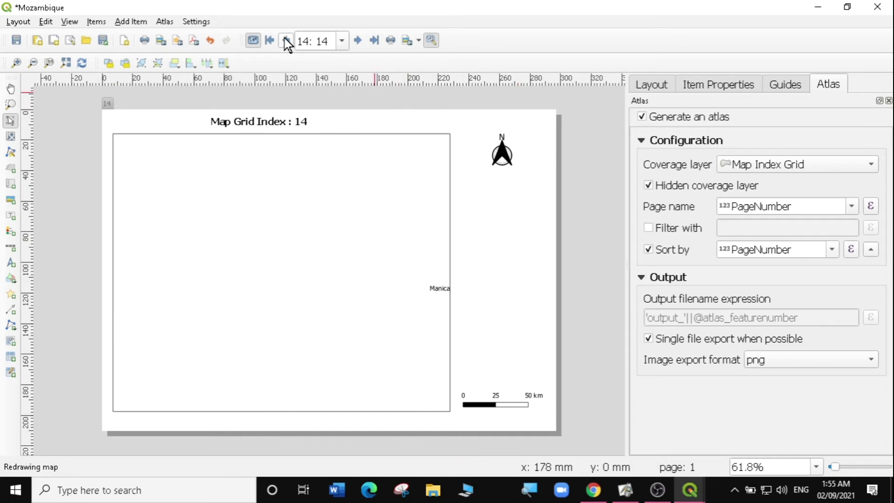
{"action": "left_click", "coordinate": [286, 40]}
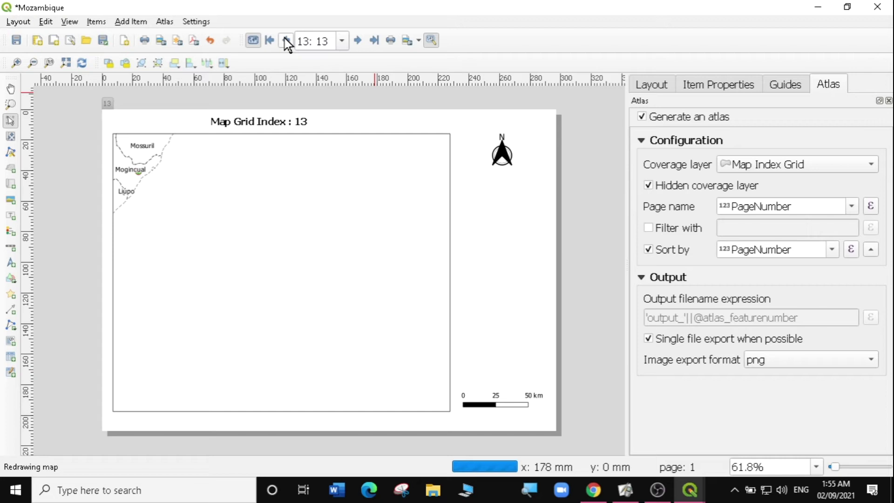
{"action": "left_click", "coordinate": [286, 41]}
{"action": "left_click", "coordinate": [286, 41]}
{"action": "left_click", "coordinate": [286, 41]}
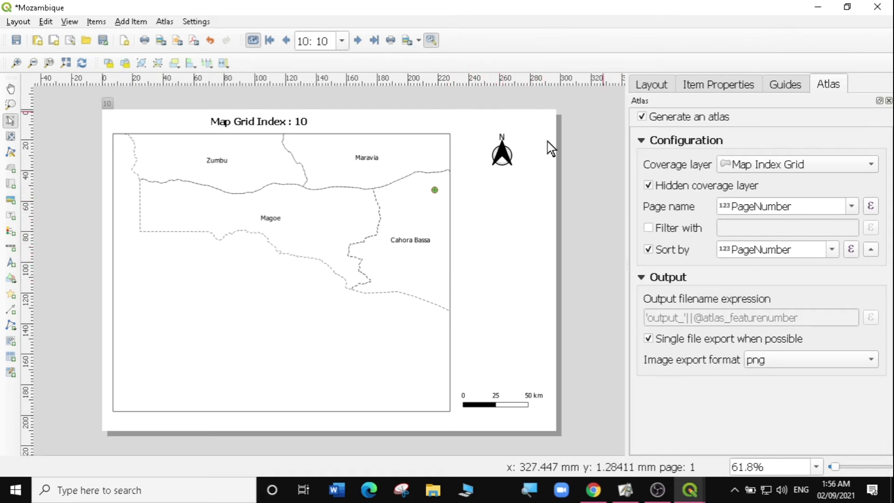
Minimize the Mozambique layout and return to the main Atlas Map project in QGIS.
{"action": "left_click", "coordinate": [815, 5]}
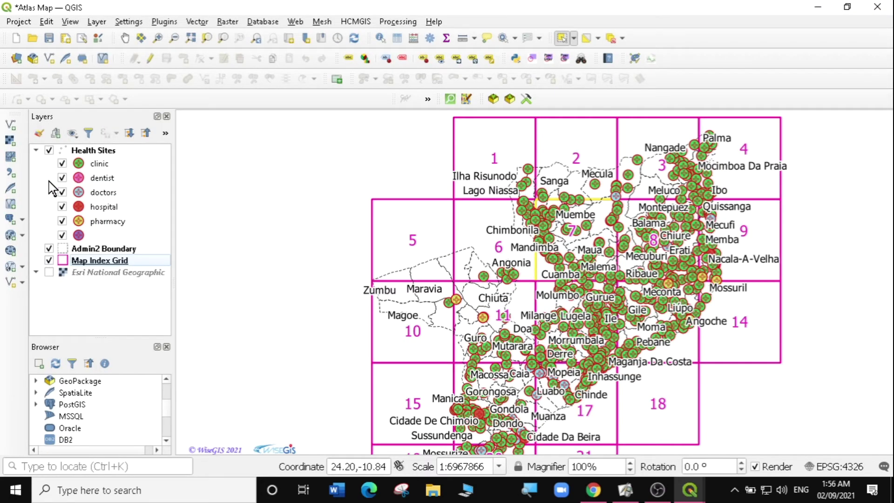
Collapse the Health Sites legend and create two layer groups named Layers and Inset.
{"action": "left_click", "coordinate": [36, 150]}
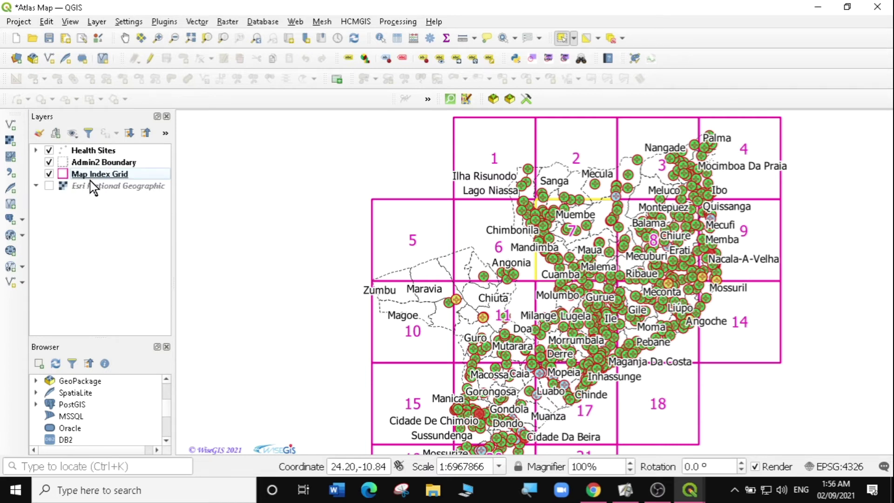
{"action": "left_click", "coordinate": [57, 134]}
{"action": "left_click", "coordinate": [56, 133]}
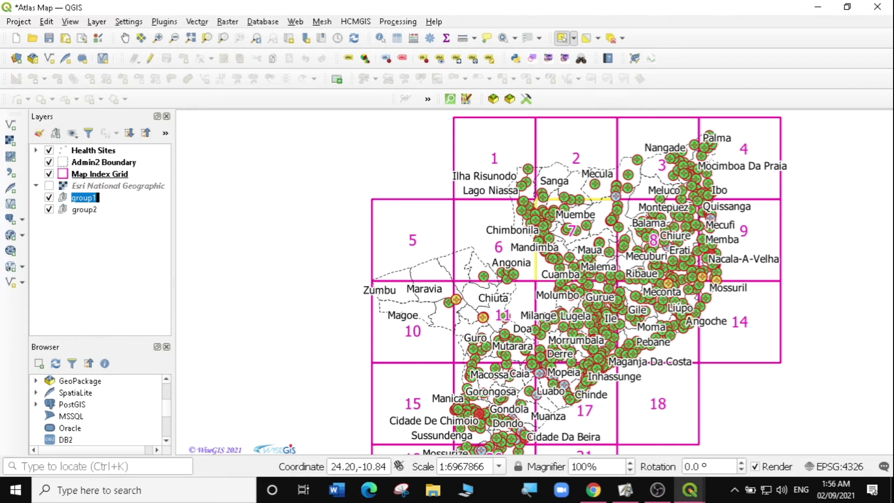
{"action": "key", "text": "BackSpace"}
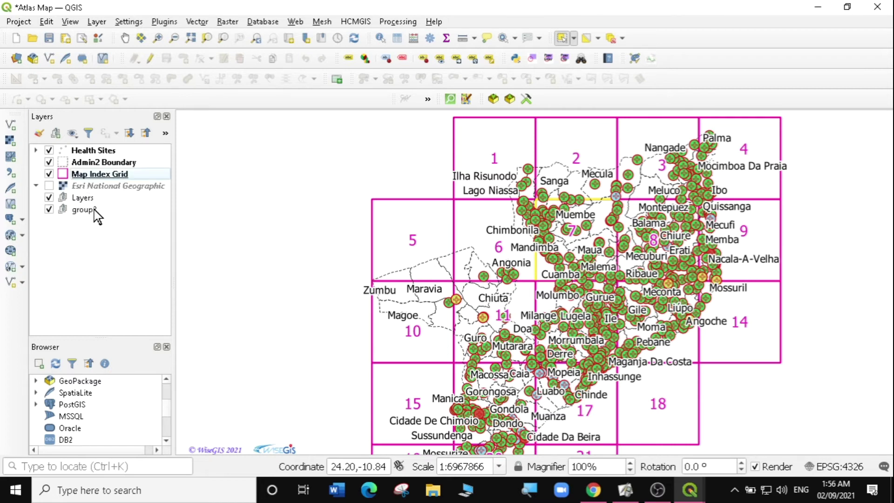
{"action": "left_click", "coordinate": [84, 210]}
{"action": "key", "text": "F2"}
{"action": "key", "text": "BackSpace"}
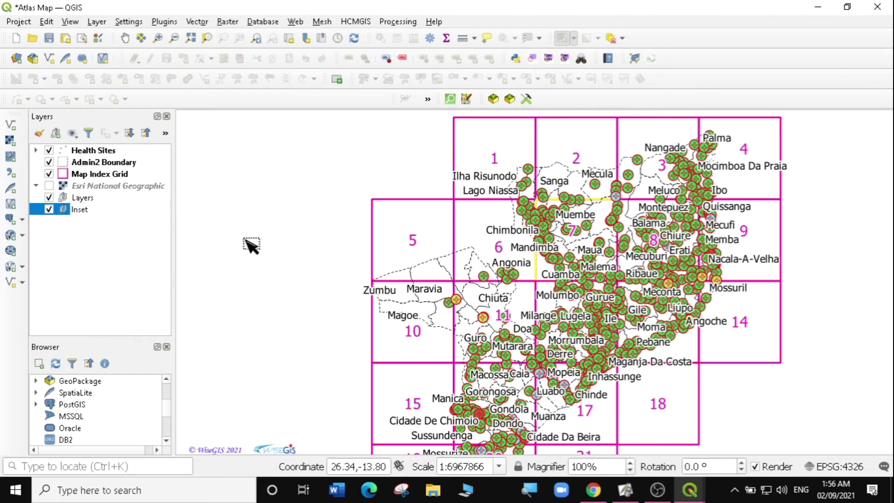
{"action": "key", "text": "Return"}
{"action": "left_click", "coordinate": [125, 267]}
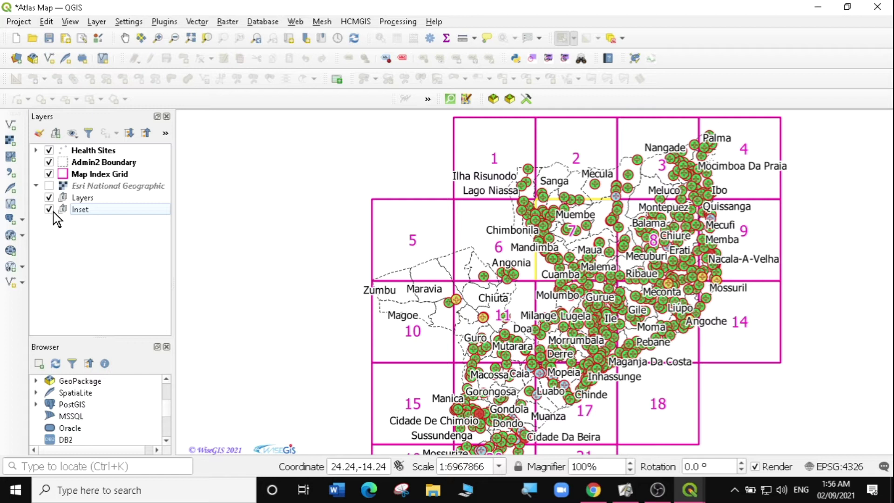
Move Health Sites, Admin2 Boundary, Map Index Grid and the Esri National Geographic basemap into the Layers group.
{"action": "left_click", "coordinate": [91, 151]}
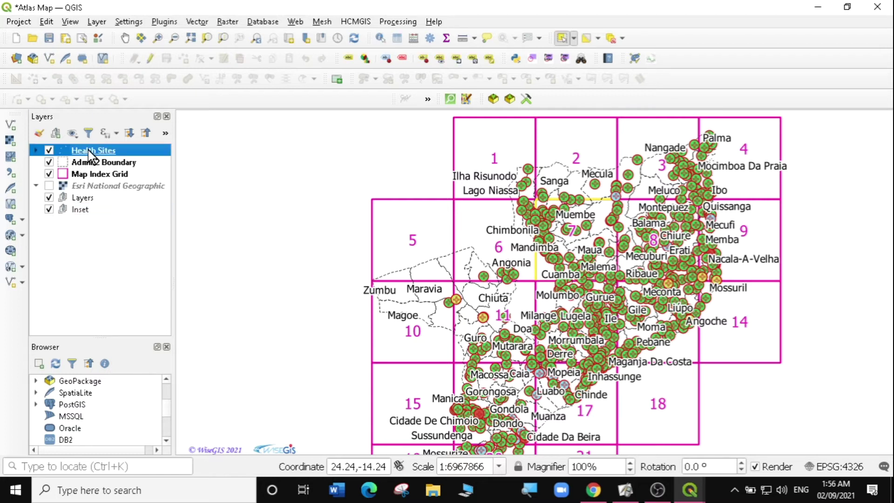
{"action": "left_click", "coordinate": [103, 178], "text": "shift"}
{"action": "left_click_drag", "start_coordinate": [95, 148], "coordinate": [124, 196]}
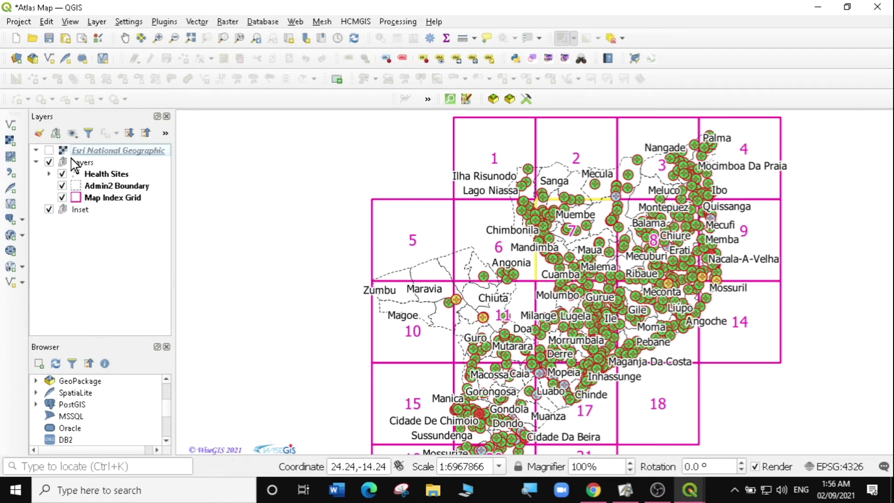
{"action": "left_click_drag", "start_coordinate": [83, 151], "coordinate": [85, 202]}
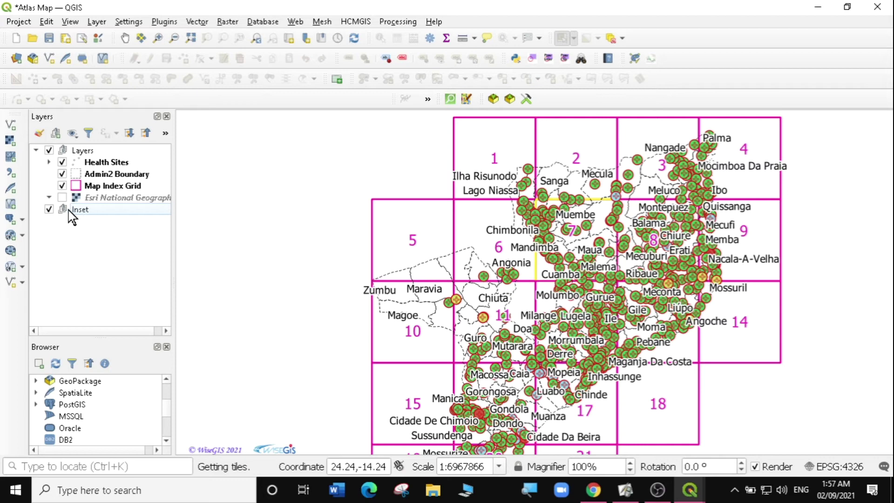
Duplicate the Map Index Grid layer and move the copy into the Inset group.
{"action": "right_click", "coordinate": [104, 186]}
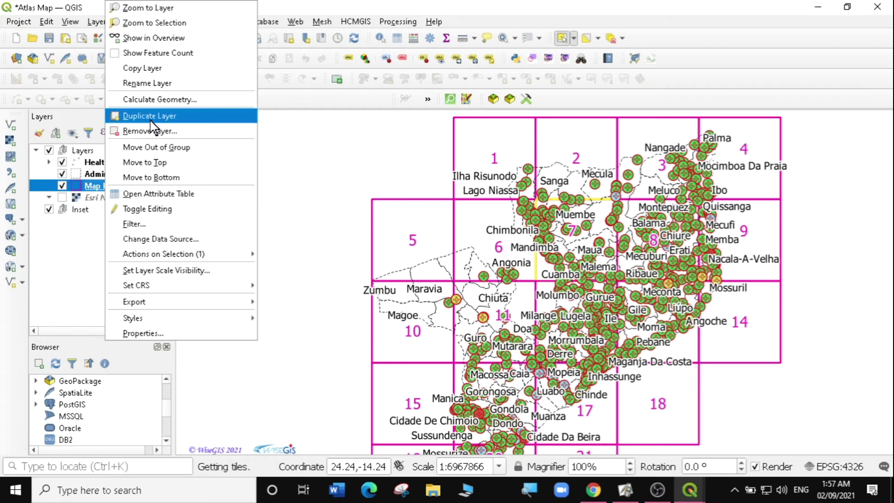
{"action": "key", "text": "Escape"}
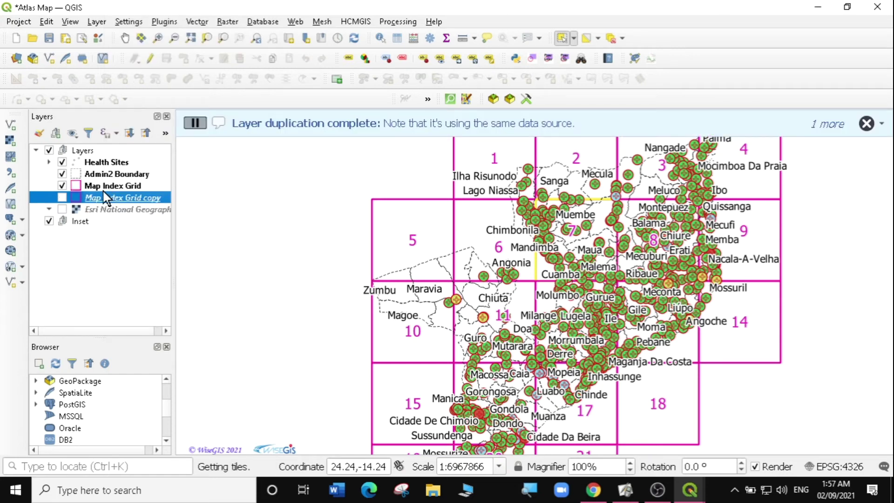
{"action": "left_click_drag", "start_coordinate": [117, 200], "coordinate": [100, 247]}
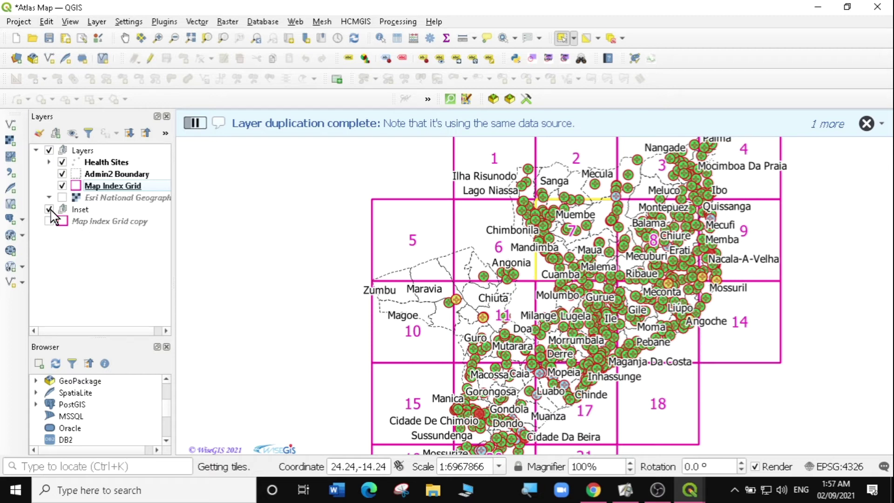
{"action": "left_click_drag", "start_coordinate": [93, 228], "coordinate": [87, 215]}
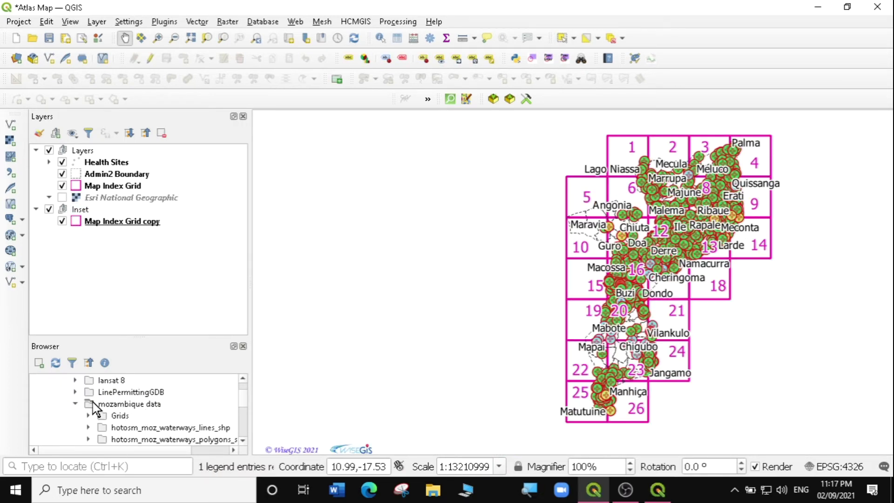
Add the country boundary moz_admbnda_adm0_ine_20190607 from the moz_adm_20190607_shp folder to the Inset group.
{"action": "scroll", "coordinate": [243, 441], "scroll_direction": "down", "scroll_amount": 4}
{"action": "left_click", "coordinate": [237, 439]}
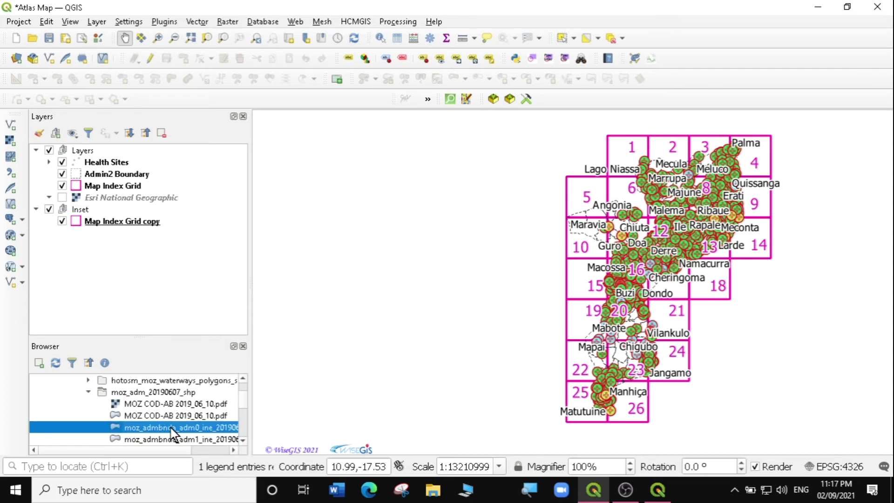
{"action": "left_click_drag", "start_coordinate": [171, 426], "coordinate": [111, 235]}
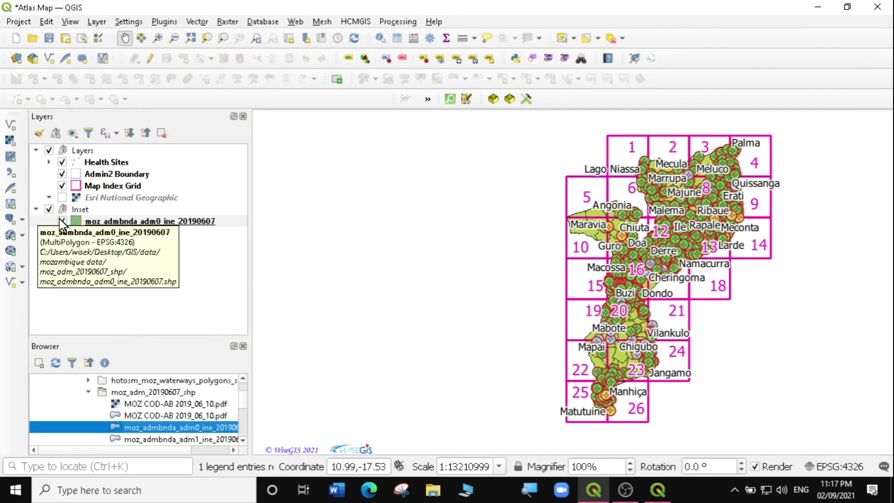
Hide the Inset group and show the Esri National Geographic basemap.
{"action": "left_click", "coordinate": [49, 208]}
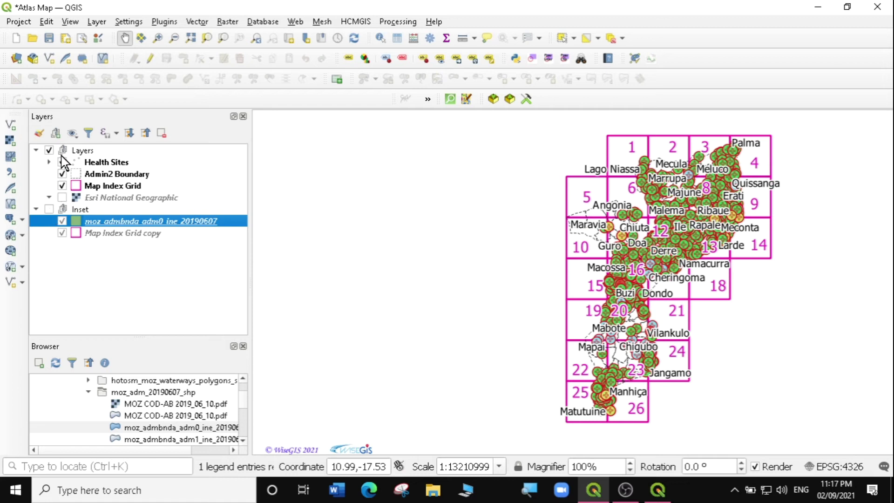
{"action": "left_click", "coordinate": [62, 198]}
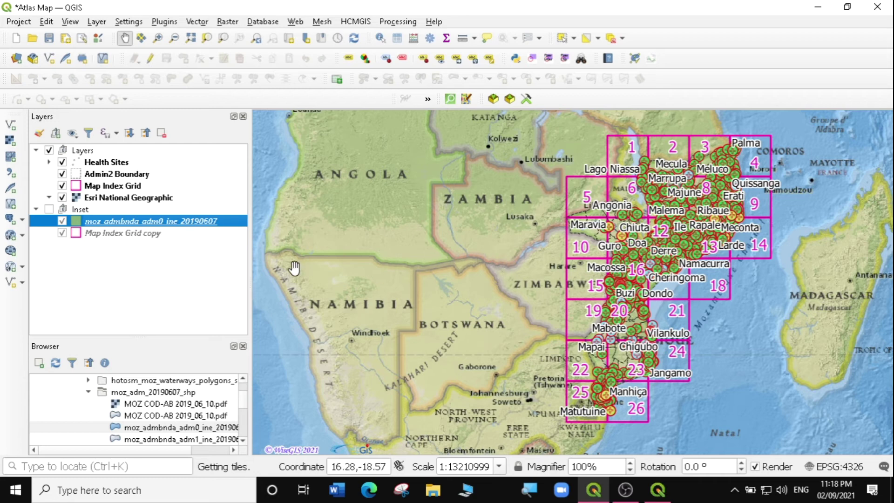
Switch to the Mozambique layout, refresh it, and lock the layers and layer styles of the main map.
{"action": "left_click", "coordinate": [656, 492]}
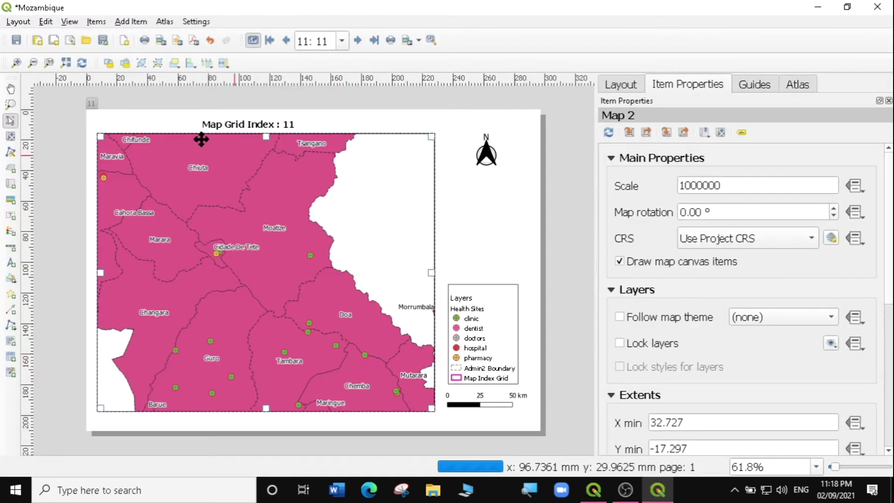
{"action": "left_click", "coordinate": [81, 64]}
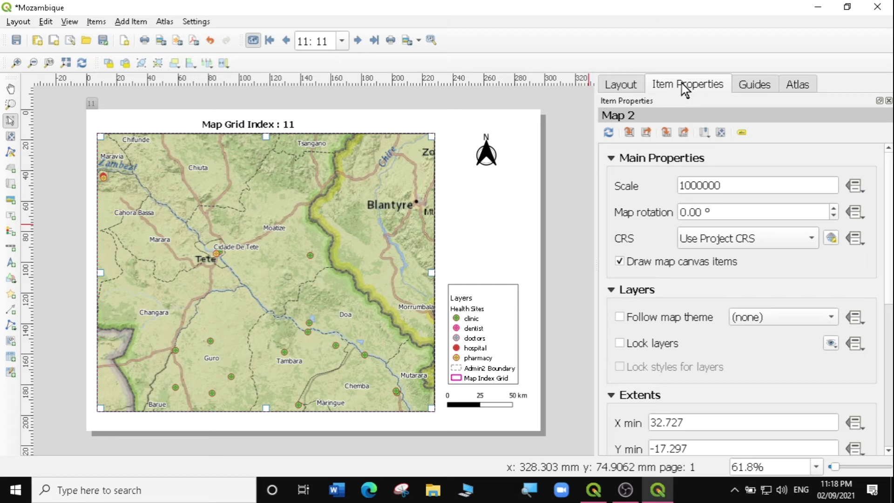
{"action": "left_click", "coordinate": [621, 345]}
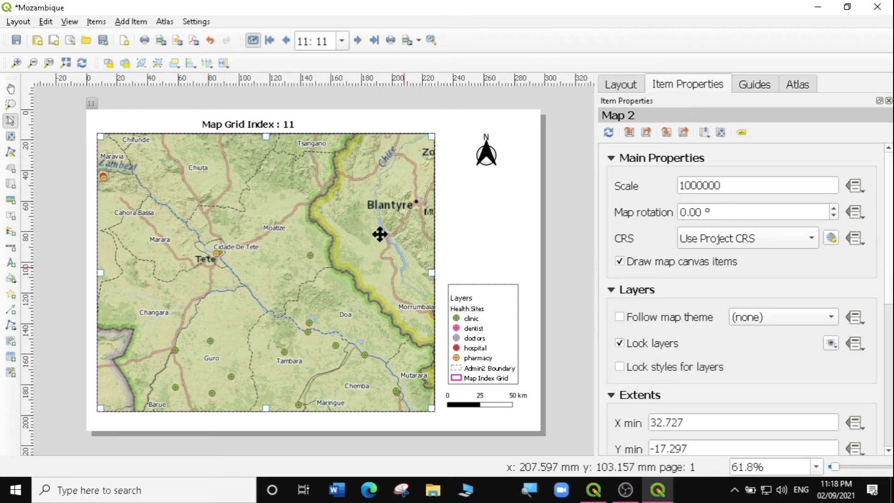
{"action": "left_click", "coordinate": [620, 367]}
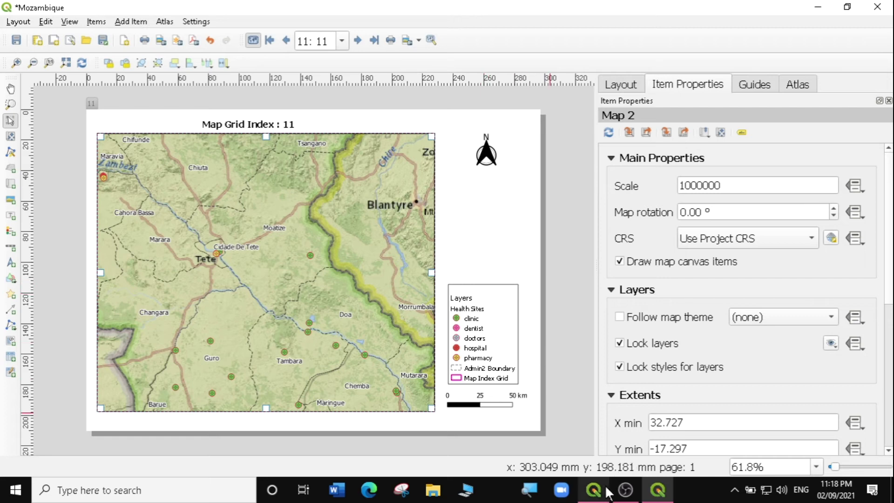
Return to the main Atlas Map project, hide the Layers group and show the Inset group.
{"action": "mouse_move", "coordinate": [597, 497]}
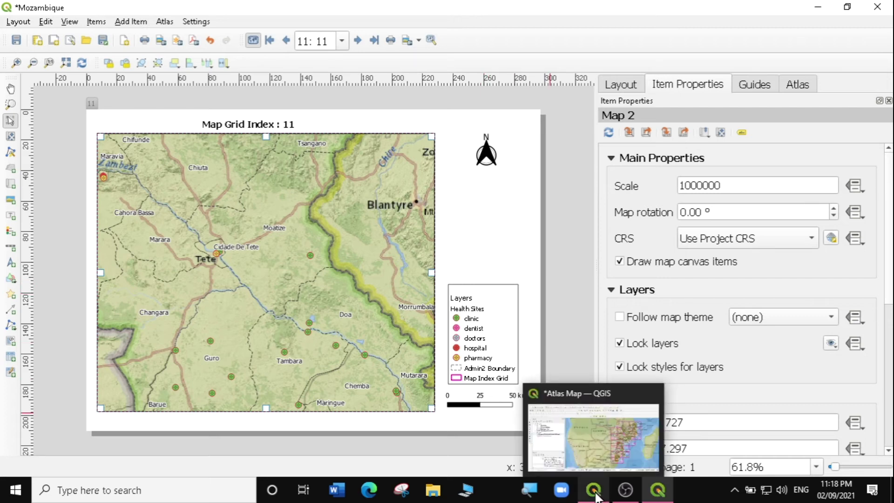
{"action": "left_click", "coordinate": [595, 493]}
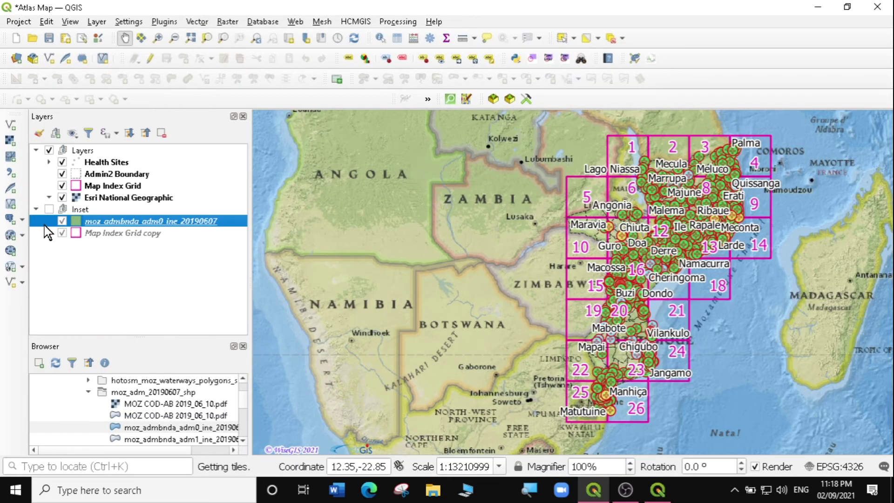
{"action": "left_click", "coordinate": [50, 149]}
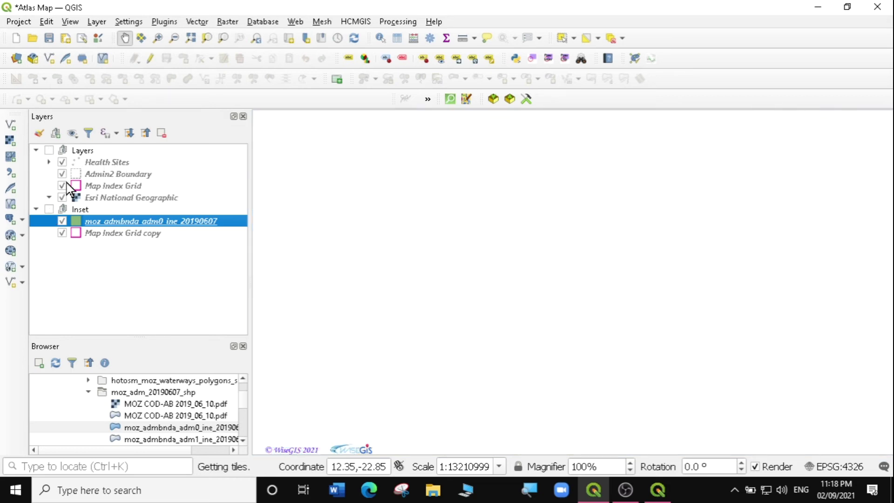
{"action": "left_click", "coordinate": [49, 209]}
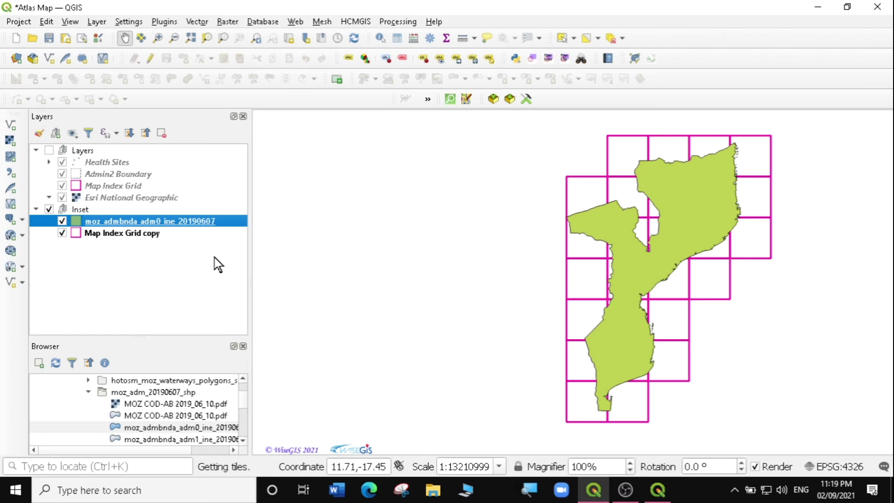
Move the moz_admbnda_adm0_ine_20190607 layer to the bottom so the grid copy draws above it.
{"action": "left_click", "coordinate": [153, 230]}
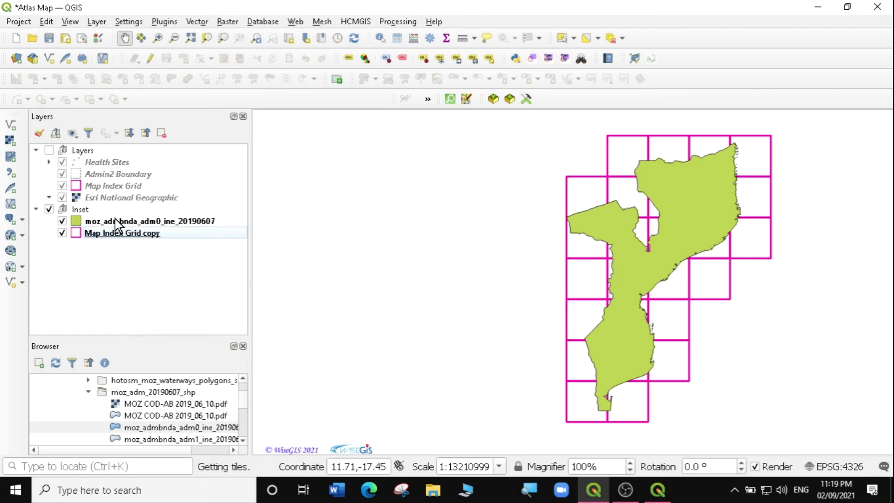
{"action": "left_click", "coordinate": [113, 218]}
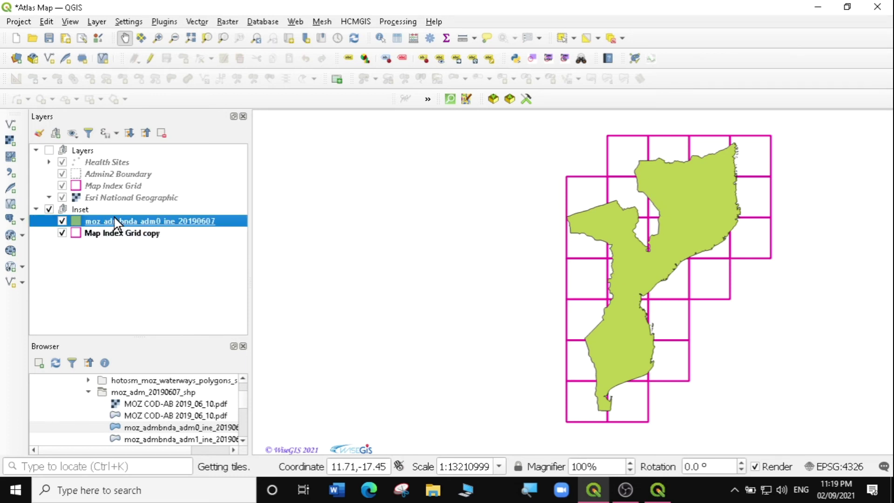
{"action": "right_click", "coordinate": [113, 219]}
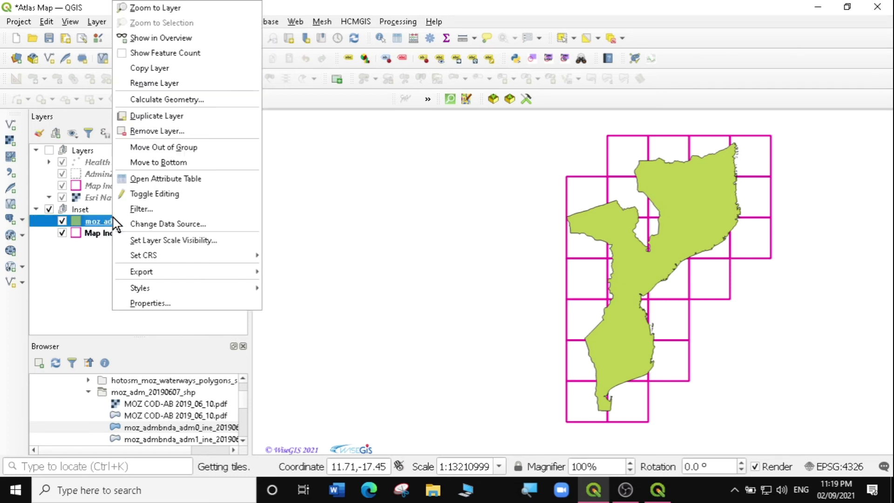
{"action": "left_click", "coordinate": [176, 166]}
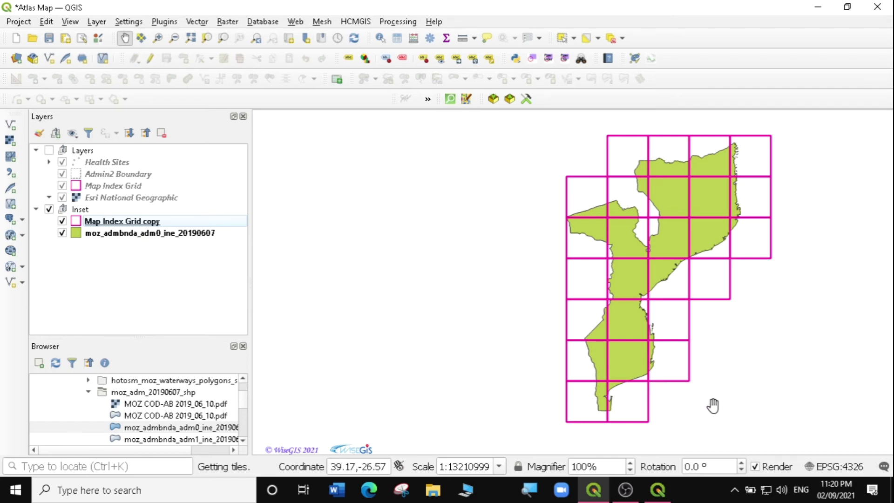
Switch to the Mozambique layout and add an inset map between the north arrow and the legend.
{"action": "left_click", "coordinate": [658, 491]}
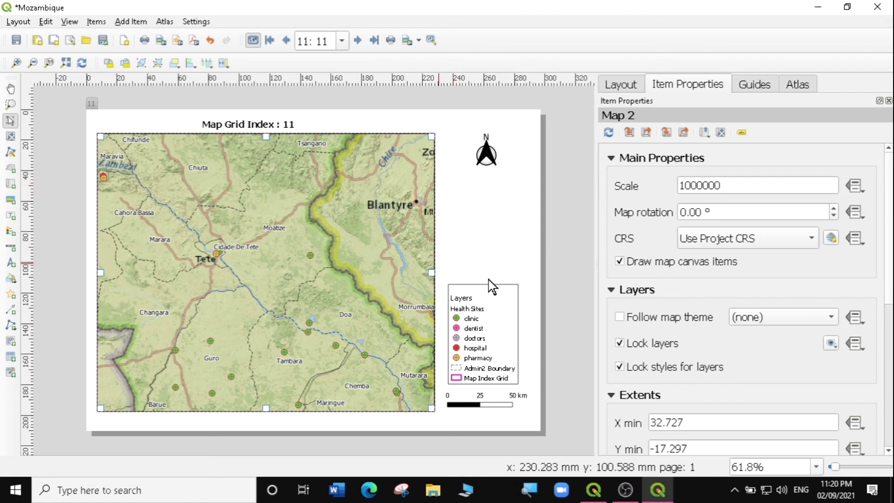
{"action": "left_click", "coordinate": [128, 22]}
{"action": "left_click", "coordinate": [145, 51]}
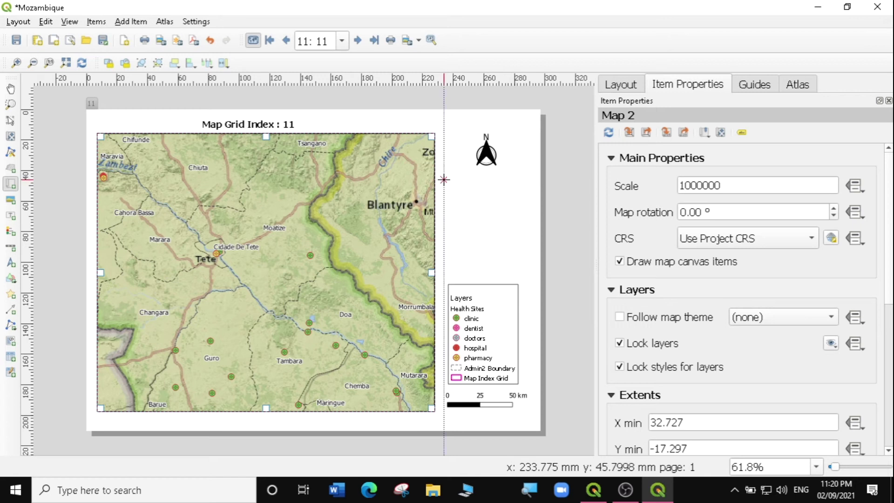
{"action": "left_click_drag", "start_coordinate": [444, 180], "coordinate": [535, 267]}
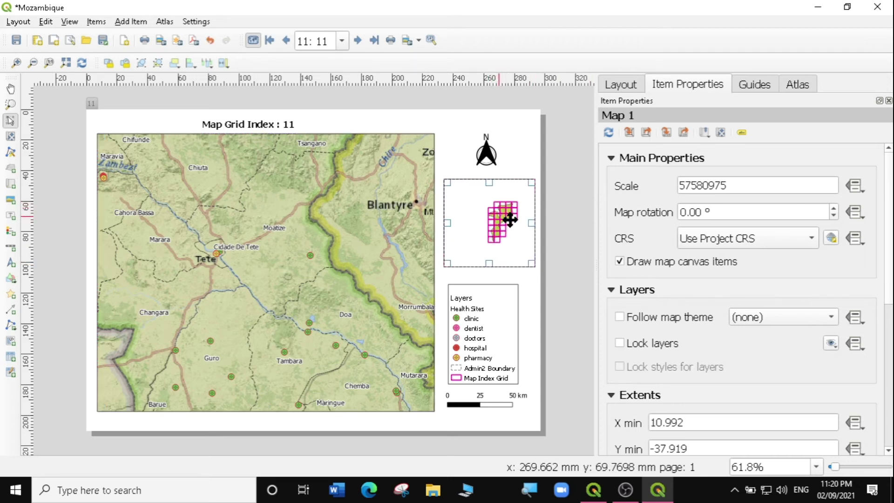
Zoom and shift the inset map's content so the whole Mozambique index grid fits inside it.
{"action": "left_click", "coordinate": [8, 137]}
{"action": "scroll", "coordinate": [500, 238], "scroll_direction": "up", "scroll_amount": 1}
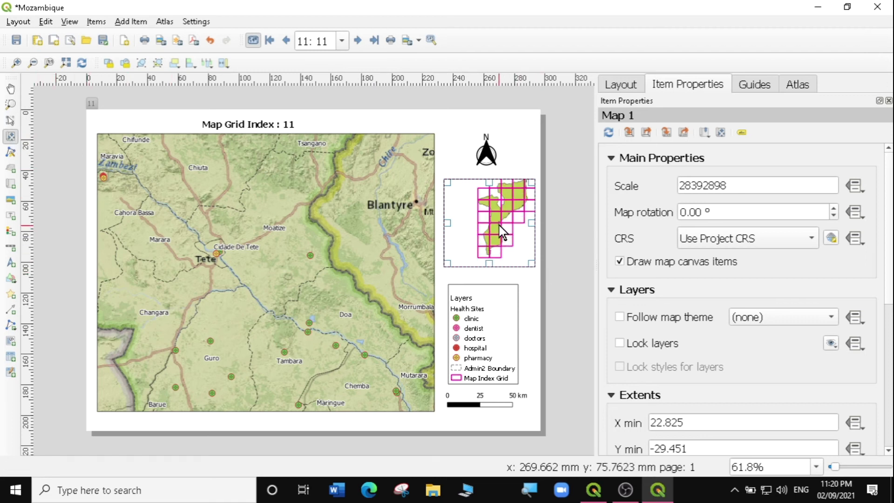
{"action": "scroll", "coordinate": [498, 217], "scroll_direction": "down", "scroll_amount": 1}
{"action": "scroll", "coordinate": [495, 215], "scroll_direction": "up", "scroll_amount": 1}
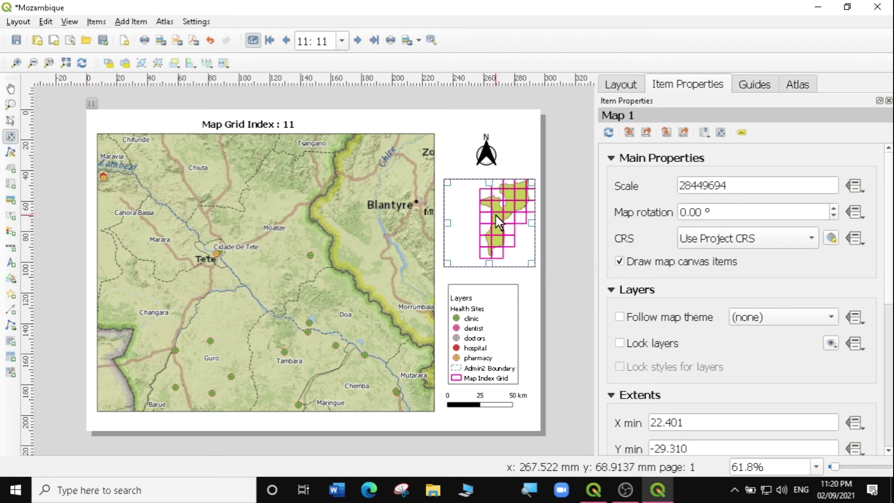
{"action": "mouse_move", "coordinate": [501, 216]}
{"action": "left_mouse_down"}
{"action": "mouse_move", "coordinate": [479, 217]}
{"action": "mouse_move", "coordinate": [490, 218]}
{"action": "left_mouse_up"}
Enable a frame around the inset map.
{"action": "scroll", "coordinate": [740, 302], "scroll_direction": "down", "scroll_amount": 5}
{"action": "scroll", "coordinate": [745, 299], "scroll_direction": "down", "scroll_amount": 3}
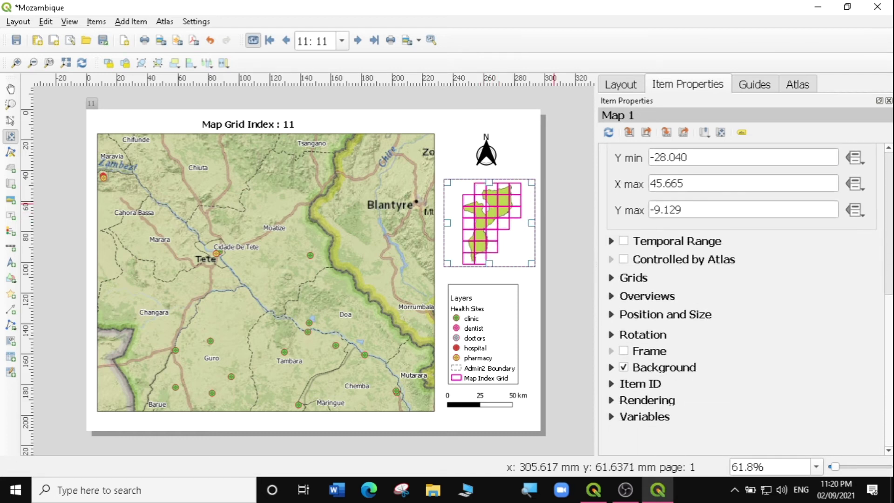
{"action": "left_click", "coordinate": [624, 351]}
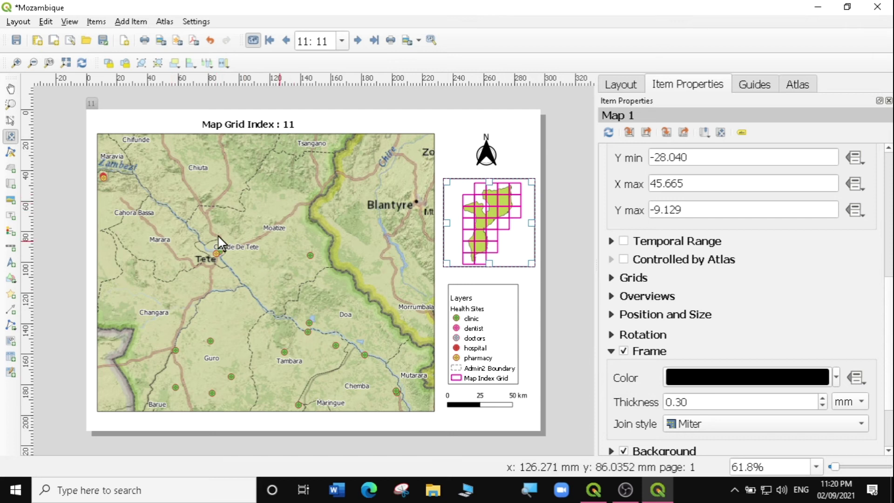
Refresh the layout and add an overview to the inset map that uses Map 2 as its map frame.
{"action": "left_click", "coordinate": [82, 62]}
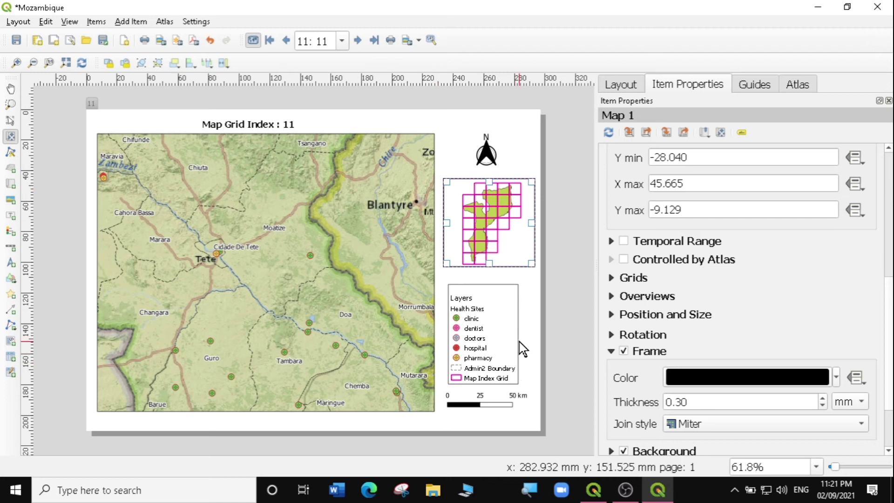
{"action": "left_click", "coordinate": [10, 120]}
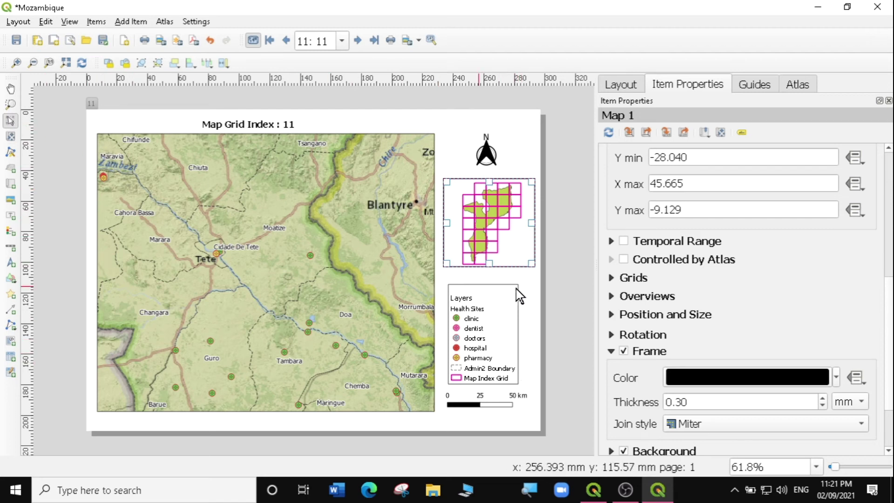
{"action": "left_click", "coordinate": [529, 283]}
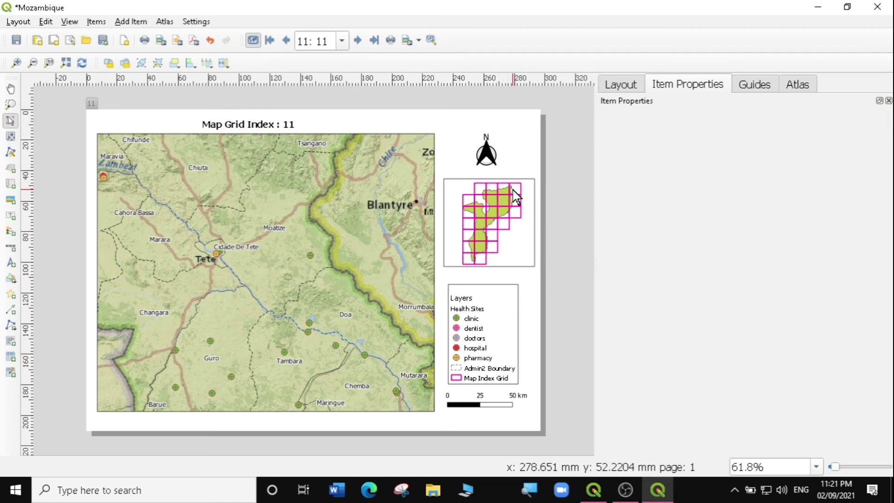
{"action": "left_click", "coordinate": [507, 210]}
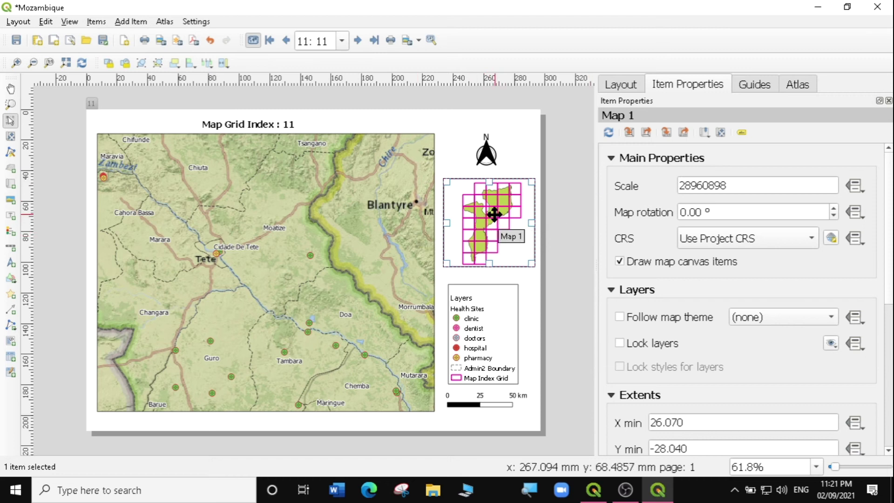
{"action": "scroll", "coordinate": [890, 181], "scroll_direction": "down", "scroll_amount": 10}
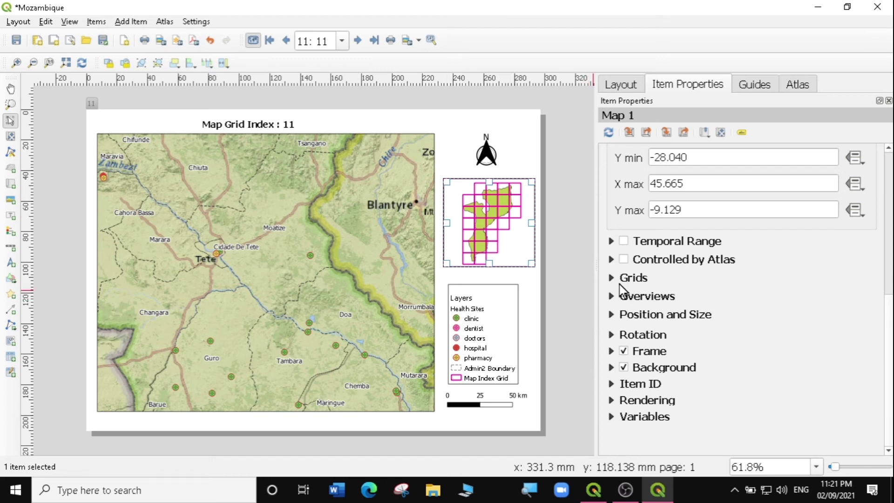
{"action": "left_click", "coordinate": [612, 296]}
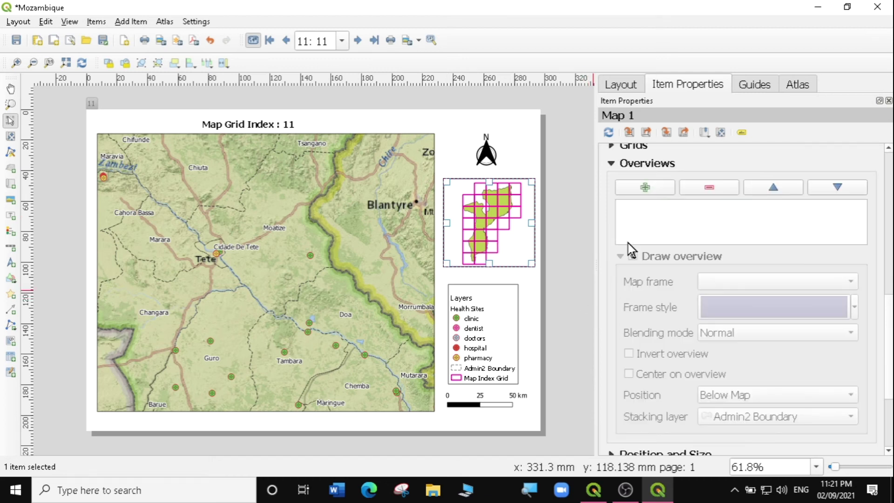
{"action": "left_click", "coordinate": [649, 188]}
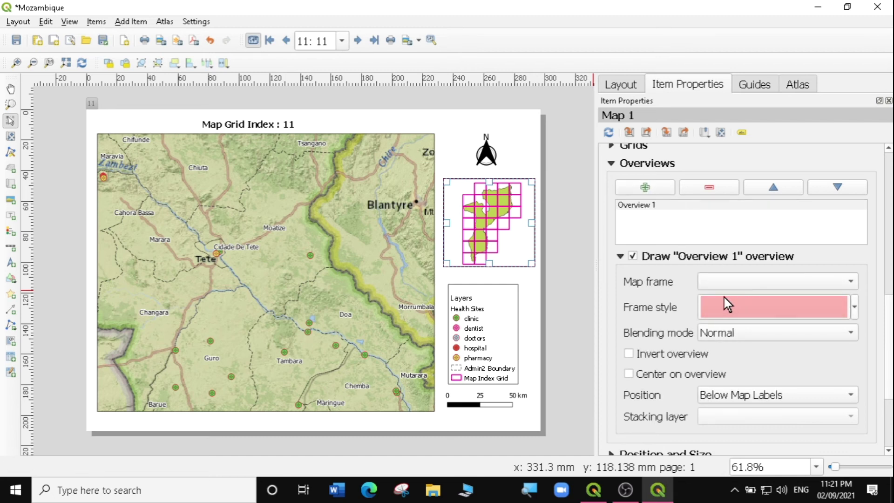
{"action": "left_click", "coordinate": [849, 283]}
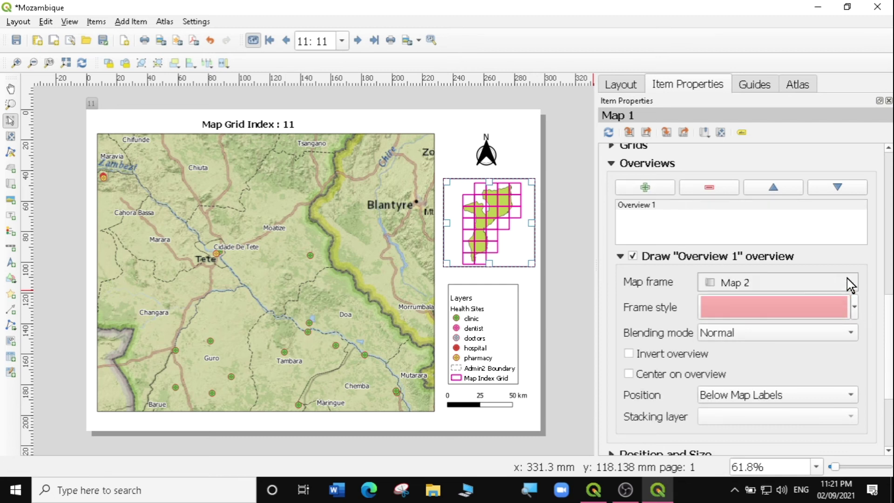
{"action": "left_click", "coordinate": [755, 281]}
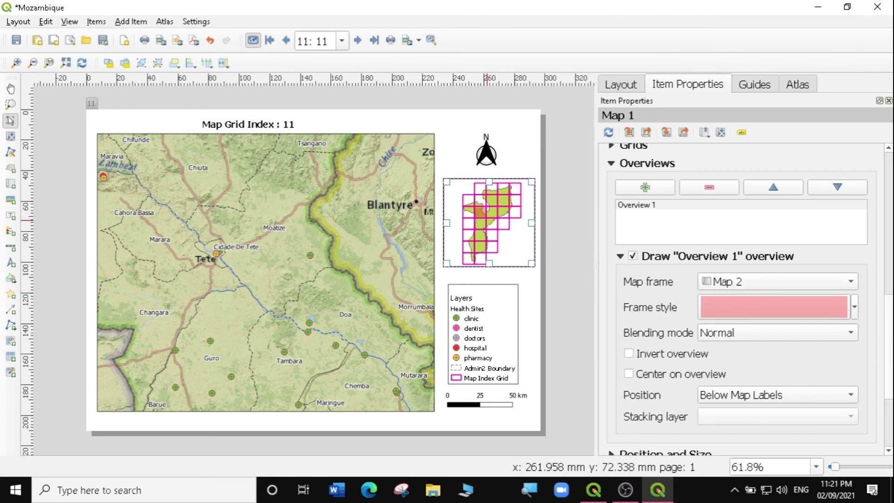
Recolour the overview's frame style to a strong red.
{"action": "left_click", "coordinate": [854, 308]}
{"action": "left_click", "coordinate": [865, 213]}
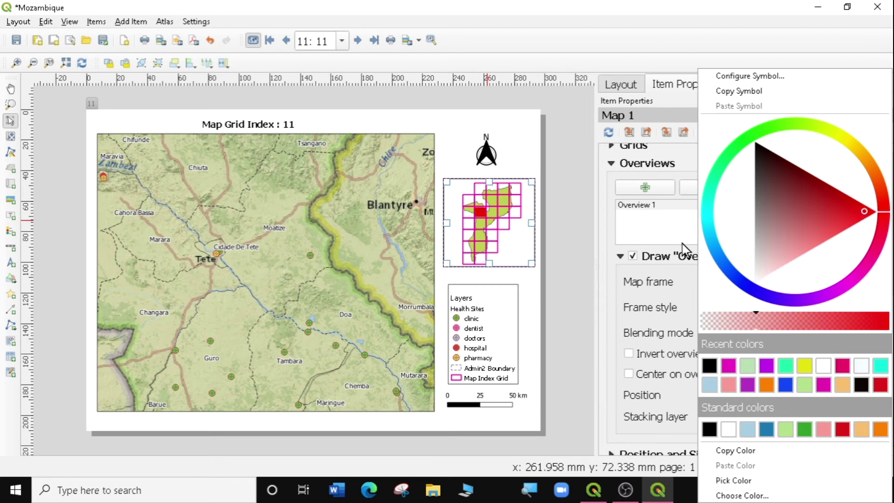
{"action": "left_click", "coordinate": [684, 277]}
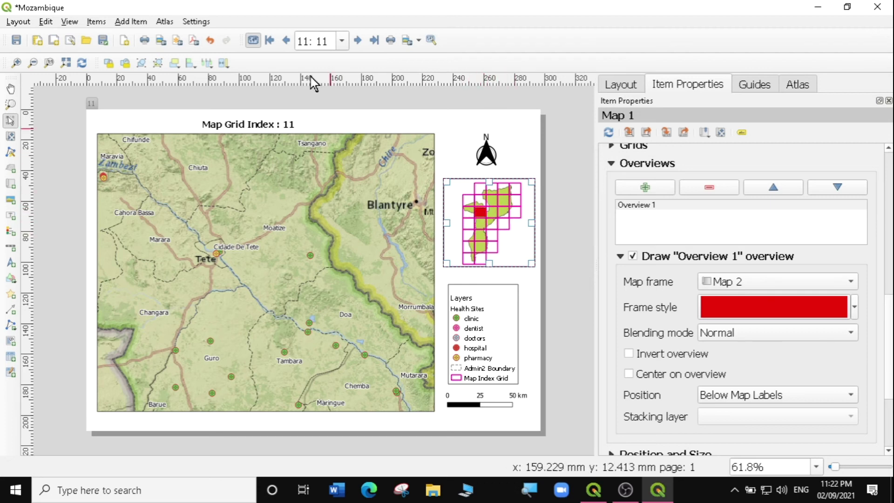
Preview atlas pages 12, 13 and 20 to check that the overview highlight follows the current grid cell.
{"action": "left_click", "coordinate": [357, 41]}
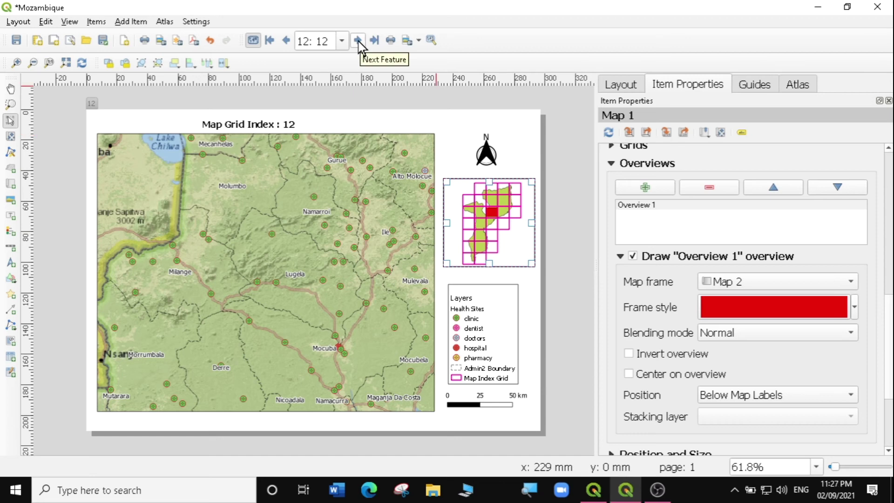
{"action": "left_click", "coordinate": [357, 41]}
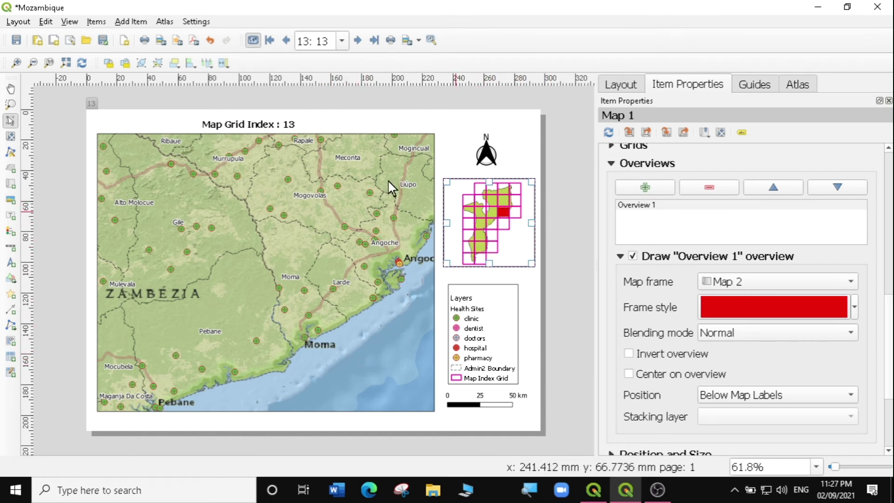
{"action": "left_click", "coordinate": [342, 40]}
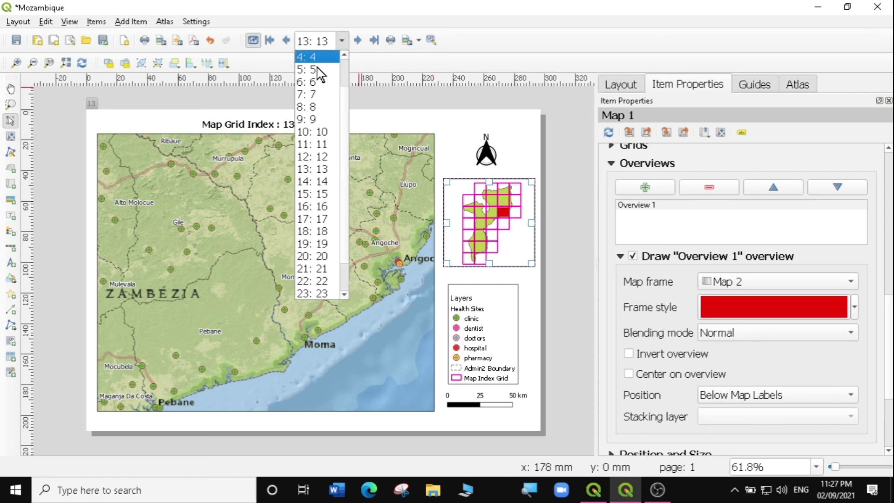
{"action": "left_click", "coordinate": [312, 255]}
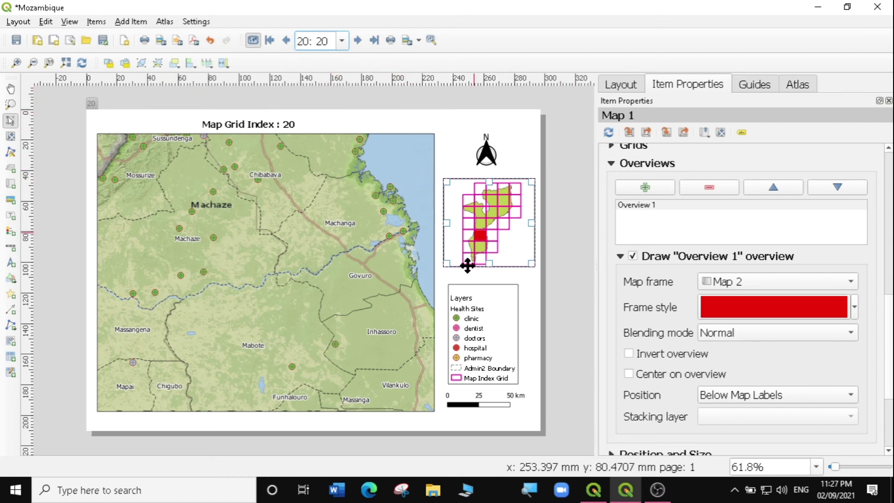
{"action": "left_click", "coordinate": [523, 289]}
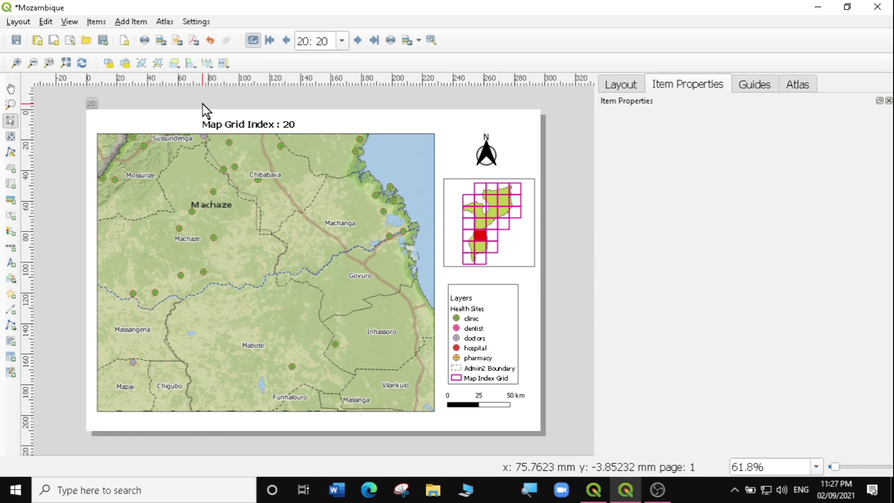
Start exporting the atlas as PDF and browse to the mozambique data folder inside Desktop > GIS > data.
{"action": "left_click", "coordinate": [161, 23]}
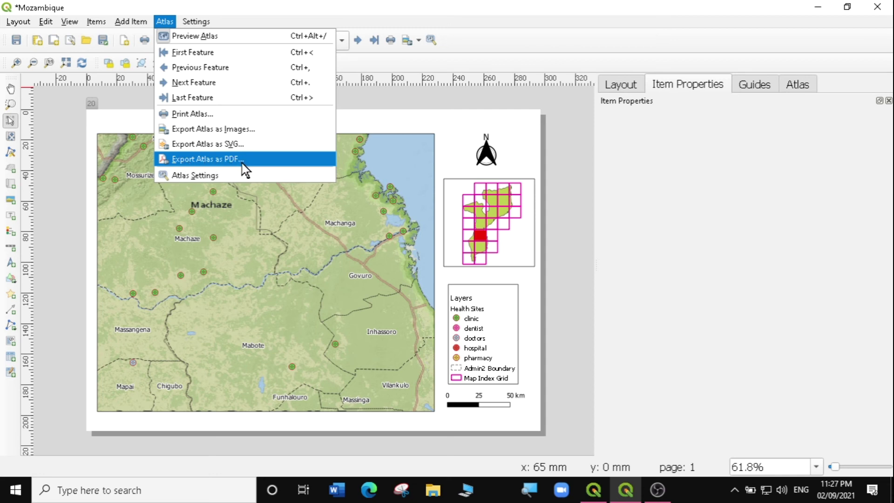
{"action": "left_click", "coordinate": [222, 161]}
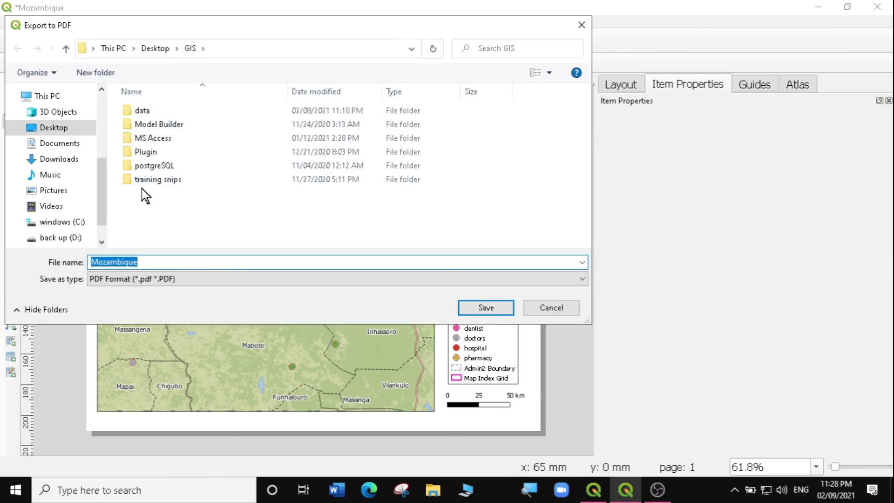
{"action": "left_click", "coordinate": [146, 111]}
{"action": "double_click", "coordinate": [146, 111]}
{"action": "left_click", "coordinate": [156, 210]}
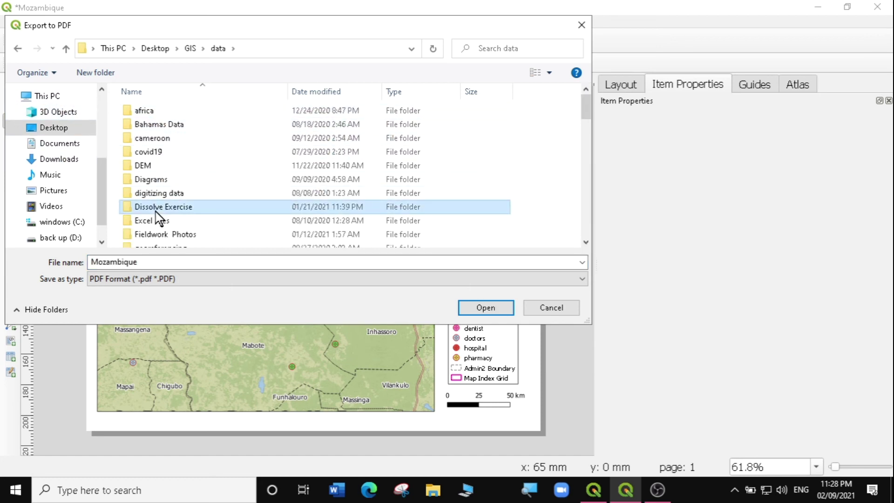
{"action": "key", "text": "m"}
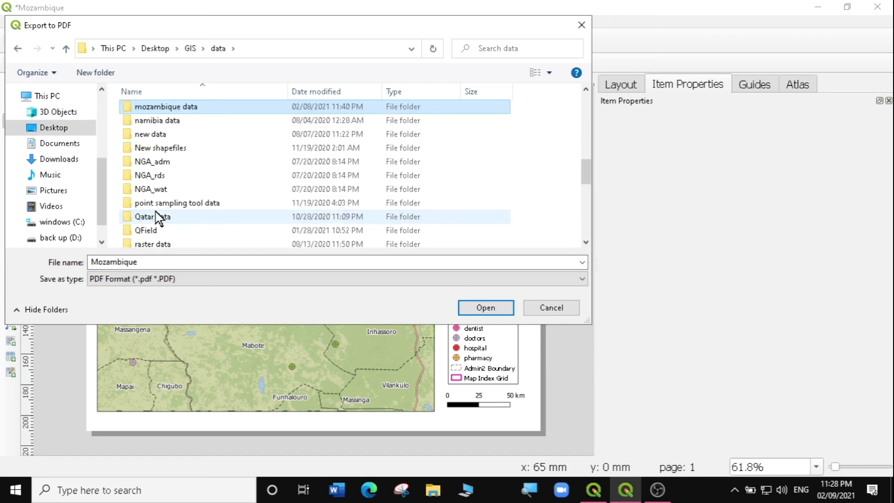
{"action": "double_click", "coordinate": [183, 108]}
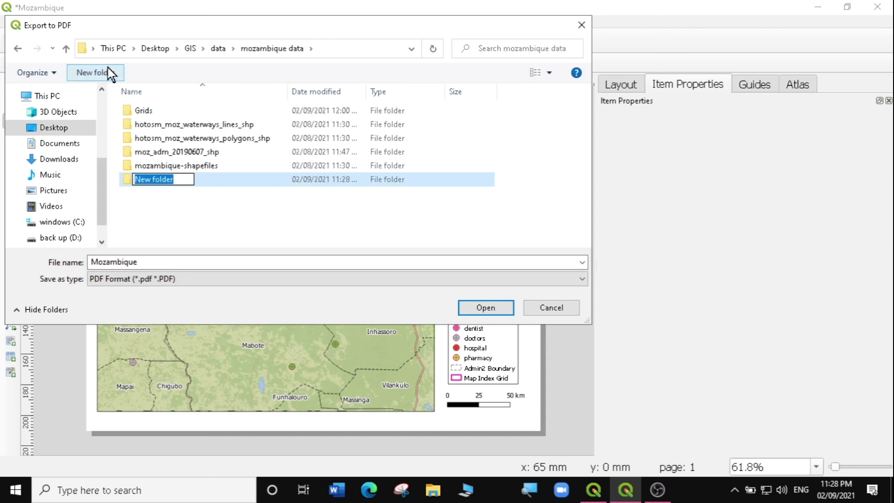
Create a new folder named atlas and open it as the export location.
{"action": "type", "text": "atlas"}
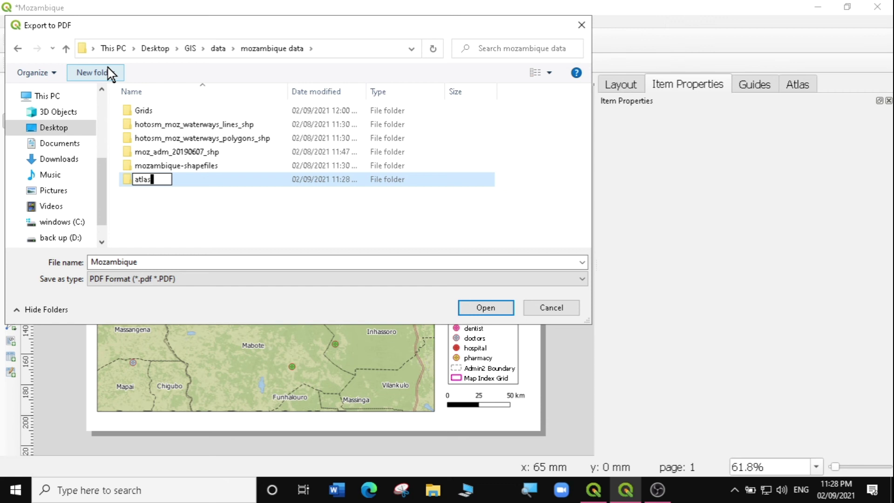
{"action": "left_click", "coordinate": [161, 195]}
{"action": "double_click", "coordinate": [150, 115]}
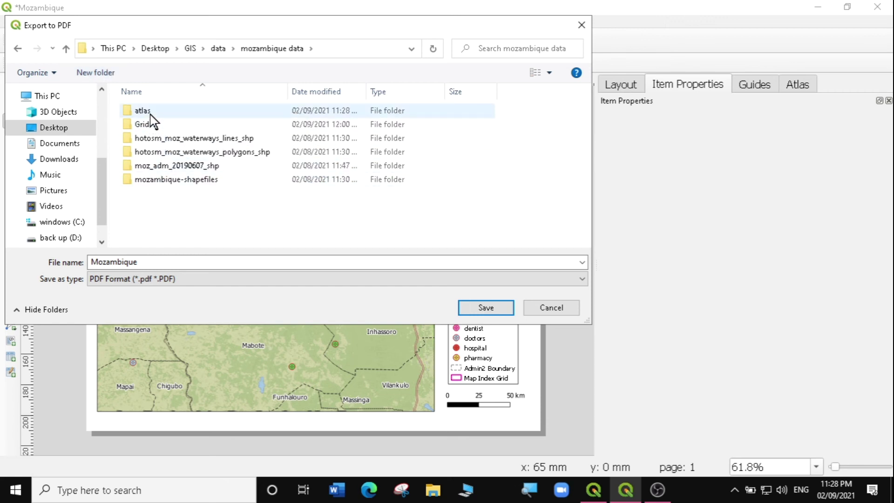
Name the PDF "Mozambique draft atlas 1" and export the atlas with the default PDF options.
{"action": "left_click", "coordinate": [139, 261]}
{"action": "left_click", "coordinate": [139, 261]}
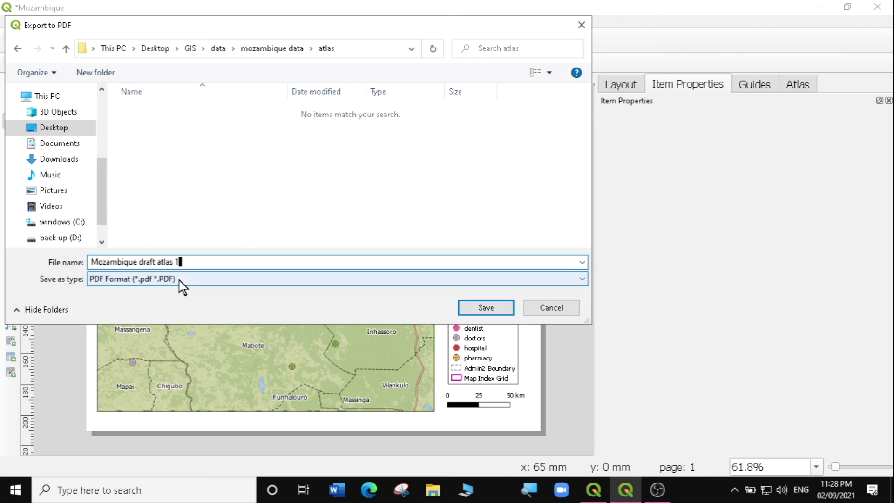
{"action": "left_click", "coordinate": [485, 309]}
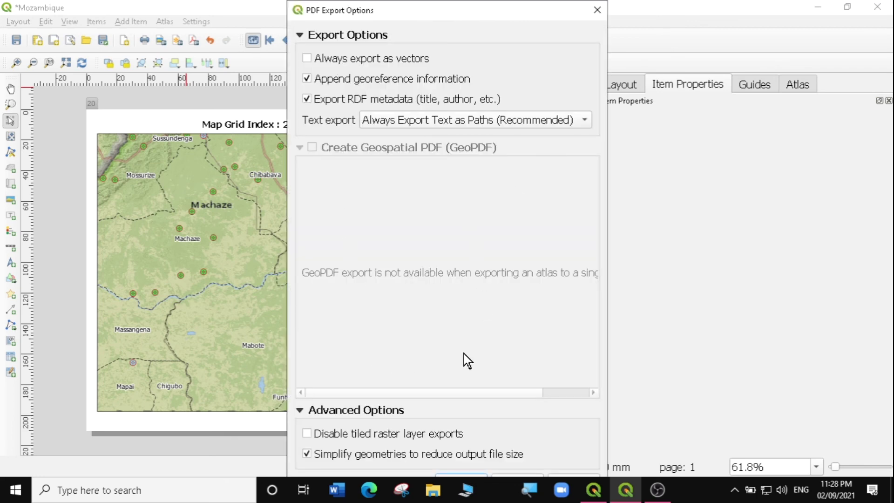
{"action": "mouse_move", "coordinate": [488, 5]}
{"action": "left_mouse_down"}
{"action": "mouse_move", "coordinate": [484, 89]}
{"action": "mouse_move", "coordinate": [476, 17]}
{"action": "left_mouse_up"}
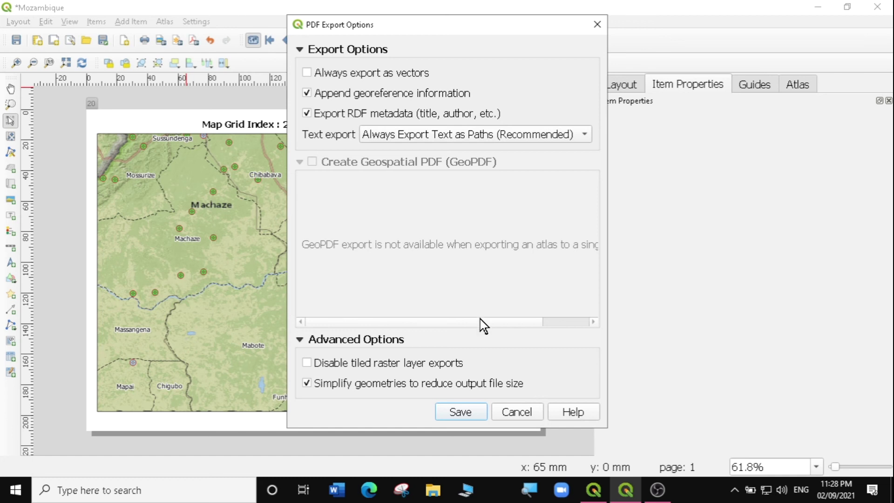
{"action": "left_click", "coordinate": [461, 412]}
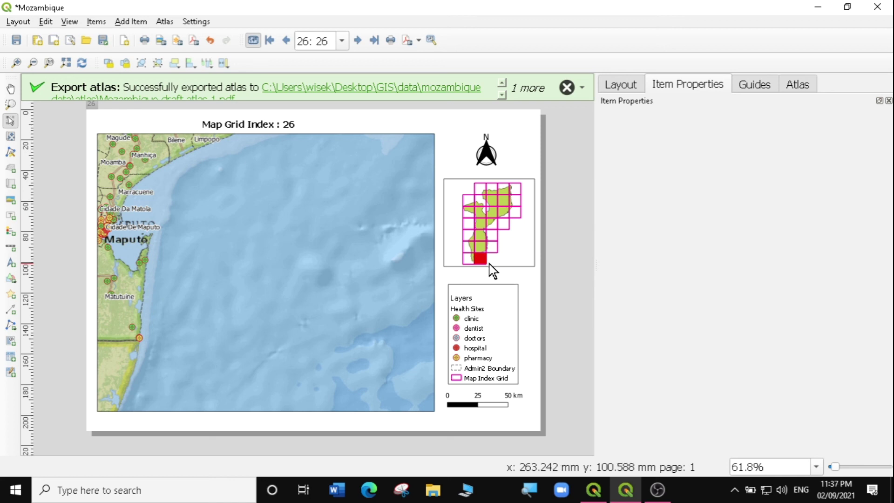
Switch to File Explorer and open "Mozambique draft atlas 1" from the atlas folder.
{"action": "left_click", "coordinate": [430, 494]}
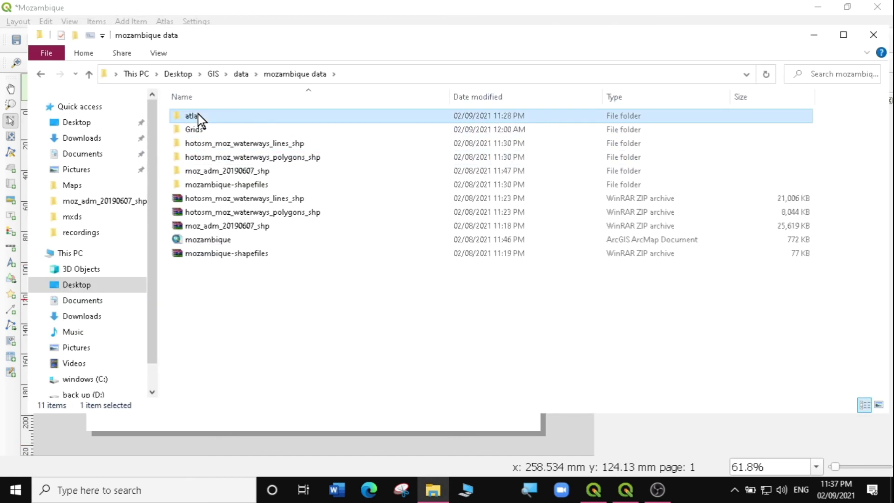
{"action": "double_click", "coordinate": [200, 117]}
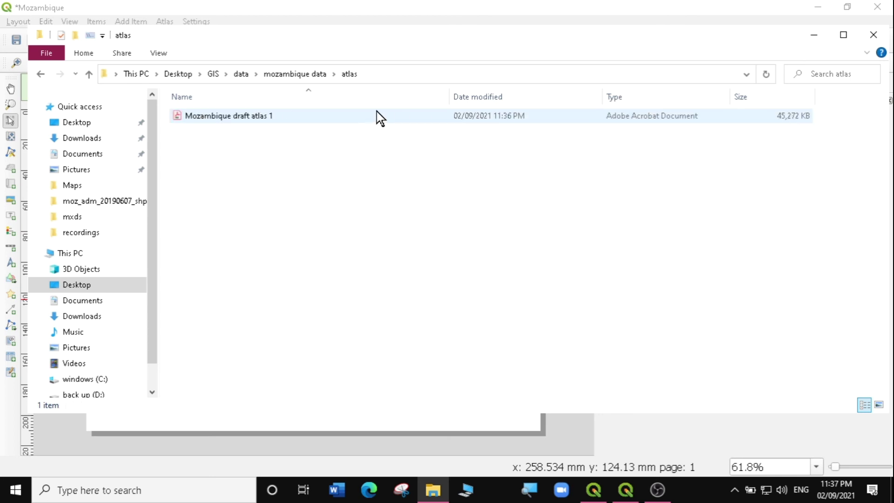
{"action": "left_click", "coordinate": [257, 124]}
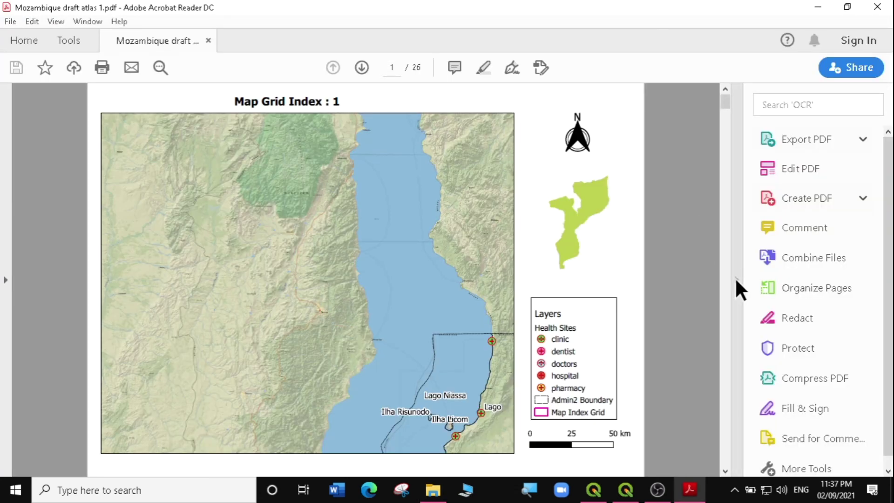
Collapse the PDF reader's tools pane and page through the atlas to page 6, examining titles and locator highlights.
{"action": "left_click", "coordinate": [735, 278]}
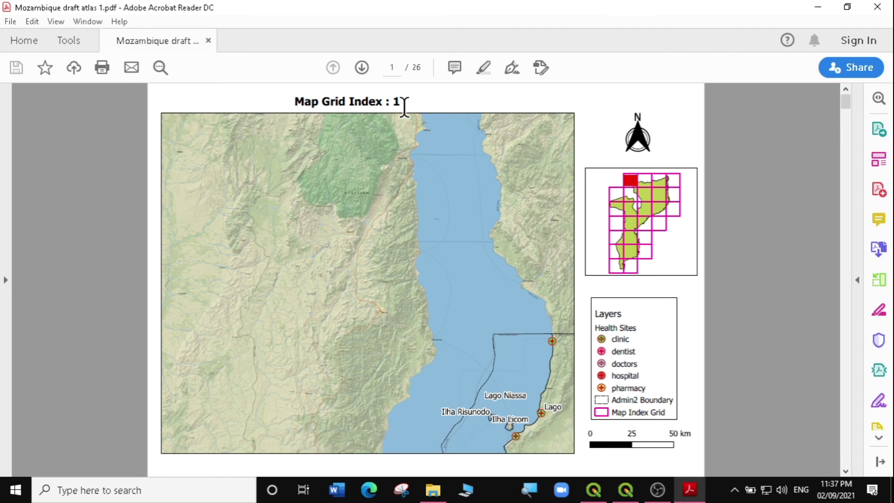
{"action": "scroll", "coordinate": [404, 108], "scroll_direction": "down", "scroll_amount": 1}
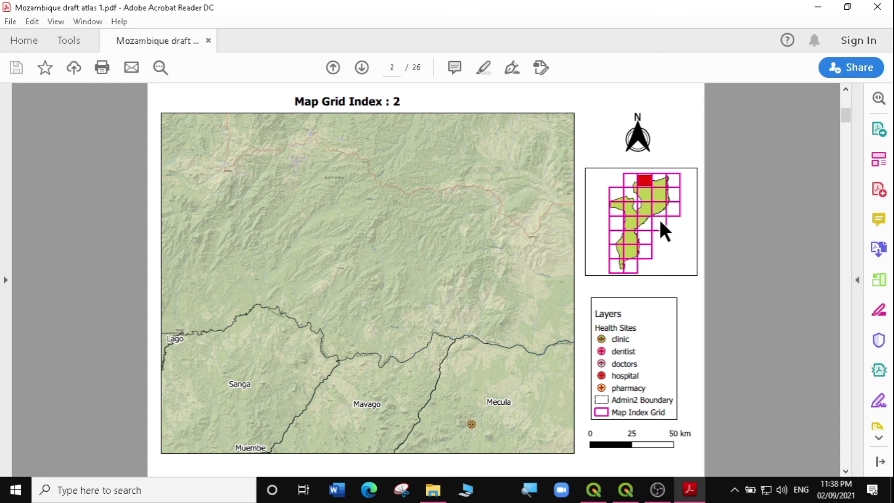
{"action": "scroll", "coordinate": [661, 222], "scroll_direction": "down", "scroll_amount": 1}
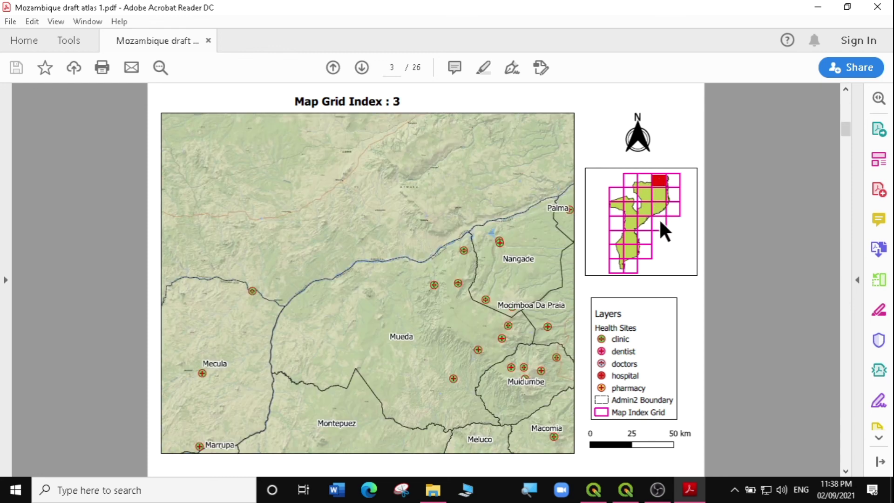
{"action": "scroll", "coordinate": [660, 222], "scroll_direction": "down", "scroll_amount": 1}
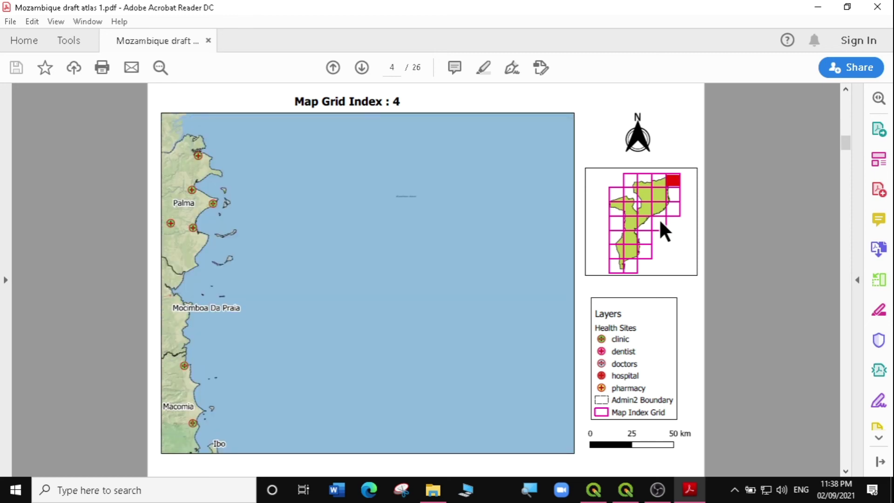
{"action": "scroll", "coordinate": [661, 222], "scroll_direction": "down", "scroll_amount": 1}
{"action": "scroll", "coordinate": [661, 228], "scroll_direction": "down", "scroll_amount": 1}
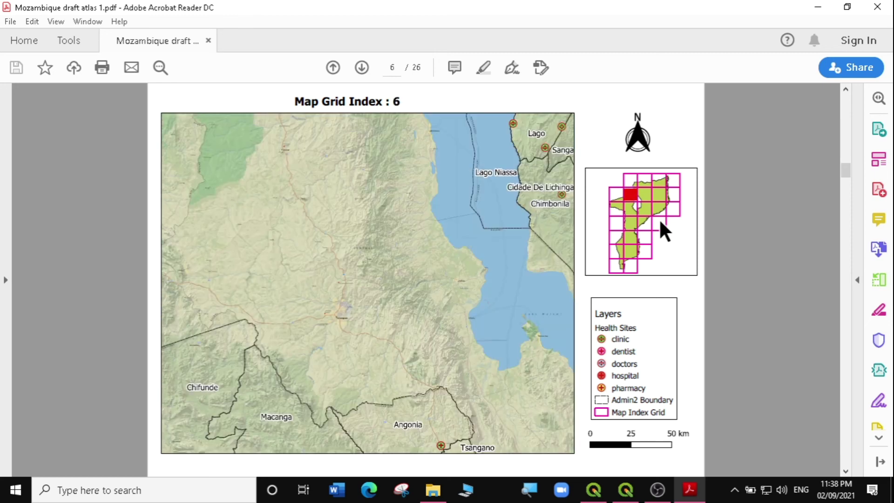
Page on through the exported atlas PDF from page 7 to page 16, comparing each page's grid title with its locator highlight.
{"action": "scroll", "coordinate": [660, 222], "scroll_direction": "down", "scroll_amount": 1}
{"action": "scroll", "coordinate": [660, 223], "scroll_direction": "down", "scroll_amount": 3}
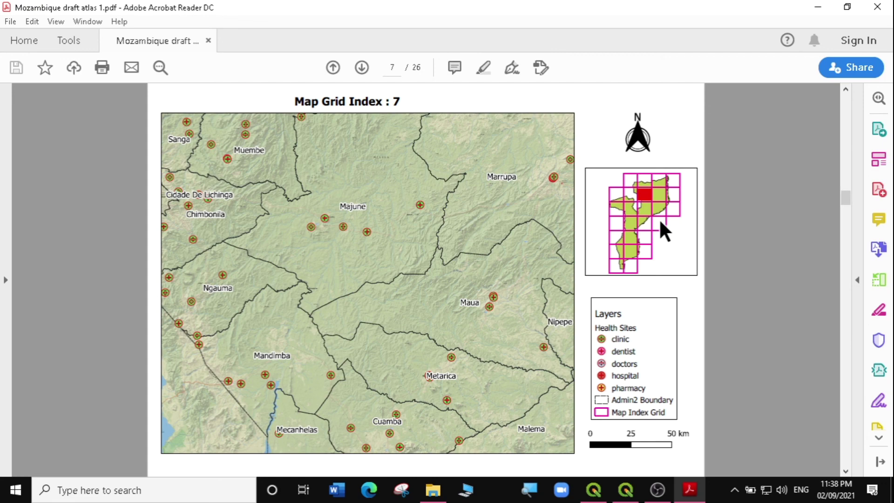
{"action": "scroll", "coordinate": [659, 218], "scroll_direction": "down", "scroll_amount": 2}
{"action": "scroll", "coordinate": [659, 218], "scroll_direction": "down", "scroll_amount": 2}
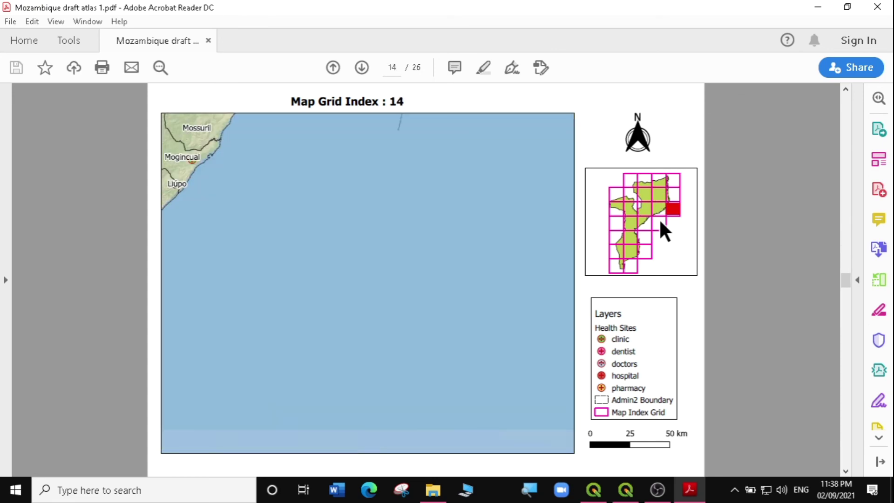
{"action": "scroll", "coordinate": [658, 218], "scroll_direction": "up", "scroll_amount": 1}
{"action": "scroll", "coordinate": [658, 218], "scroll_direction": "down", "scroll_amount": 2}
{"action": "scroll", "coordinate": [658, 218], "scroll_direction": "down", "scroll_amount": 1}
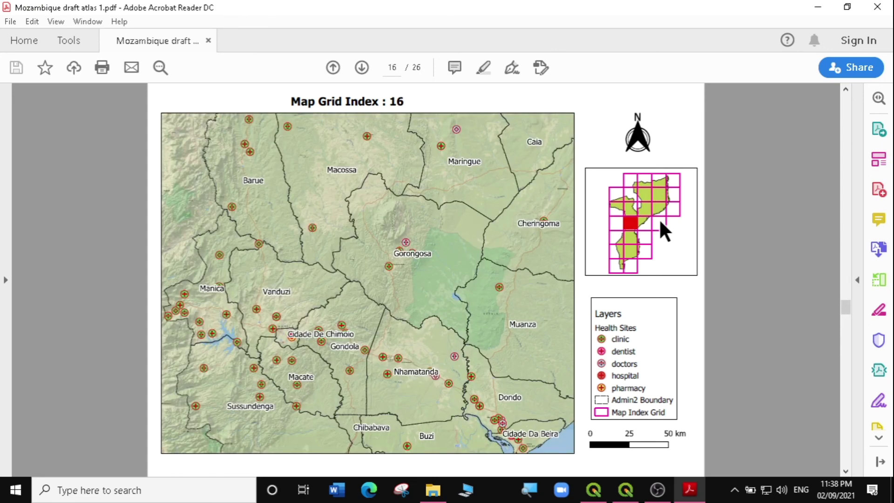
Switch back to the QGIS layout and review the atlas settings and available coverage layers, keeping Map Index Grid.
{"action": "key", "text": "alt+Tab"}
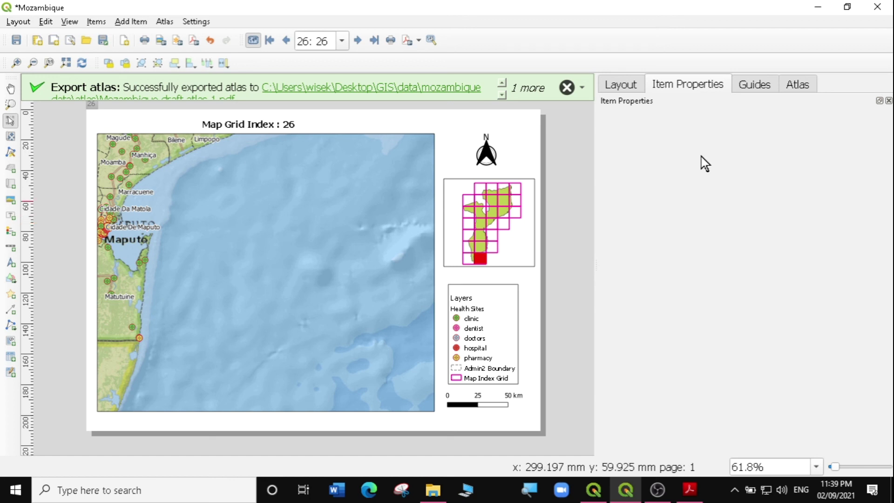
{"action": "left_click", "coordinate": [797, 87]}
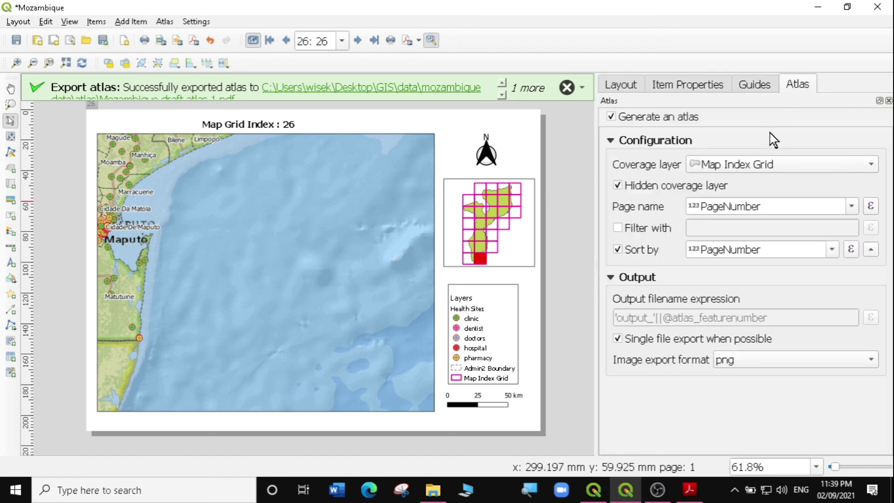
{"action": "left_click", "coordinate": [776, 164]}
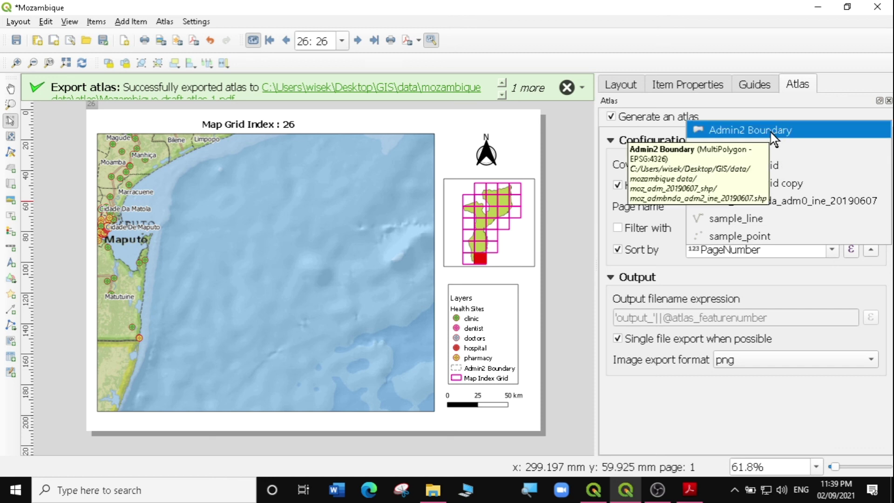
{"action": "key", "text": "Escape"}
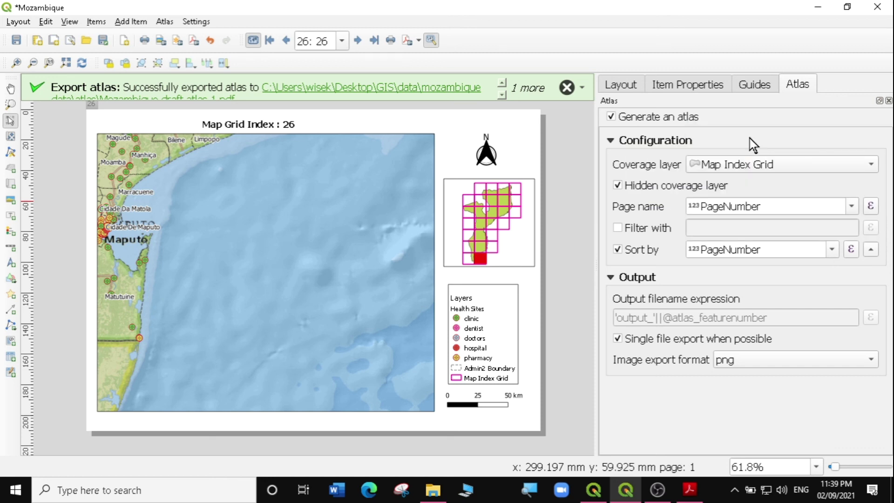